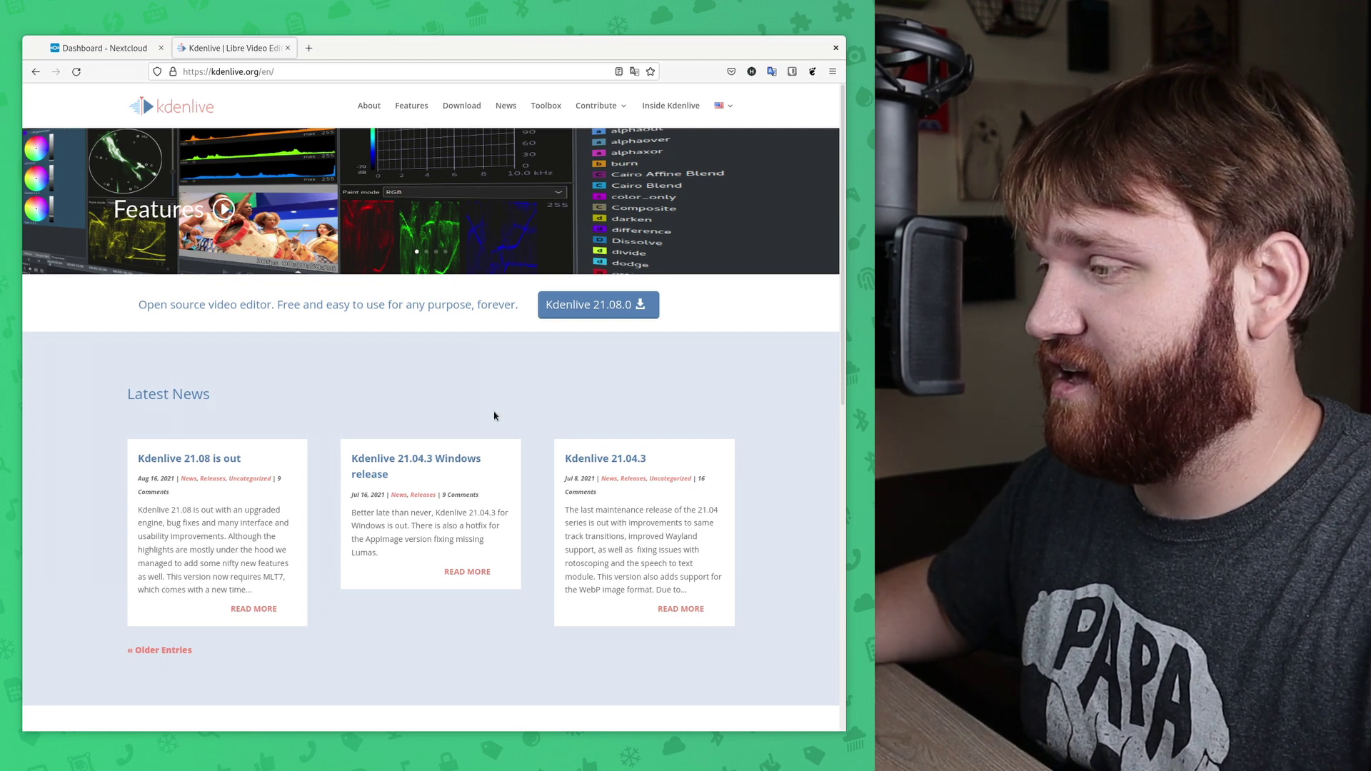
# Go from the Kdenlive site footer's Bug Reports page through to KDE's bugtracker for Kdenlive.
pyautogui.scroll(-1, 494, 415)
pyautogui.scroll(-8, 494, 416)
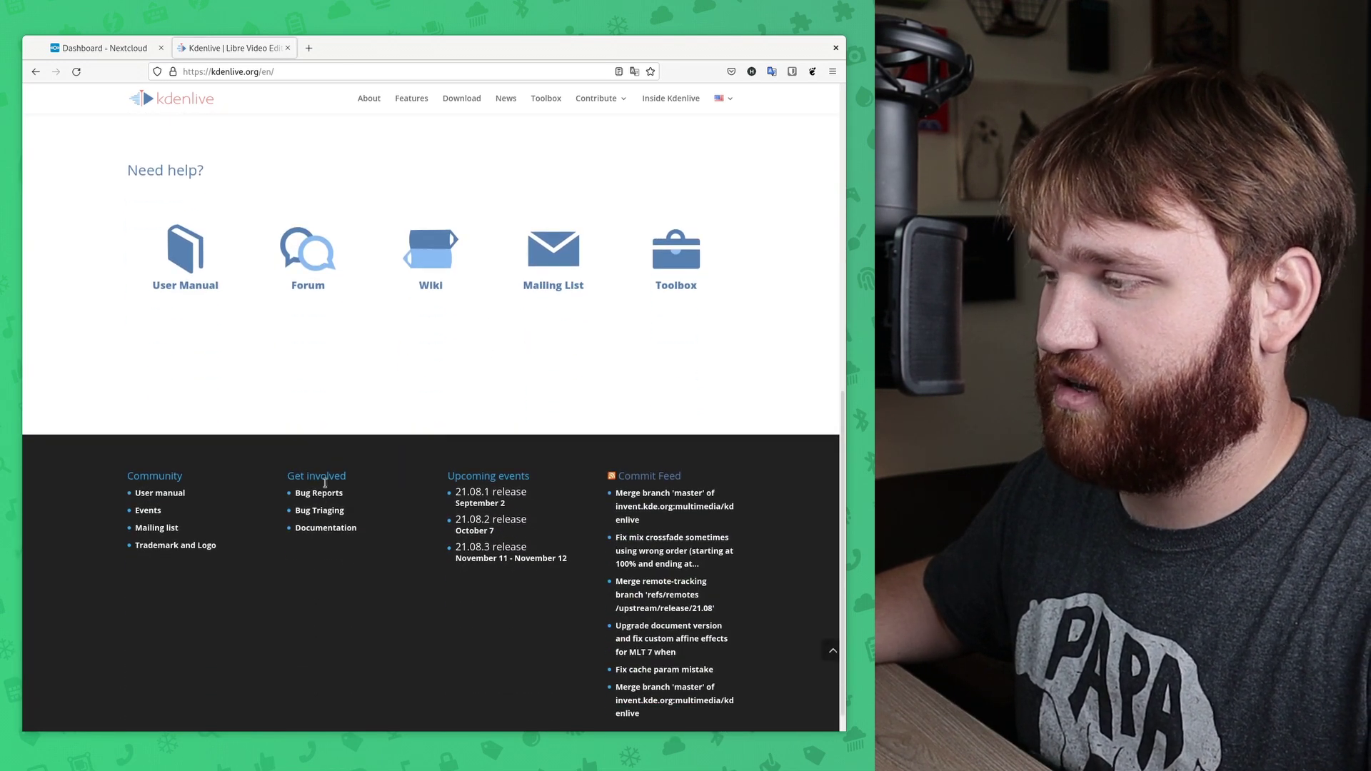
pyautogui.click(308, 495)
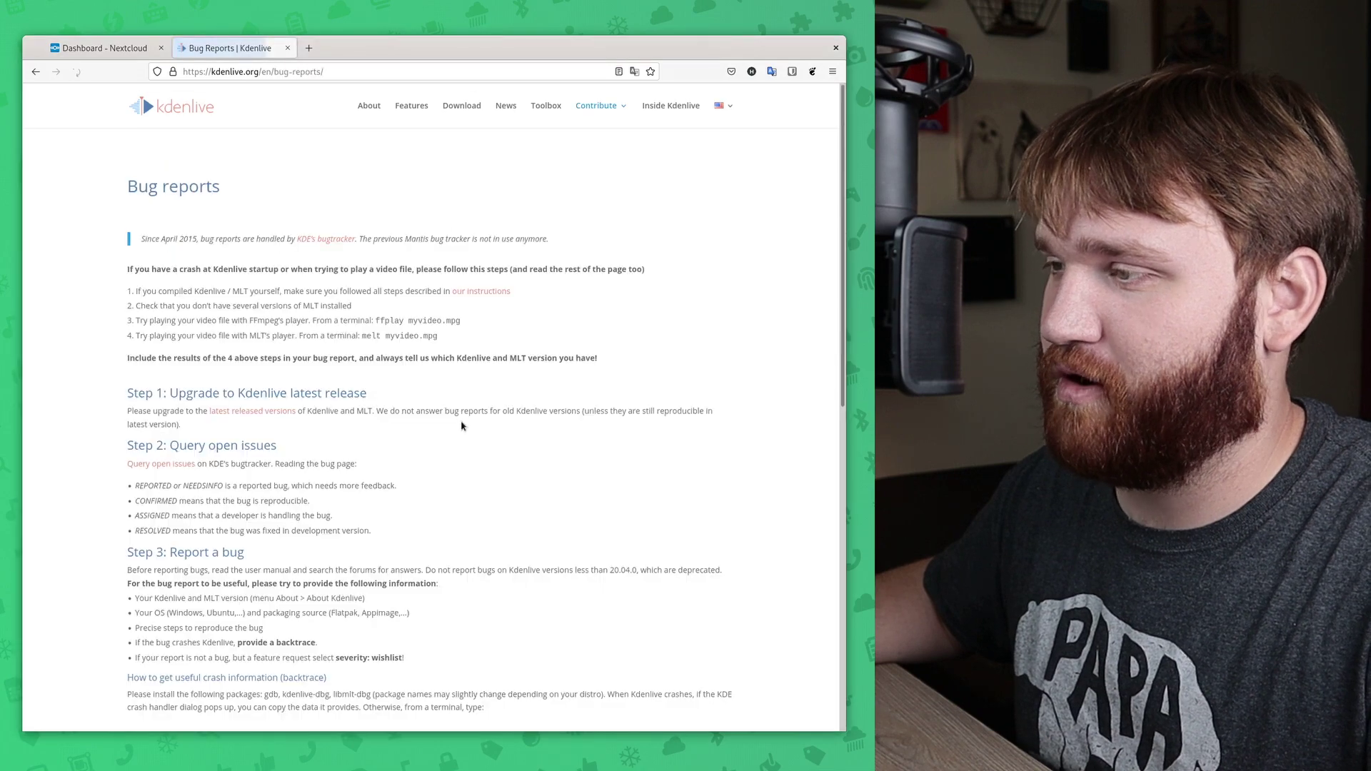
pyautogui.click(318, 241)
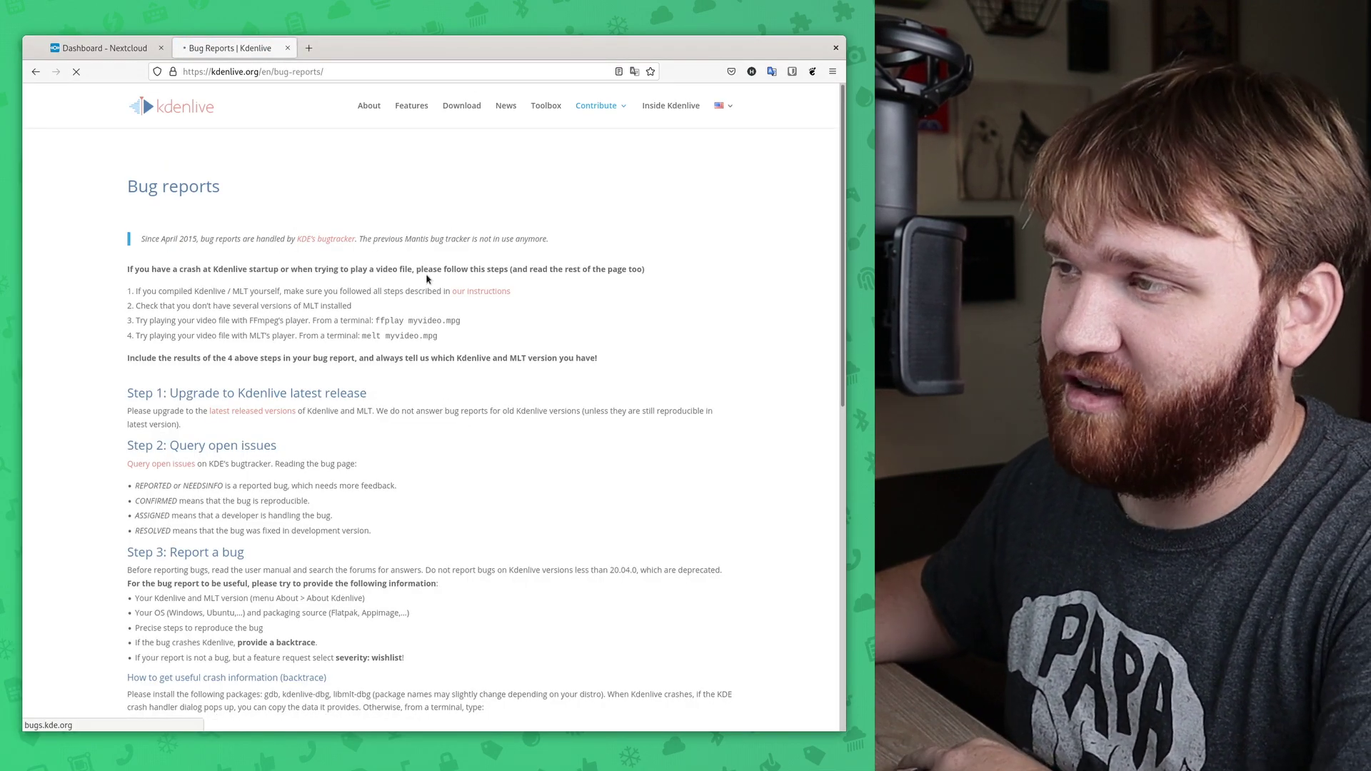
pyautogui.scroll(-8, 430, 280)
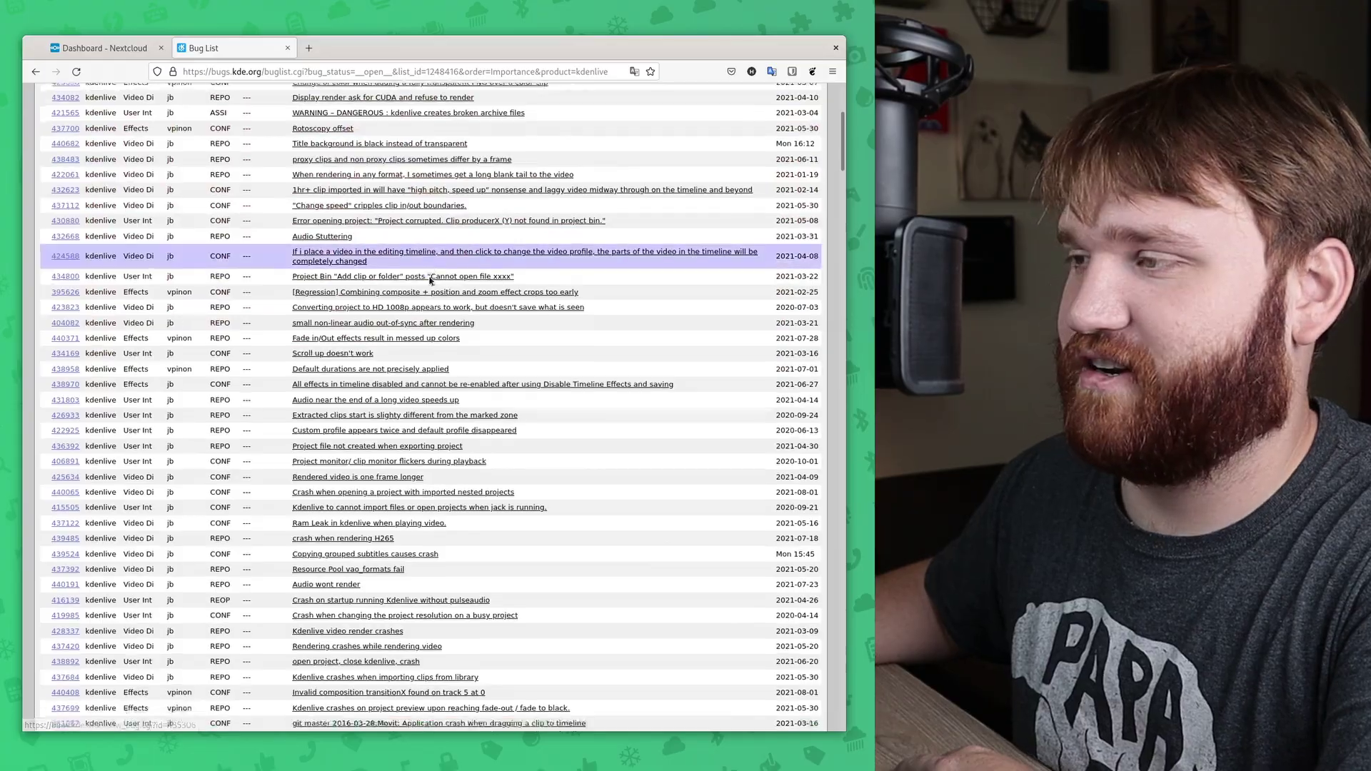
pyautogui.scroll(-10, 430, 280)
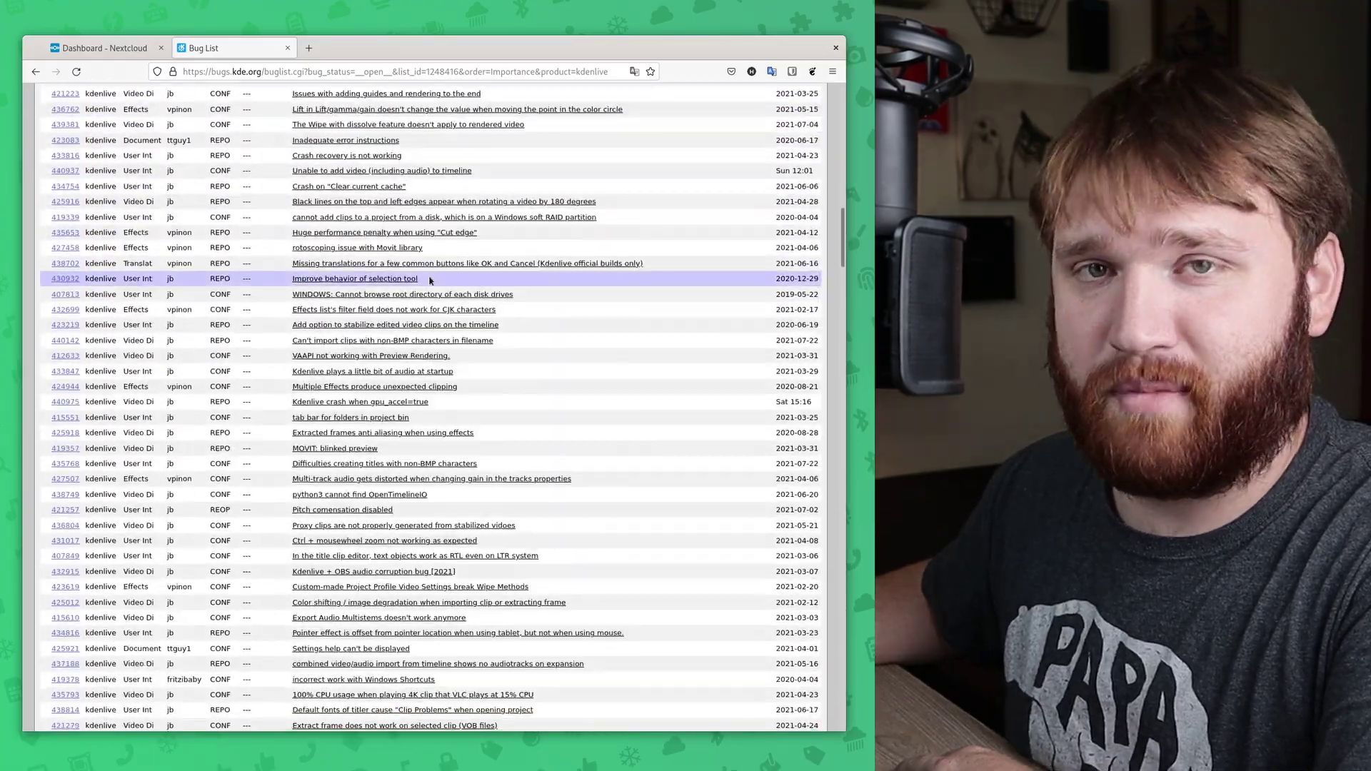
pyautogui.scroll(-10, 431, 280)
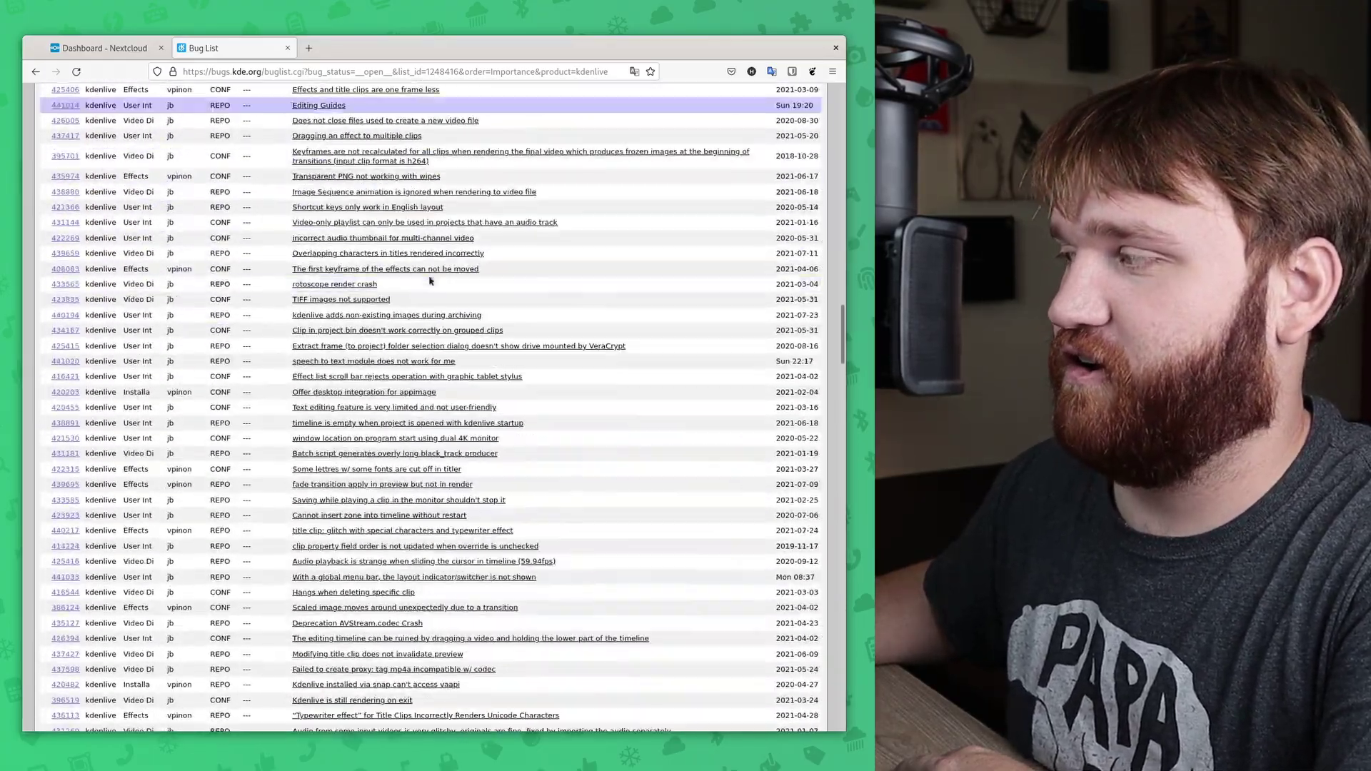
pyautogui.scroll(10, 431, 279)
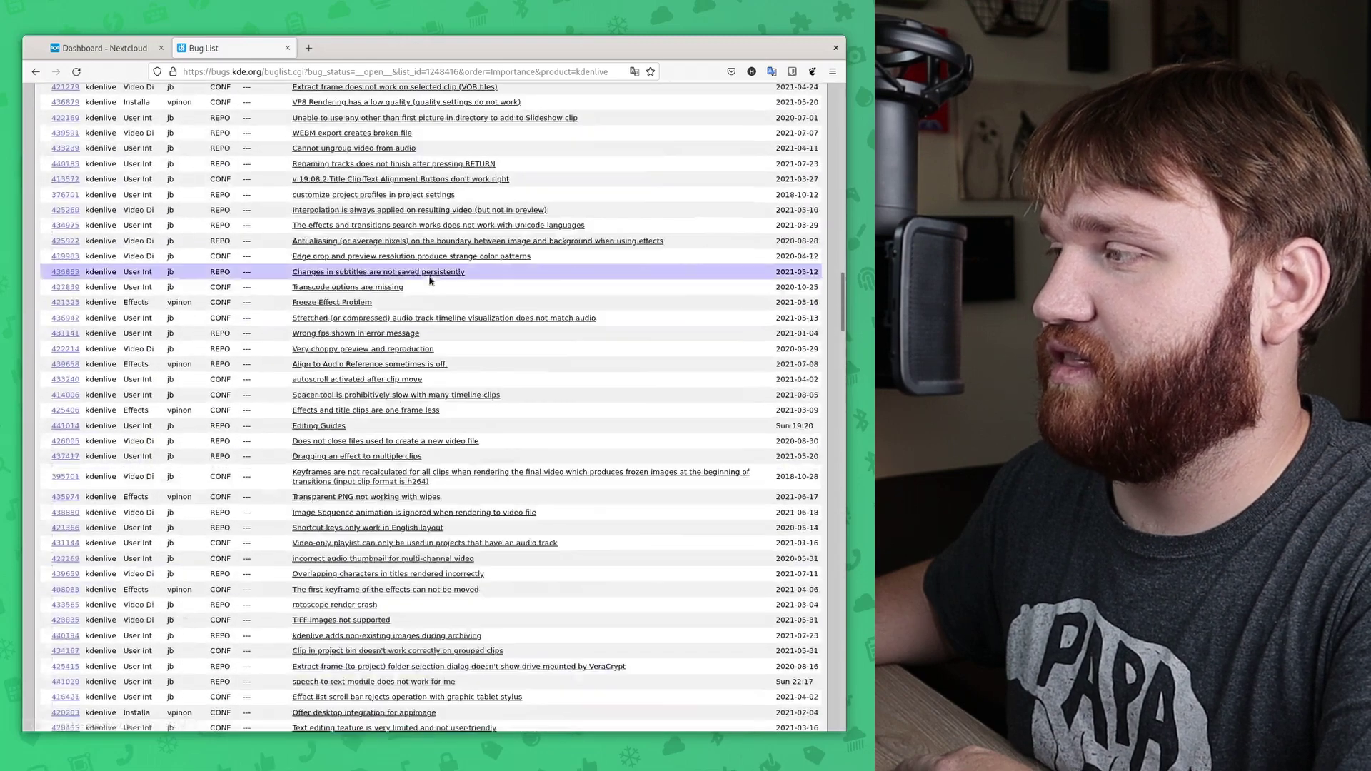
pyautogui.scroll(10, 431, 280)
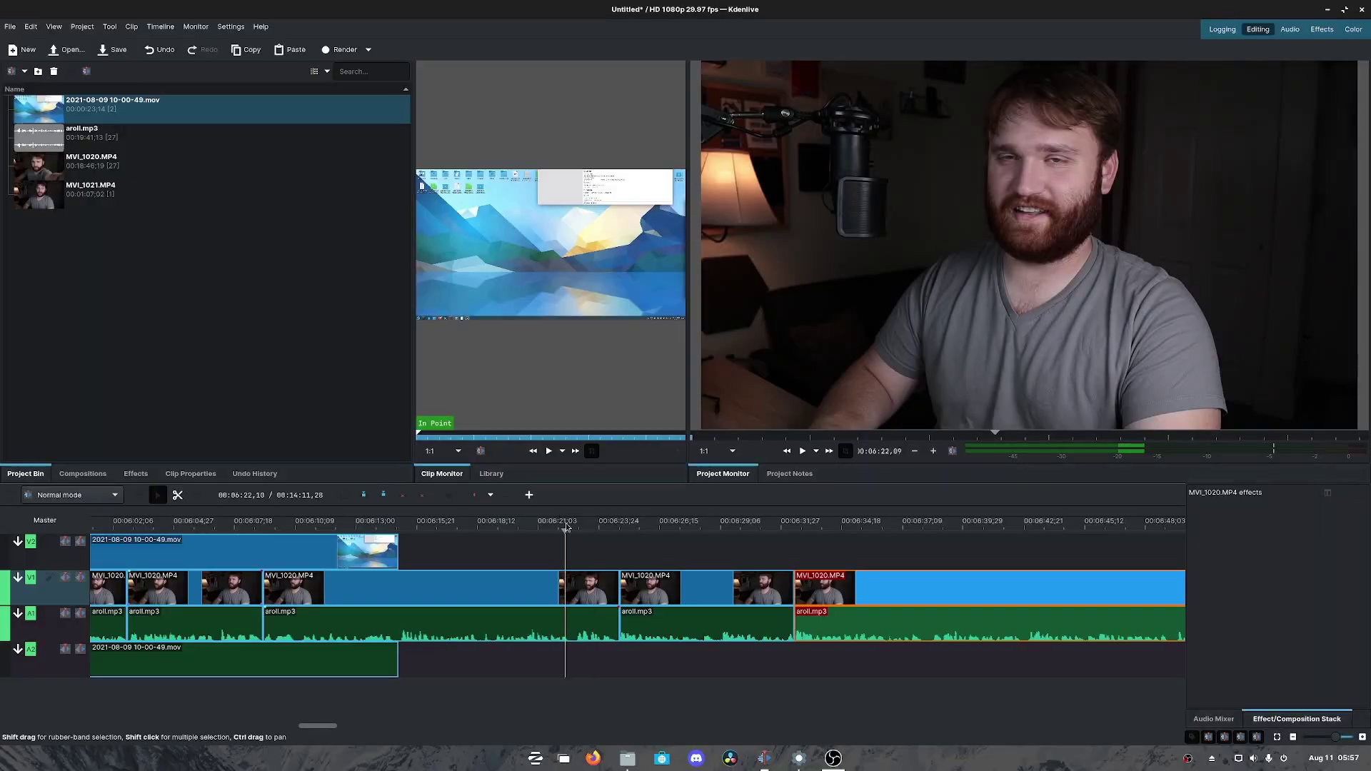
pyautogui.moveTo(567, 527); pyautogui.dragTo(580, 529)
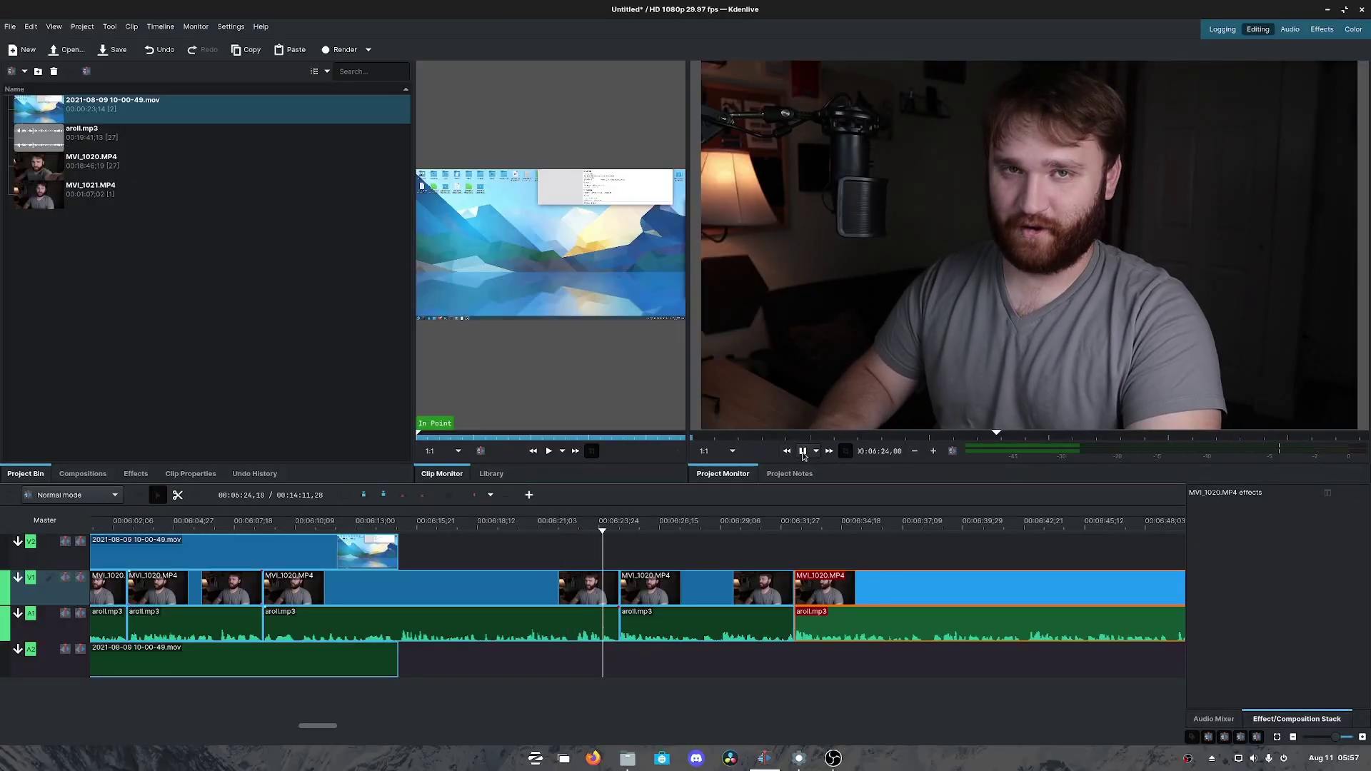
# Add a long fade-out to the end of aroll.mp3 near 00:06:24.
pyautogui.click(612, 527)
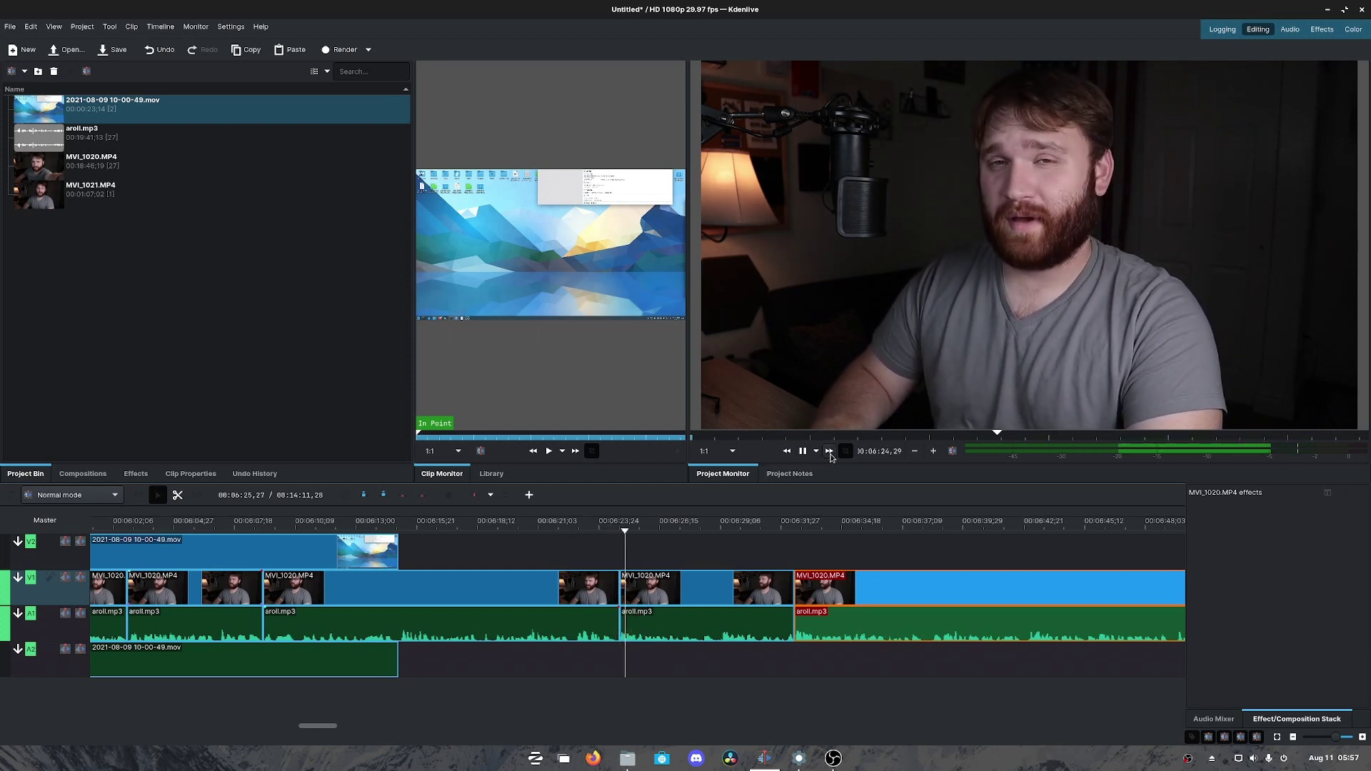
pyautogui.click(620, 529)
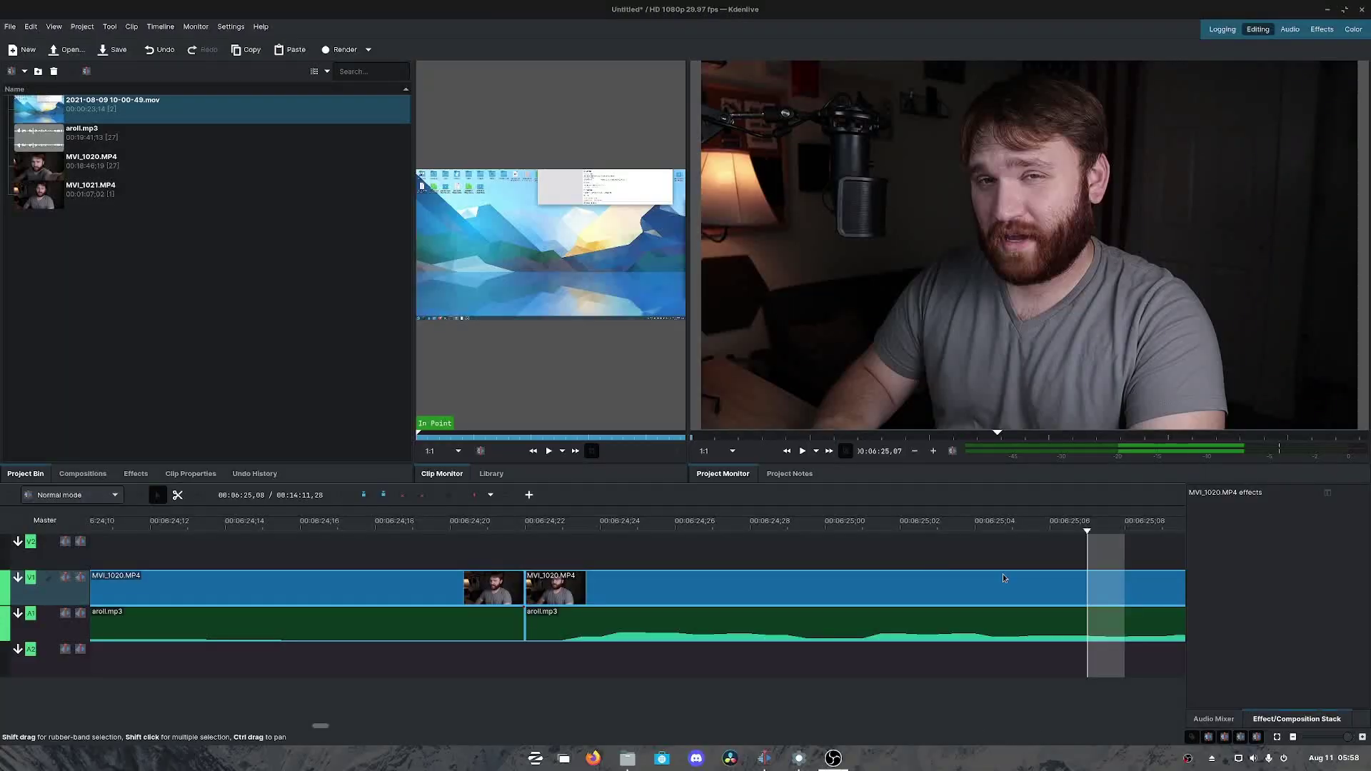
pyautogui.scroll(2, 928, 572)
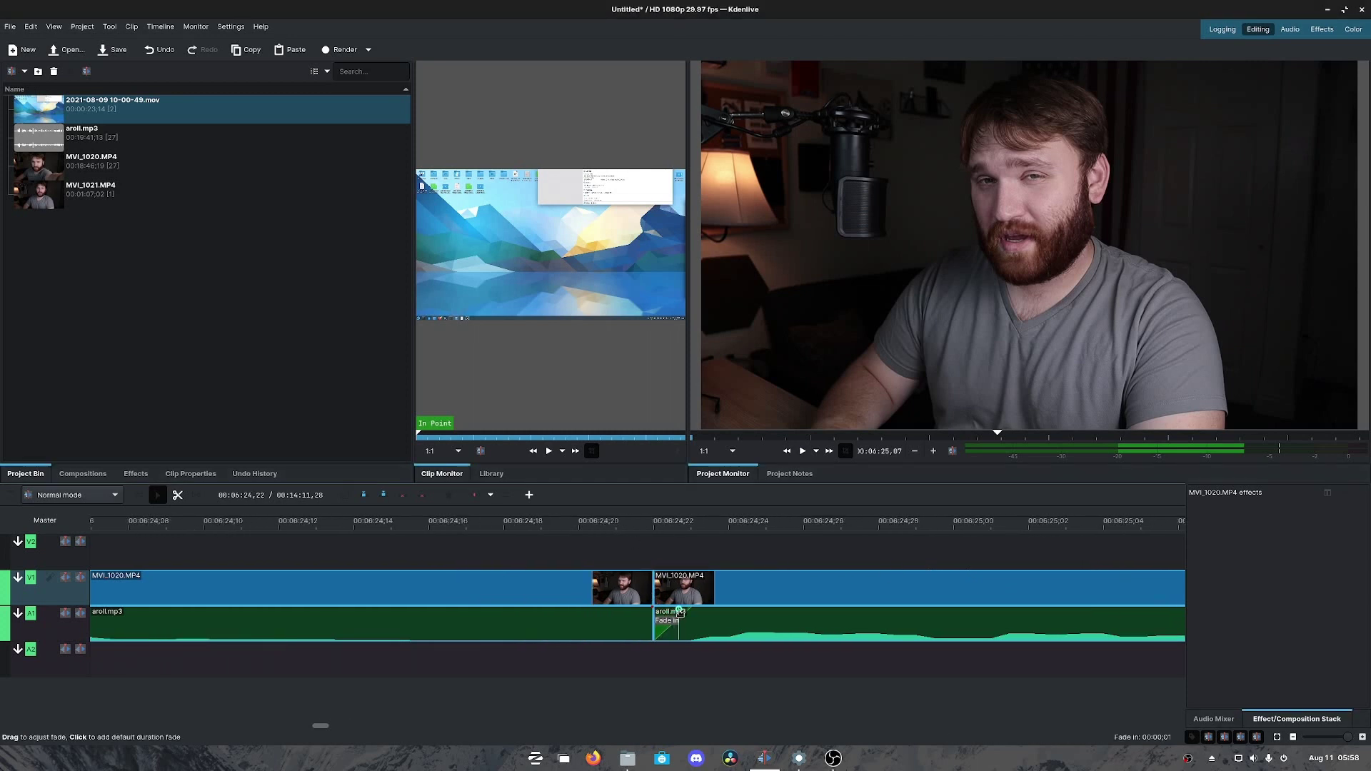
pyautogui.moveTo(650, 609); pyautogui.dragTo(615, 612)
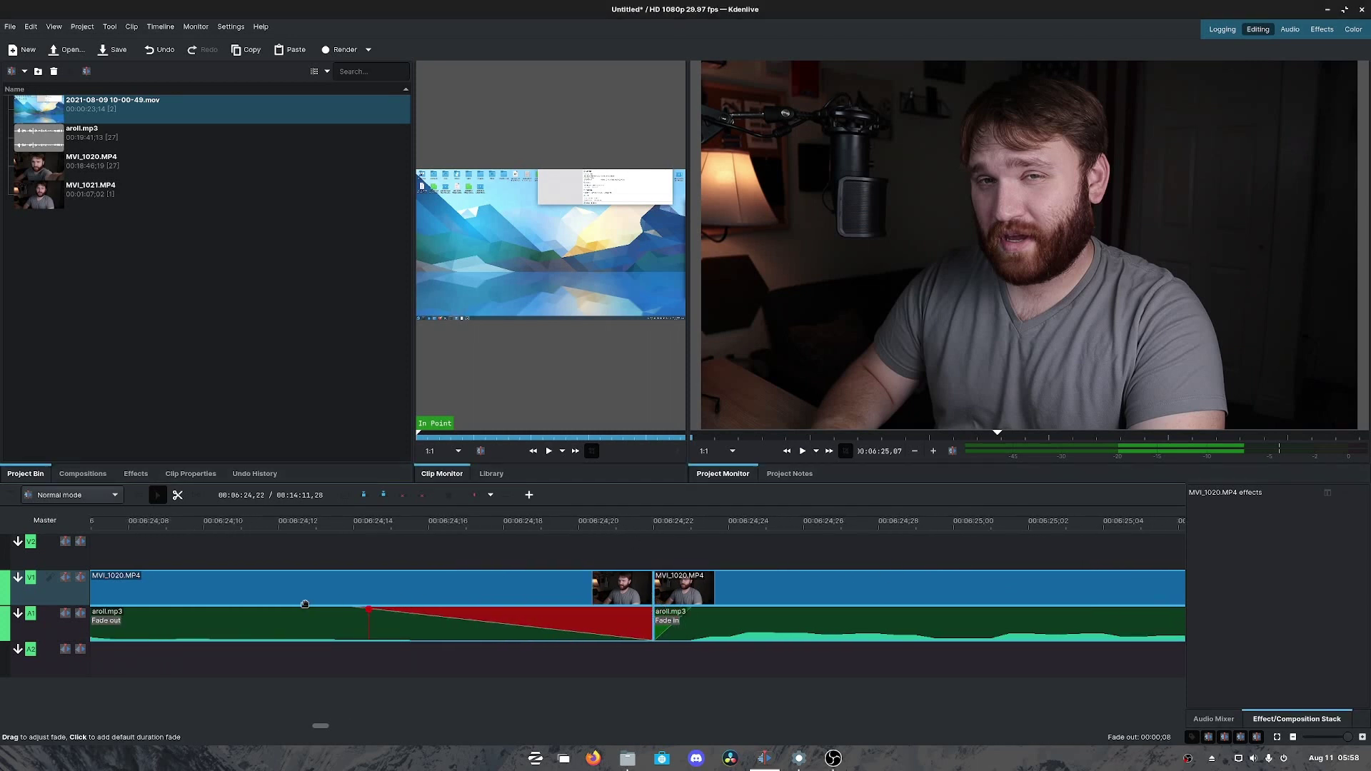
pyautogui.moveTo(305, 605); pyautogui.dragTo(214, 606)
# Play back and scrub through the section to hear the aroll.mp3 fade-out.
pyautogui.click(157, 538)
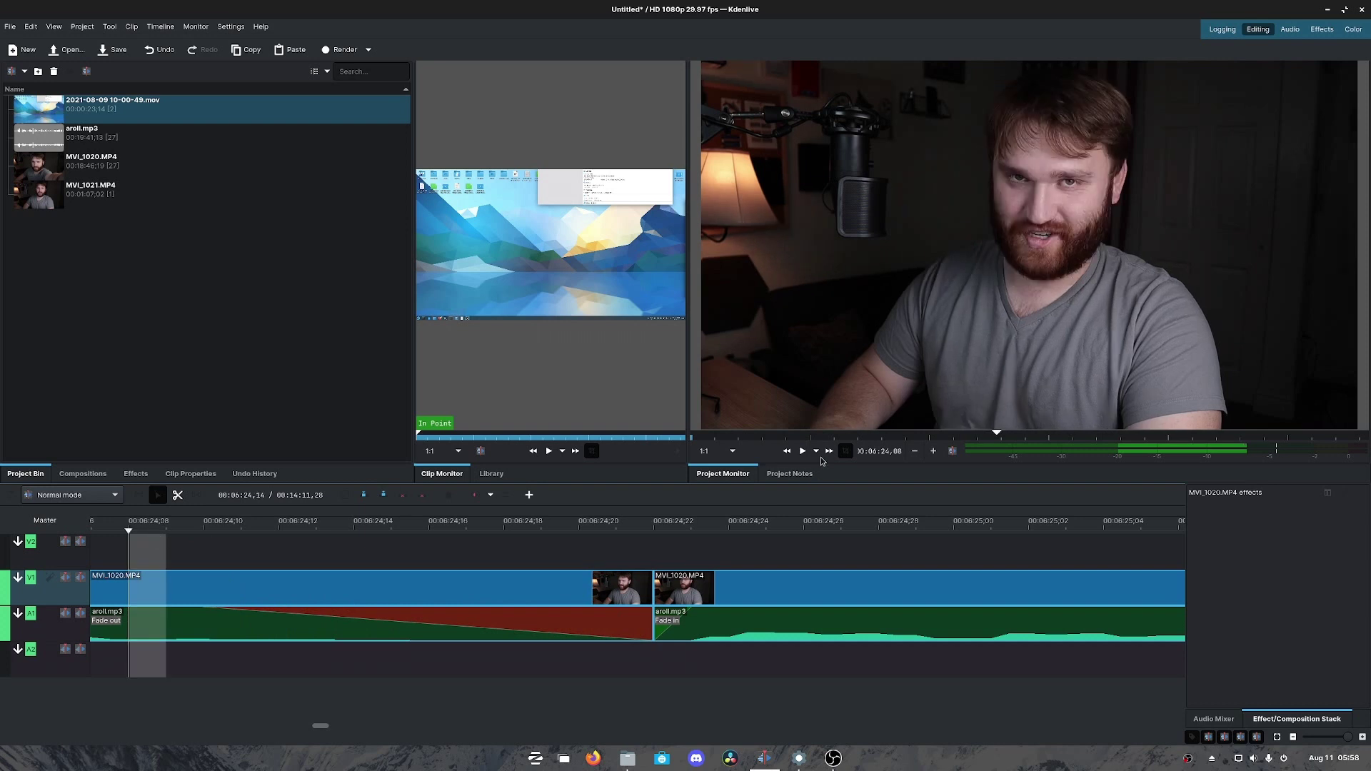
pyautogui.click(816, 452)
pyautogui.click(830, 468)
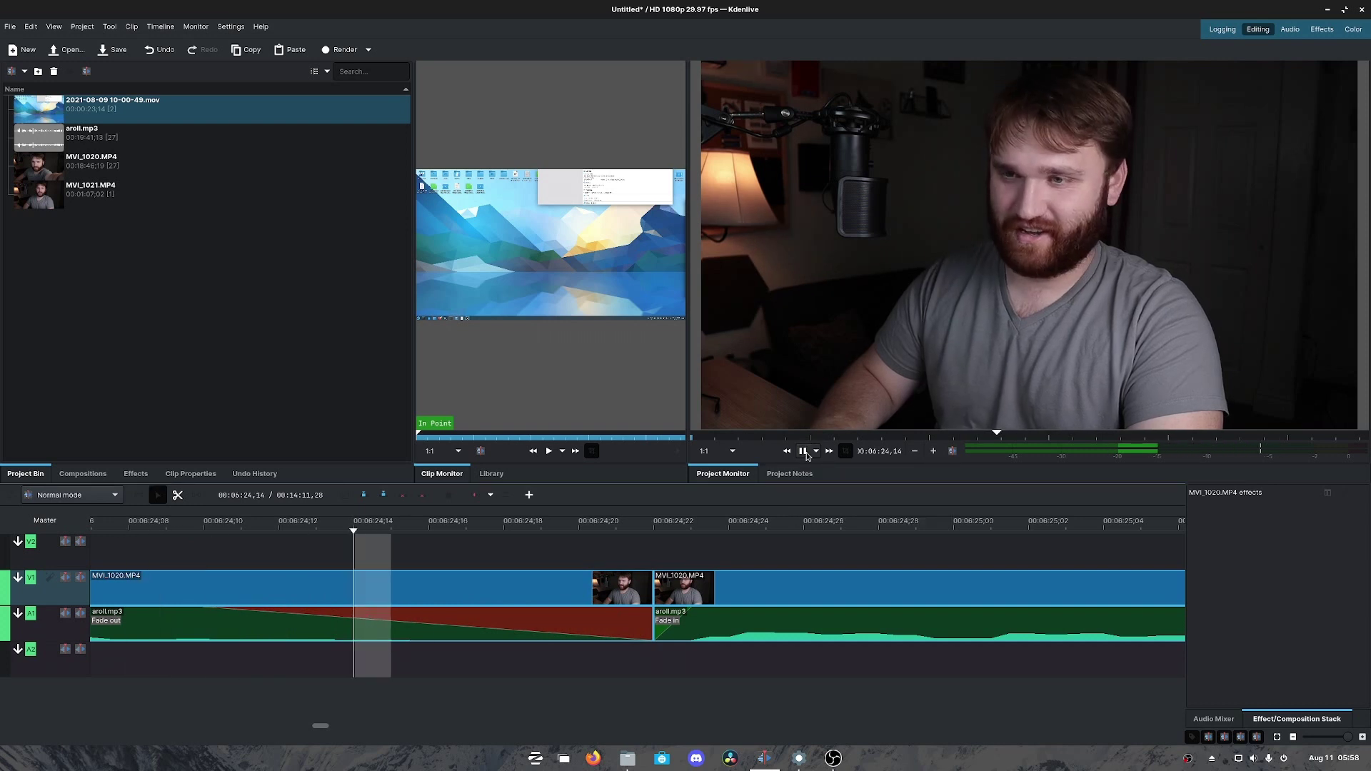
pyautogui.moveTo(709, 527); pyautogui.dragTo(468, 539)
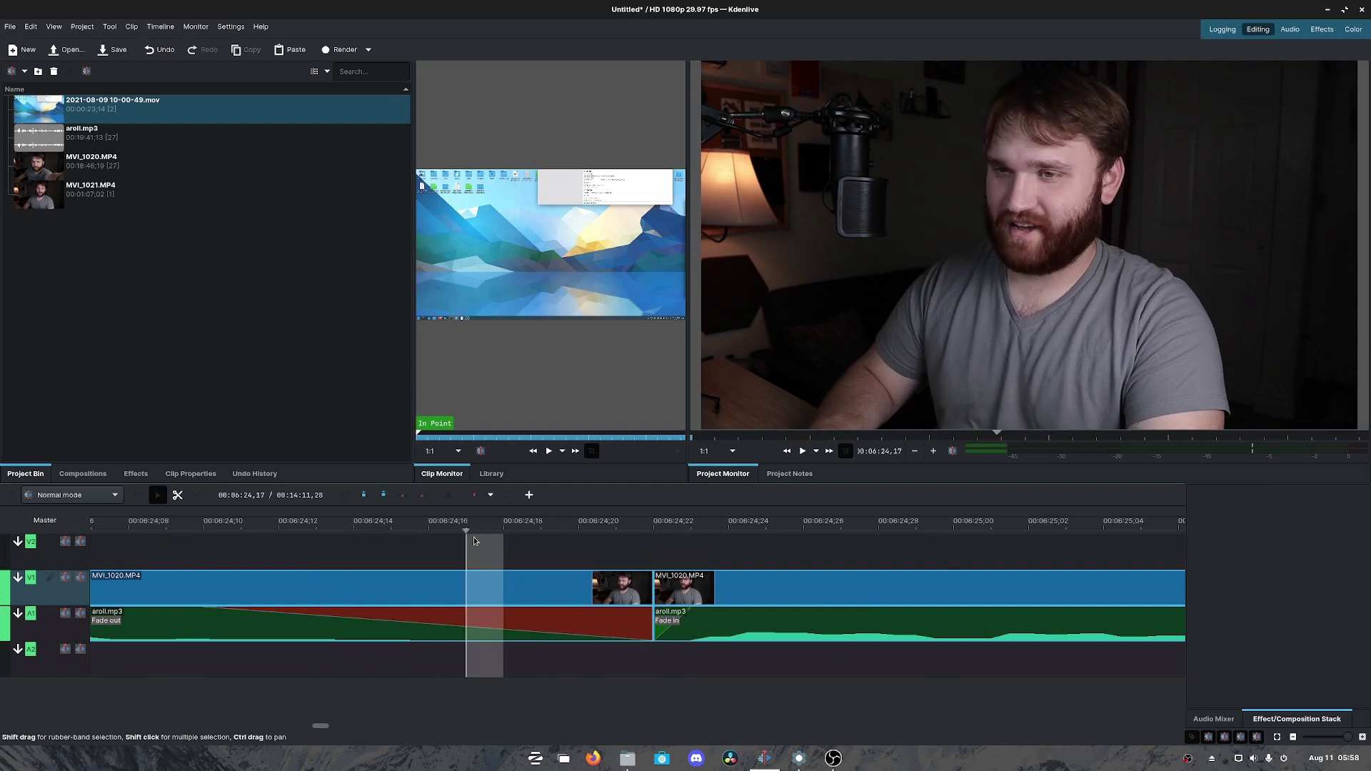
pyautogui.click(803, 452)
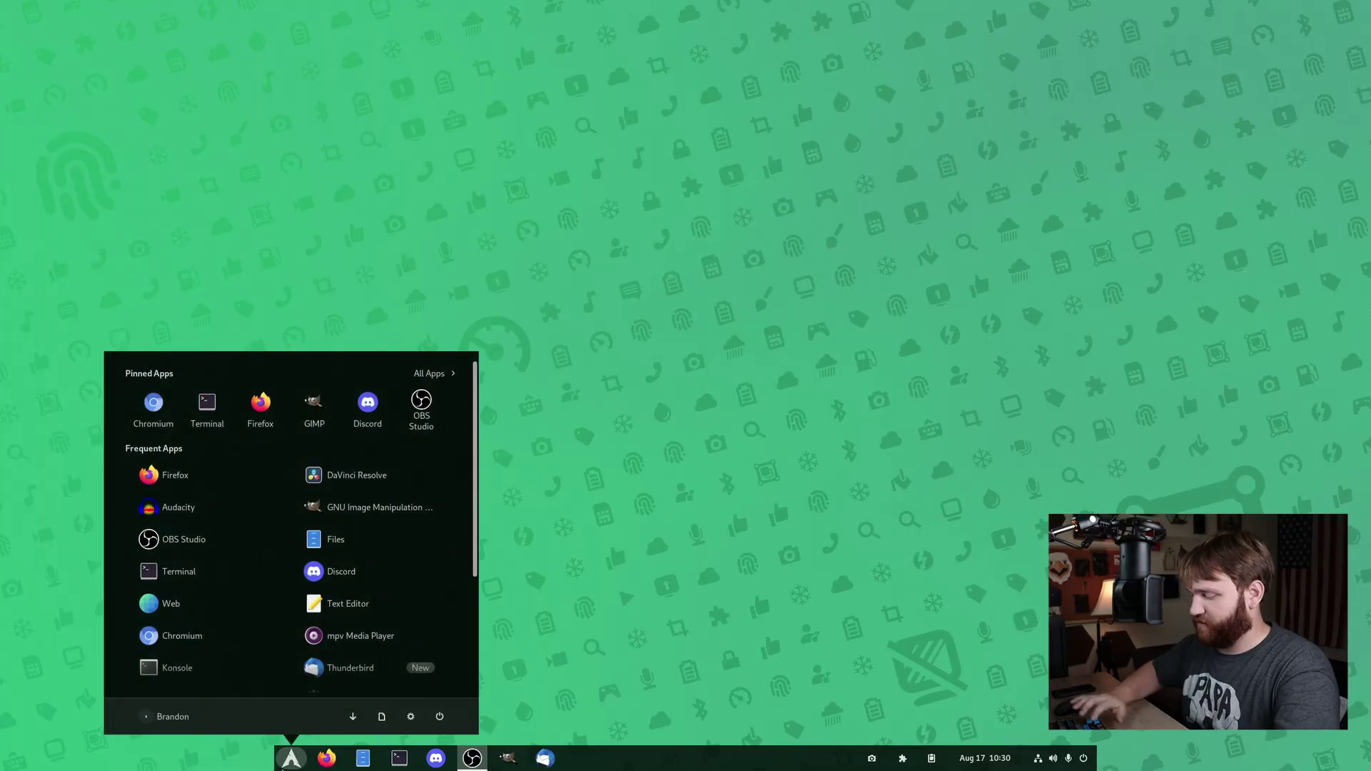
# Launch Kdenlive and browse Files to the Videos/nextcloudsetup-proj folder.
pyautogui.write('kden')
pyautogui.press('Return')
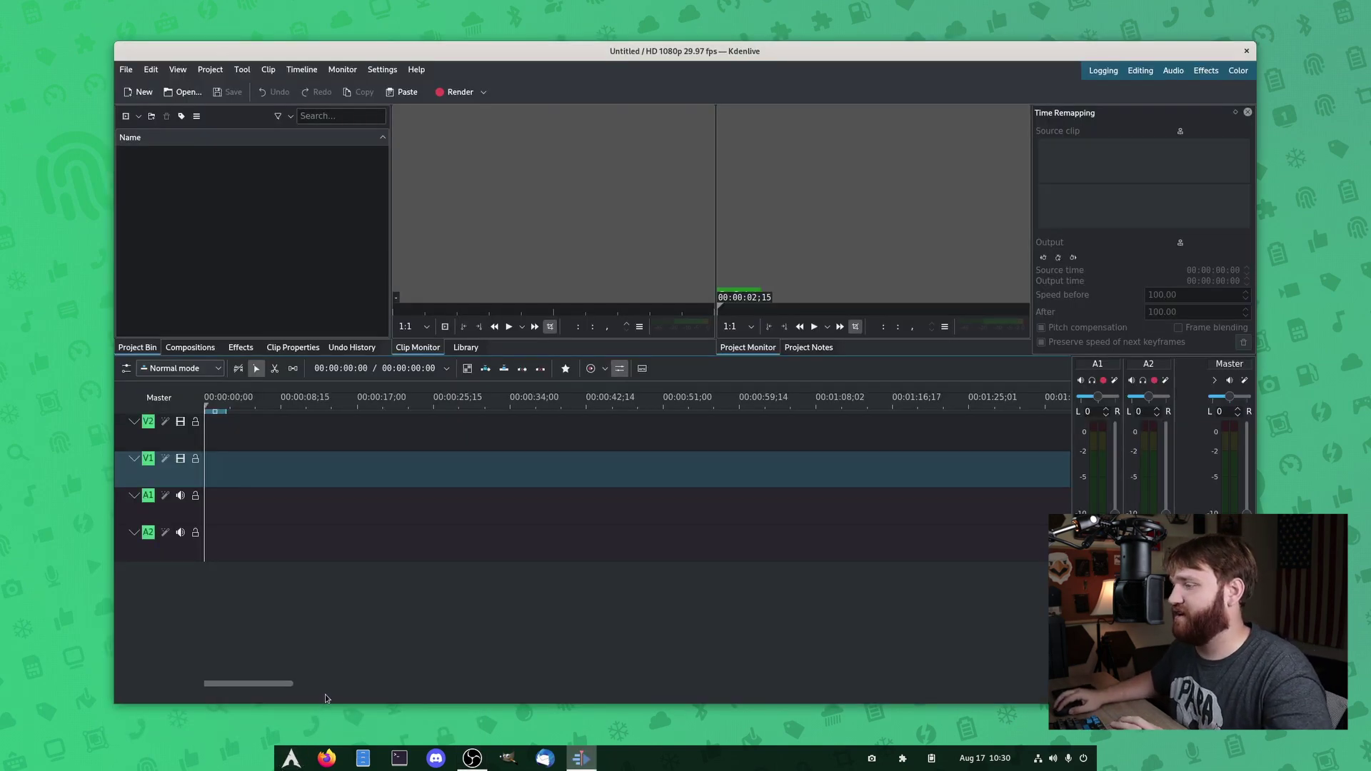
pyautogui.click(375, 767)
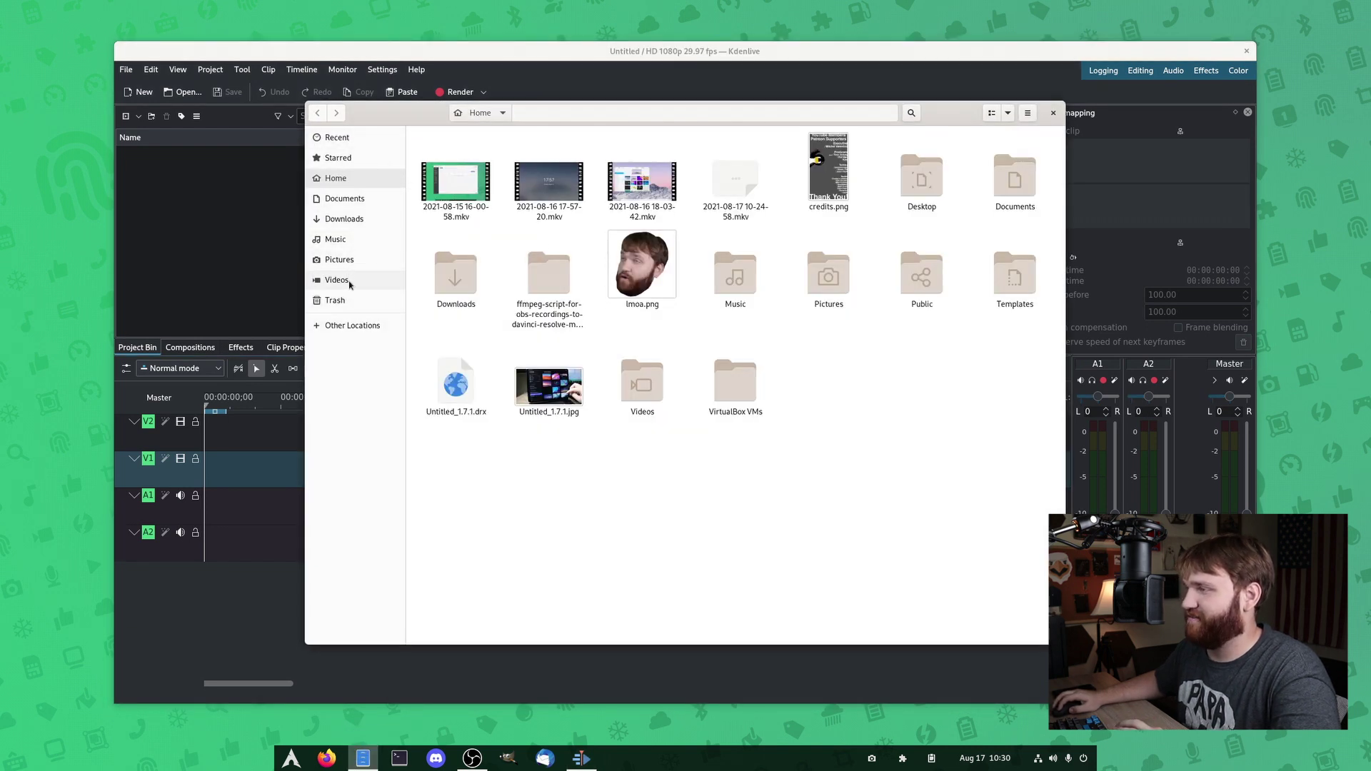
pyautogui.click(336, 280)
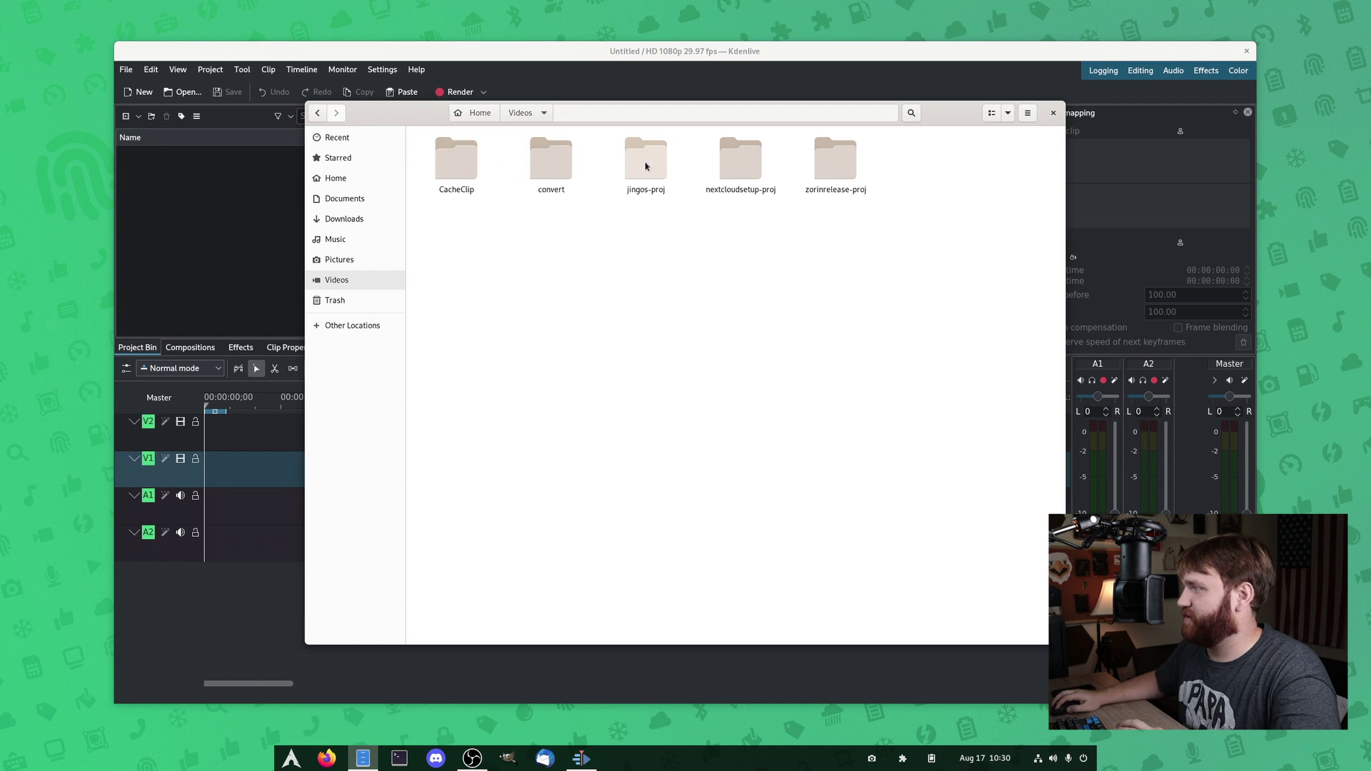
pyautogui.doubleClick(743, 163)
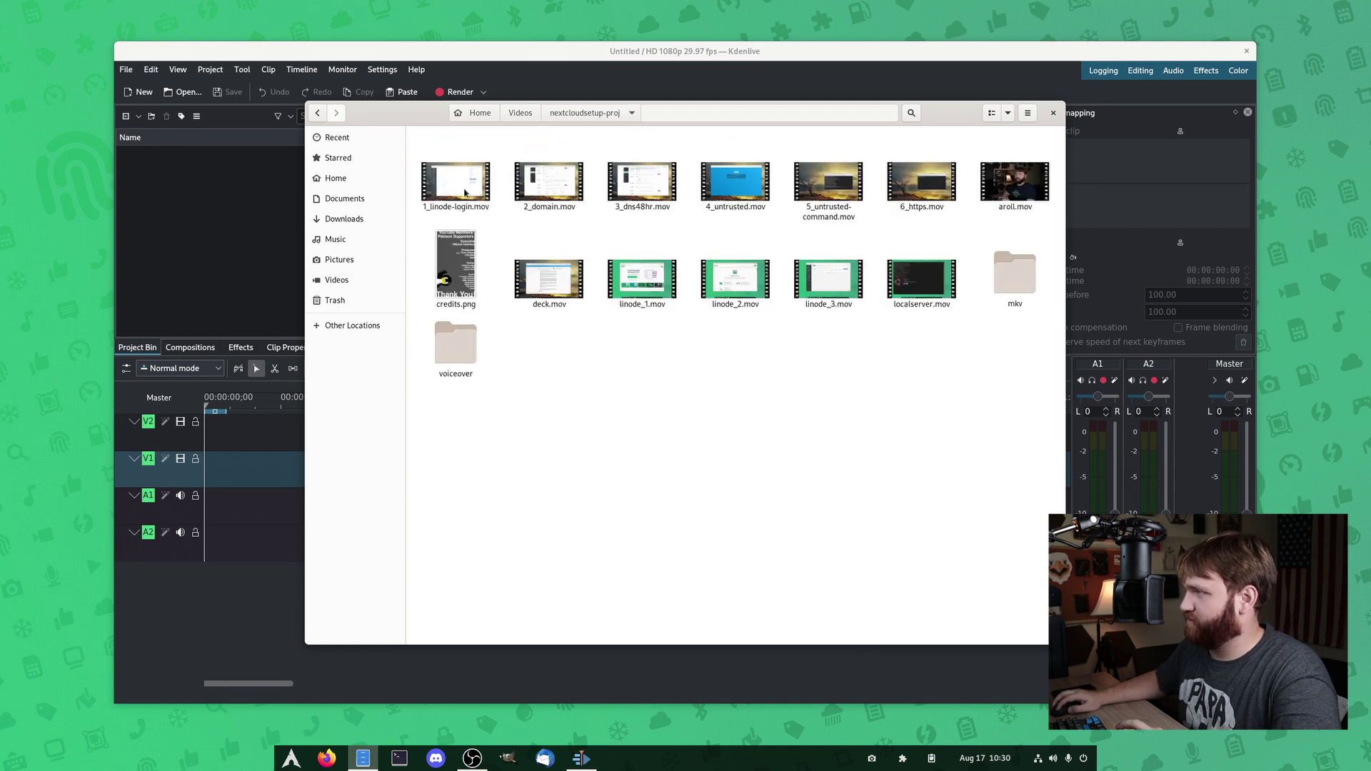
# Import 1_linode-login.mov and credits.png into the bin and put the login clip at the timeline start.
pyautogui.moveTo(465, 193); pyautogui.dragTo(204, 271)
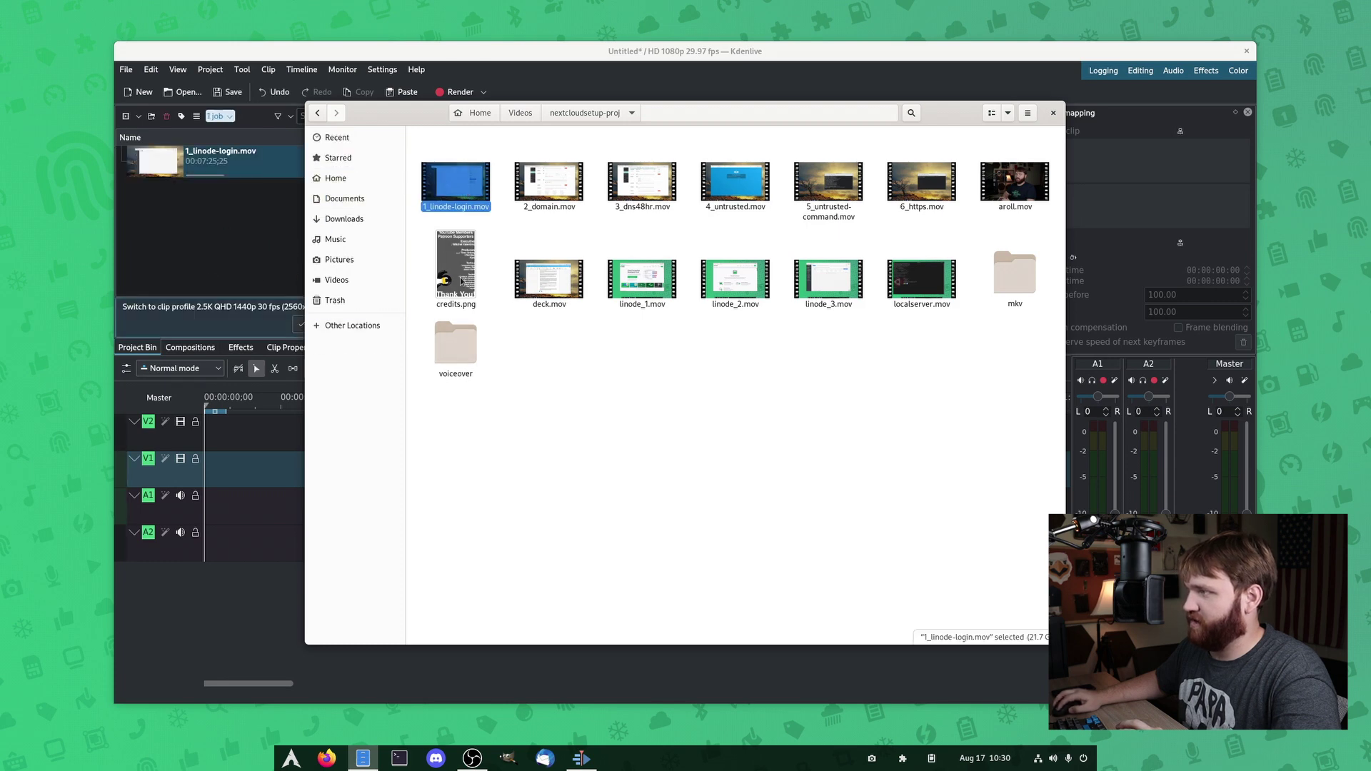
pyautogui.moveTo(461, 281); pyautogui.dragTo(211, 246)
pyautogui.click(323, 319)
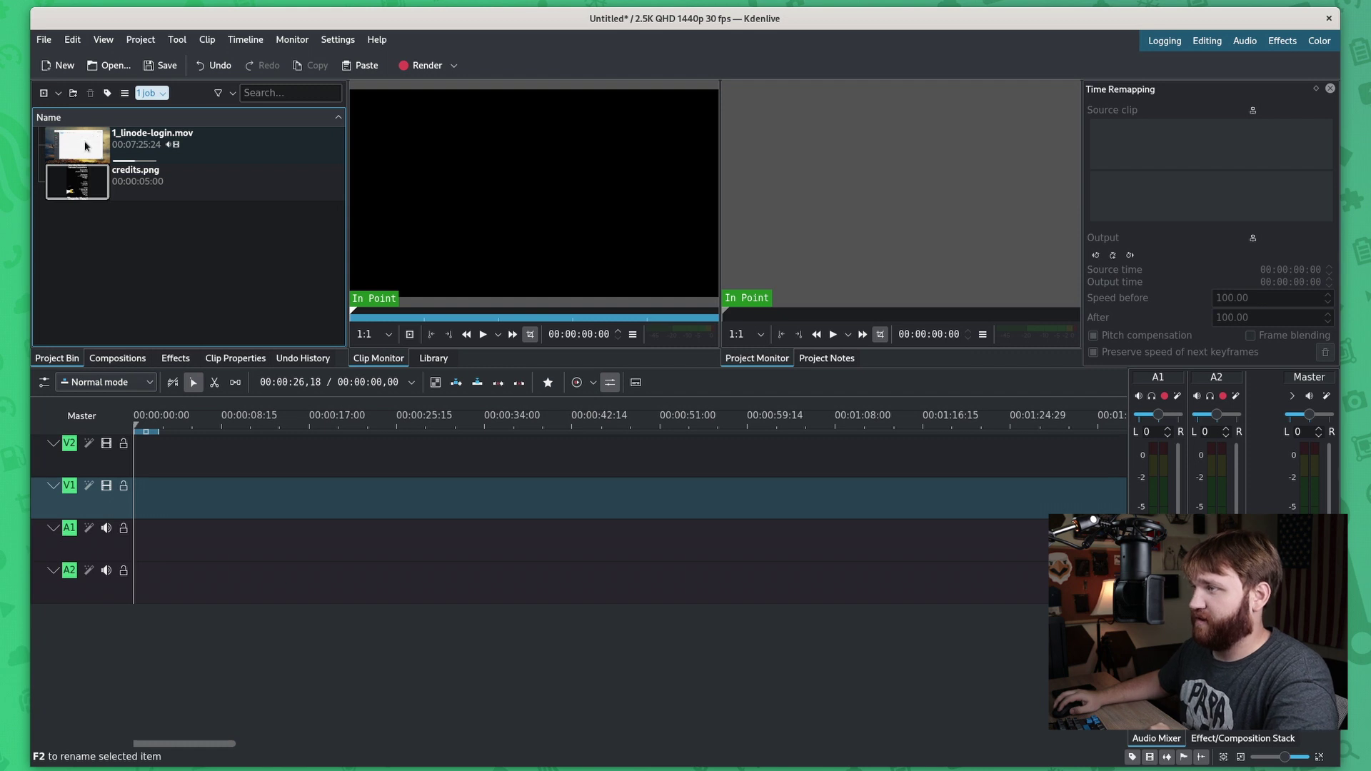
pyautogui.moveTo(79, 147); pyautogui.dragTo(355, 505)
# Ungroup the login clip and delete its audio track part.
pyautogui.rightClick(344, 525)
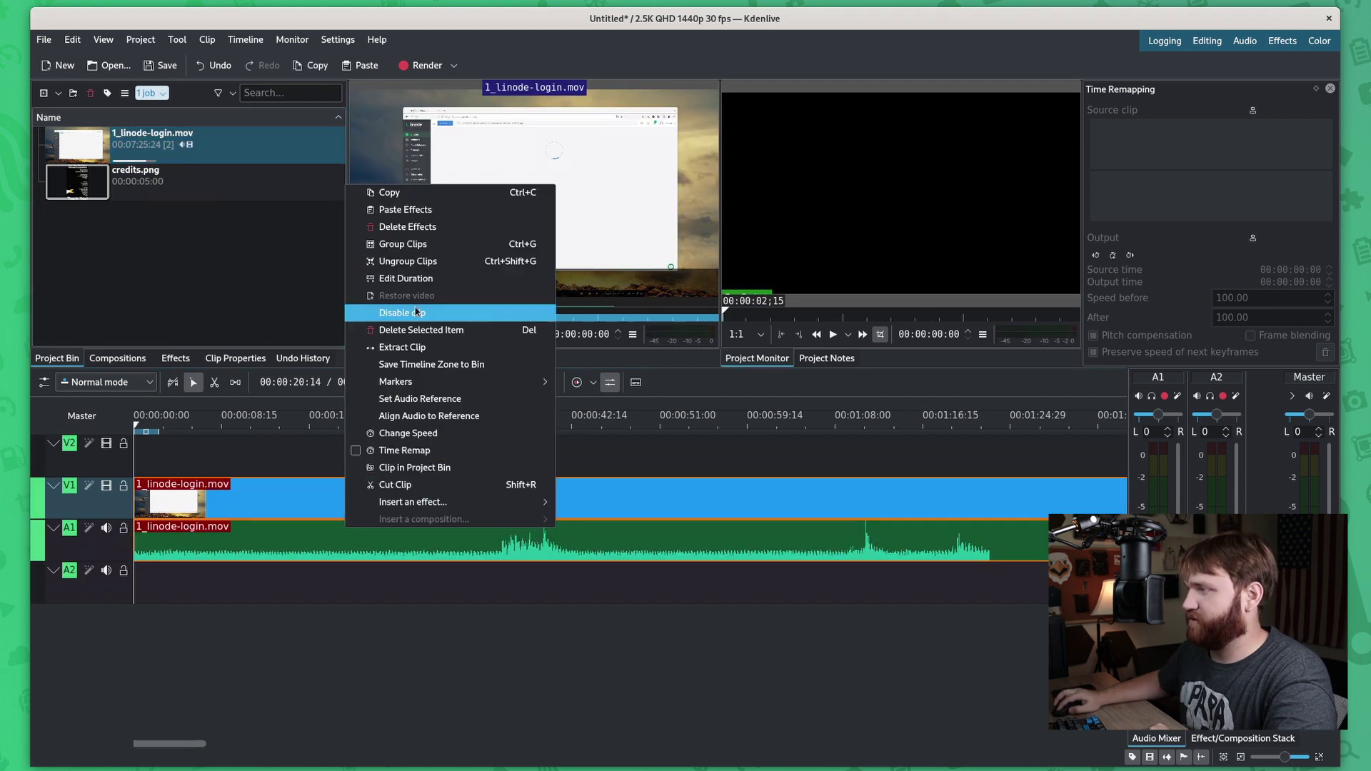
pyautogui.click(429, 262)
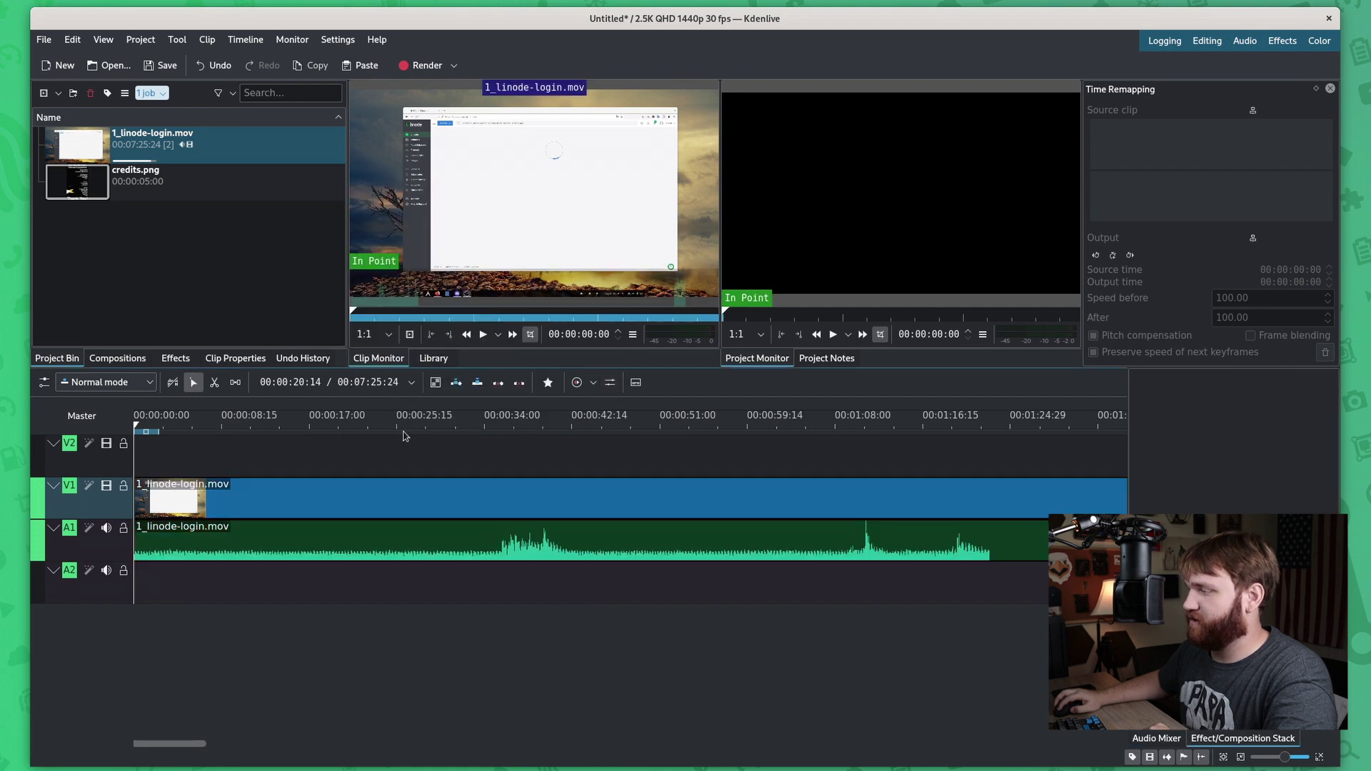
pyautogui.click(353, 539)
pyautogui.press('Delete')
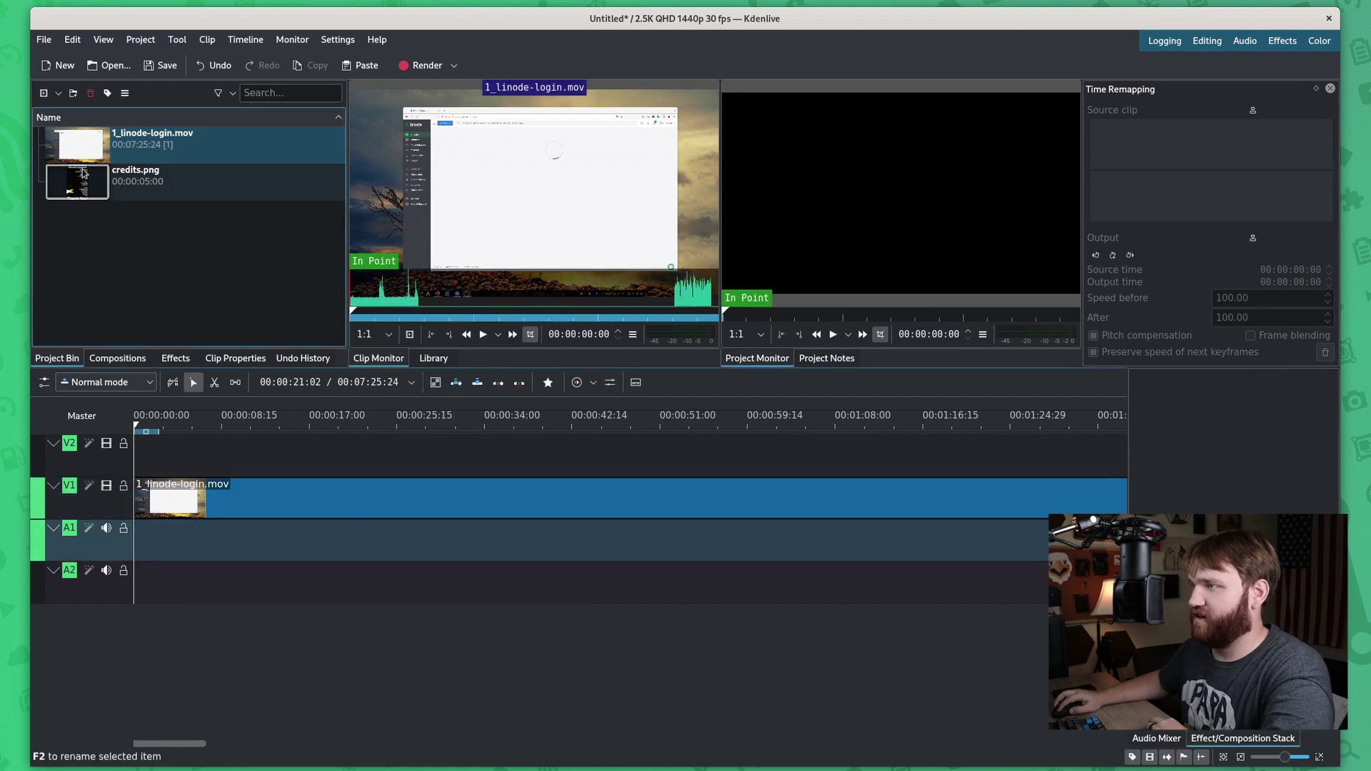
# Place credits.png on the V2 track over the login footage.
pyautogui.moveTo(78, 182); pyautogui.dragTo(488, 461)
pyautogui.click(323, 427)
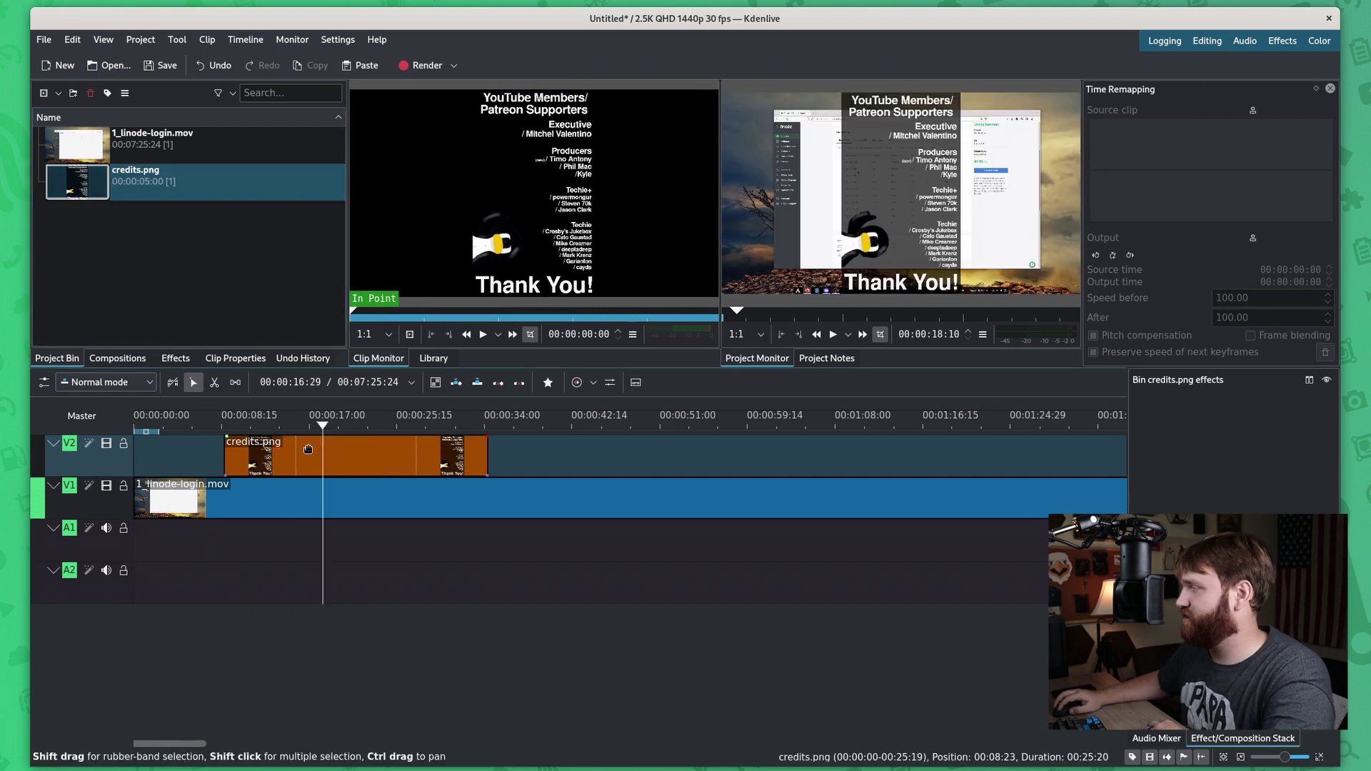
pyautogui.moveTo(687, 371); pyautogui.dragTo(686, 428)
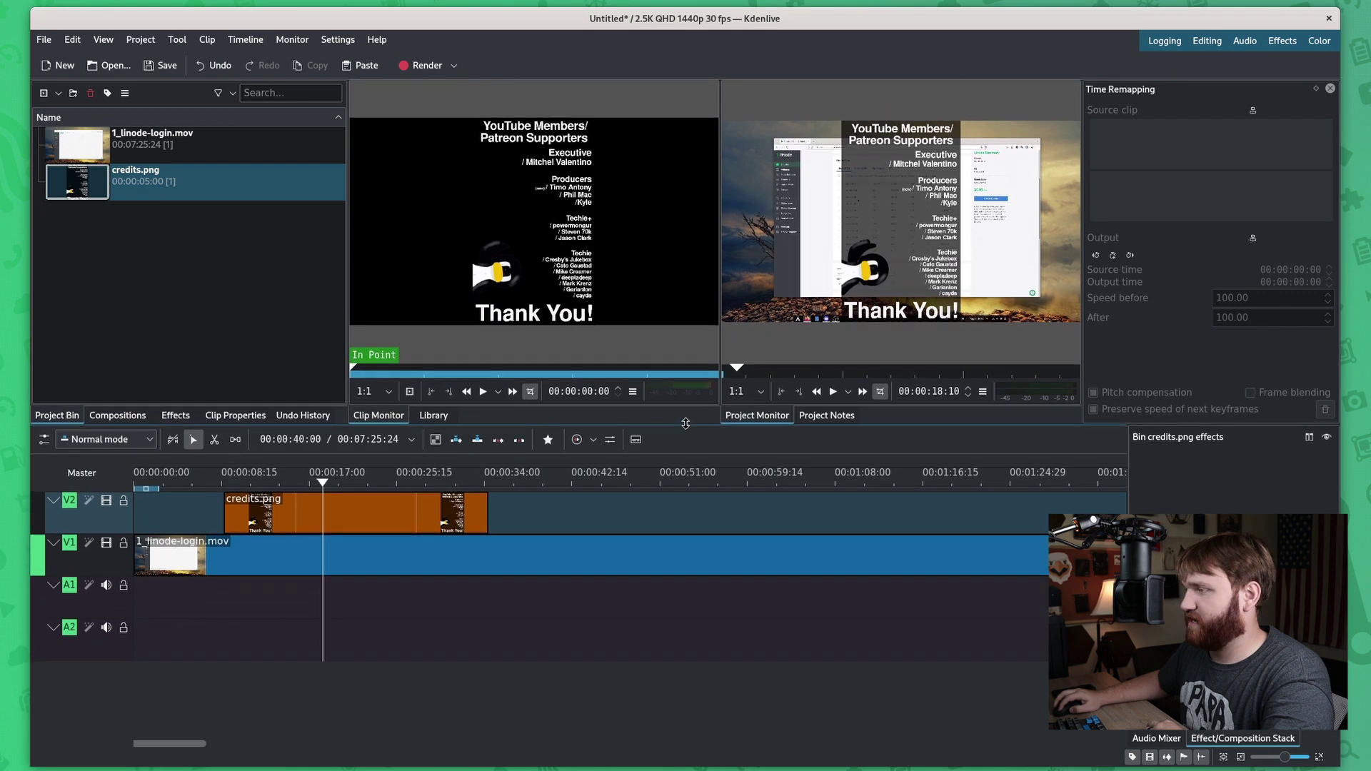
# Apply the Transform effect to credits.png and drag the credits overlay toward the left of the frame.
pyautogui.click(173, 416)
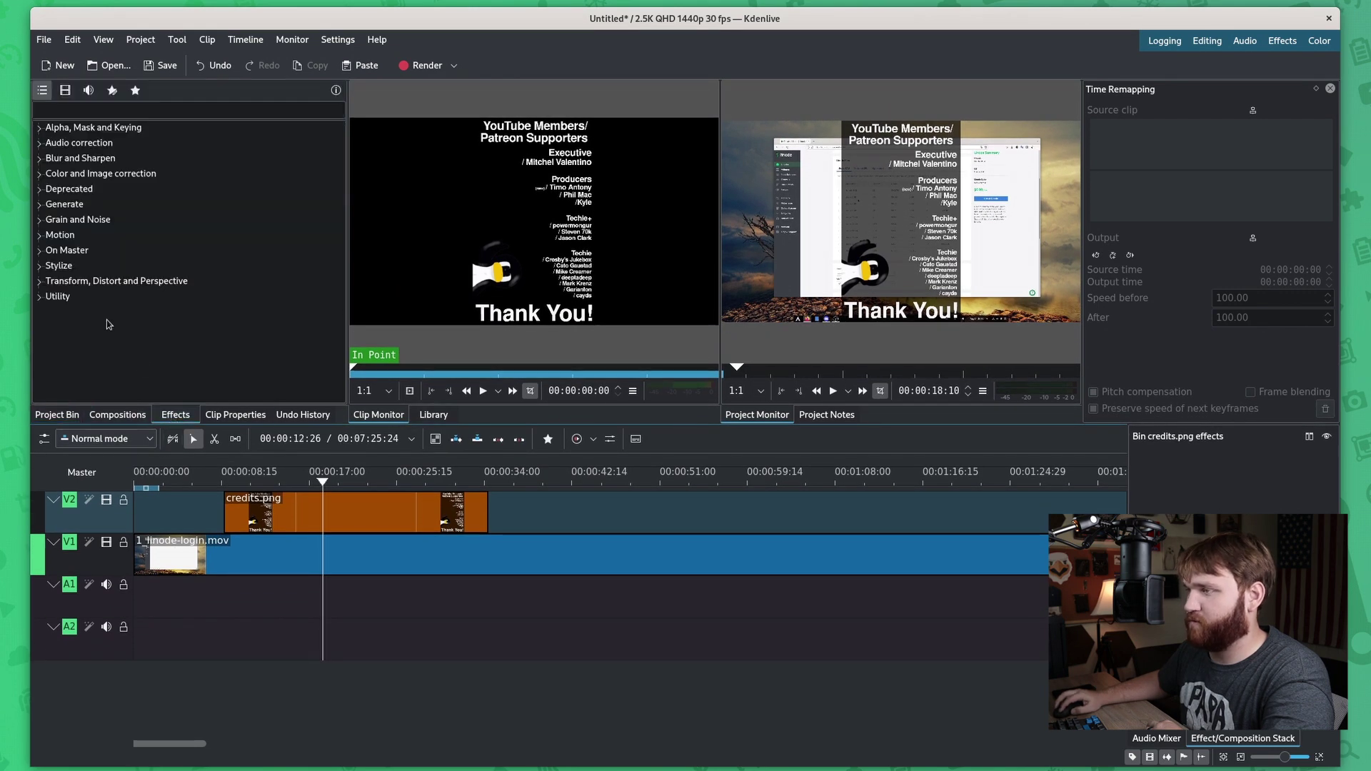
pyautogui.click(115, 281)
pyautogui.click(121, 380)
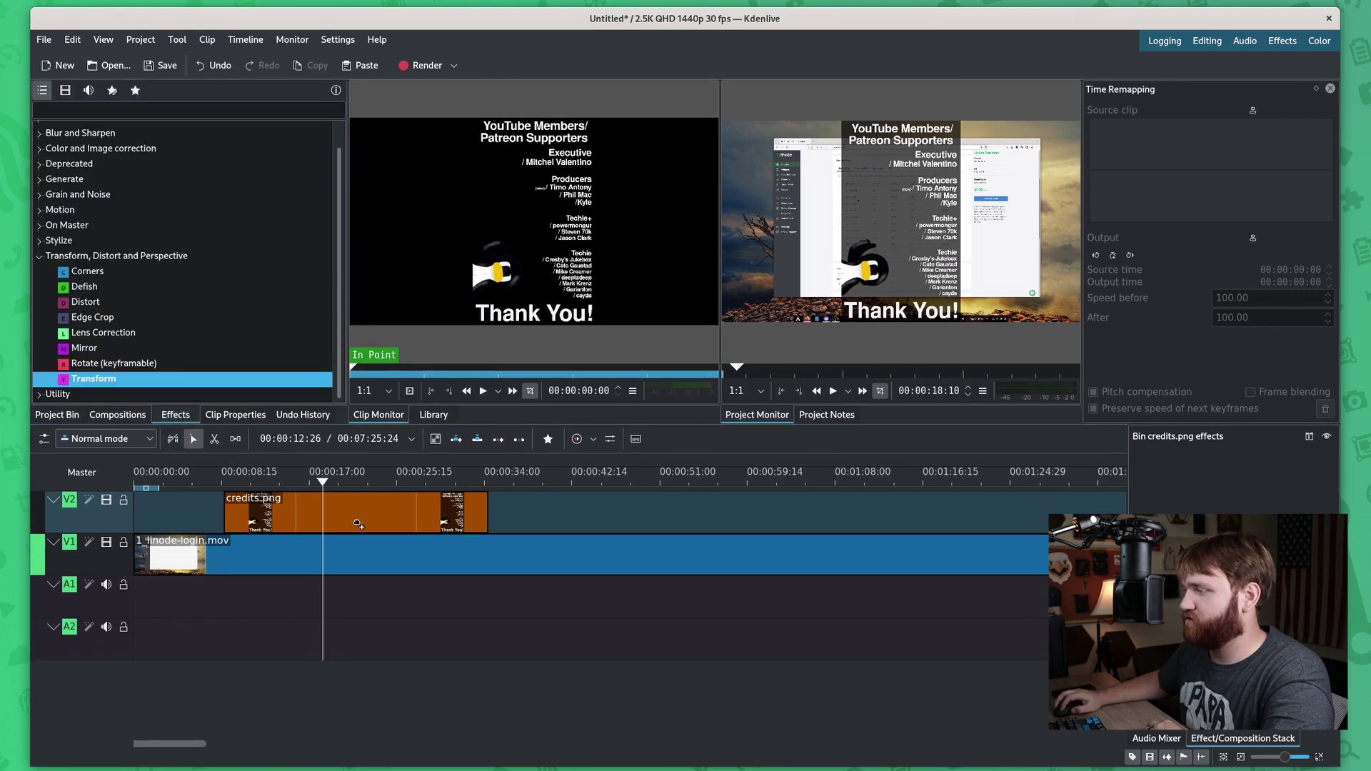
pyautogui.moveTo(358, 525); pyautogui.dragTo(358, 526)
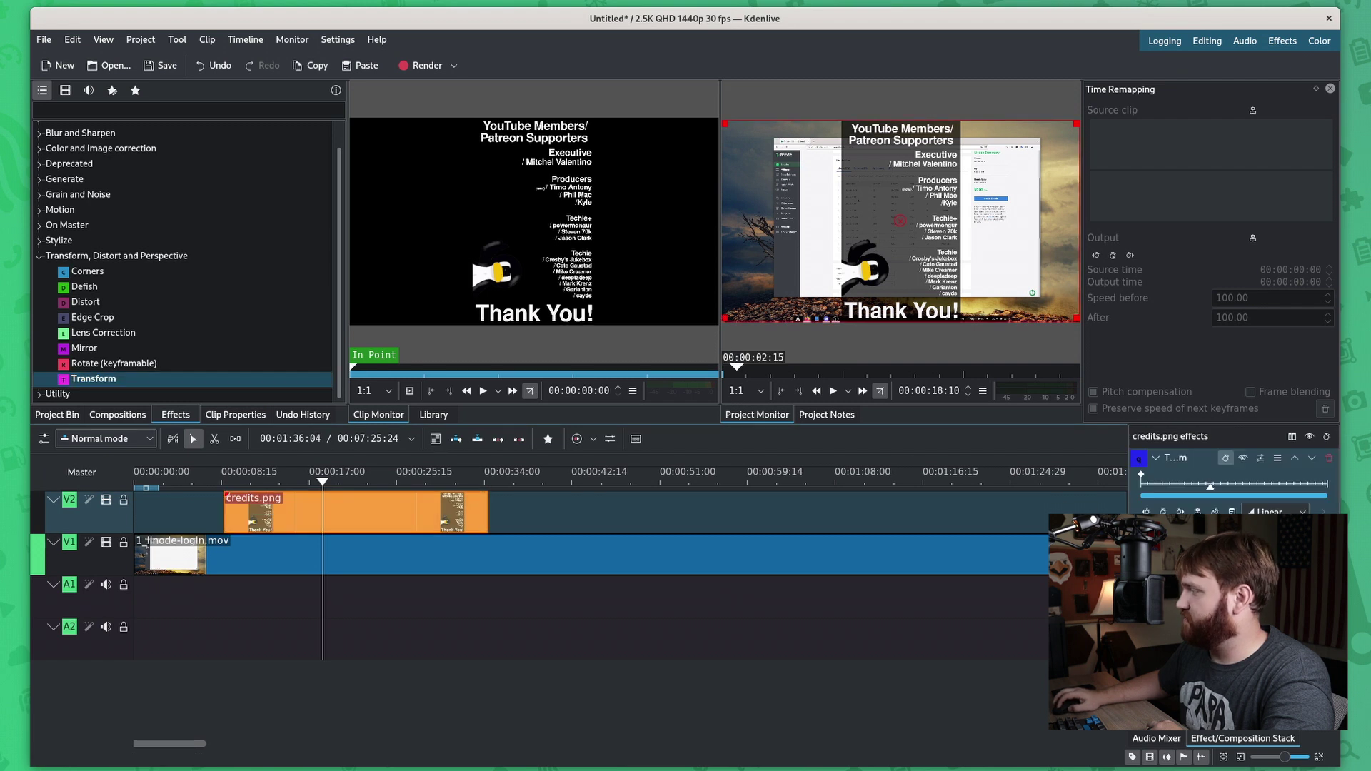
pyautogui.moveTo(893, 541); pyautogui.dragTo(604, 546)
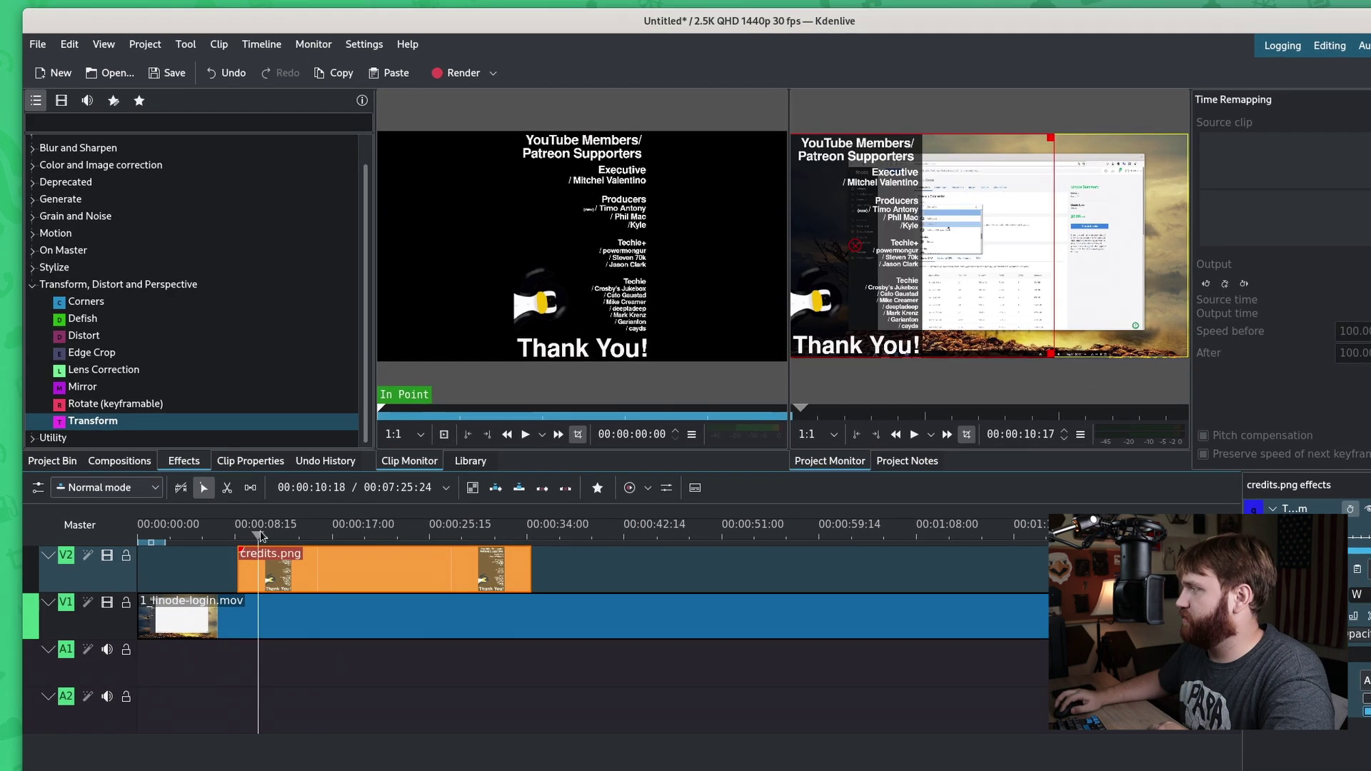
pyautogui.click(389, 476)
# Drop the Slide composition onto credits.png on V2 and scrub from 00:00:08:21 to preview it.
pyautogui.moveTo(485, 608); pyautogui.dragTo(272, 615)
pyautogui.press('space')
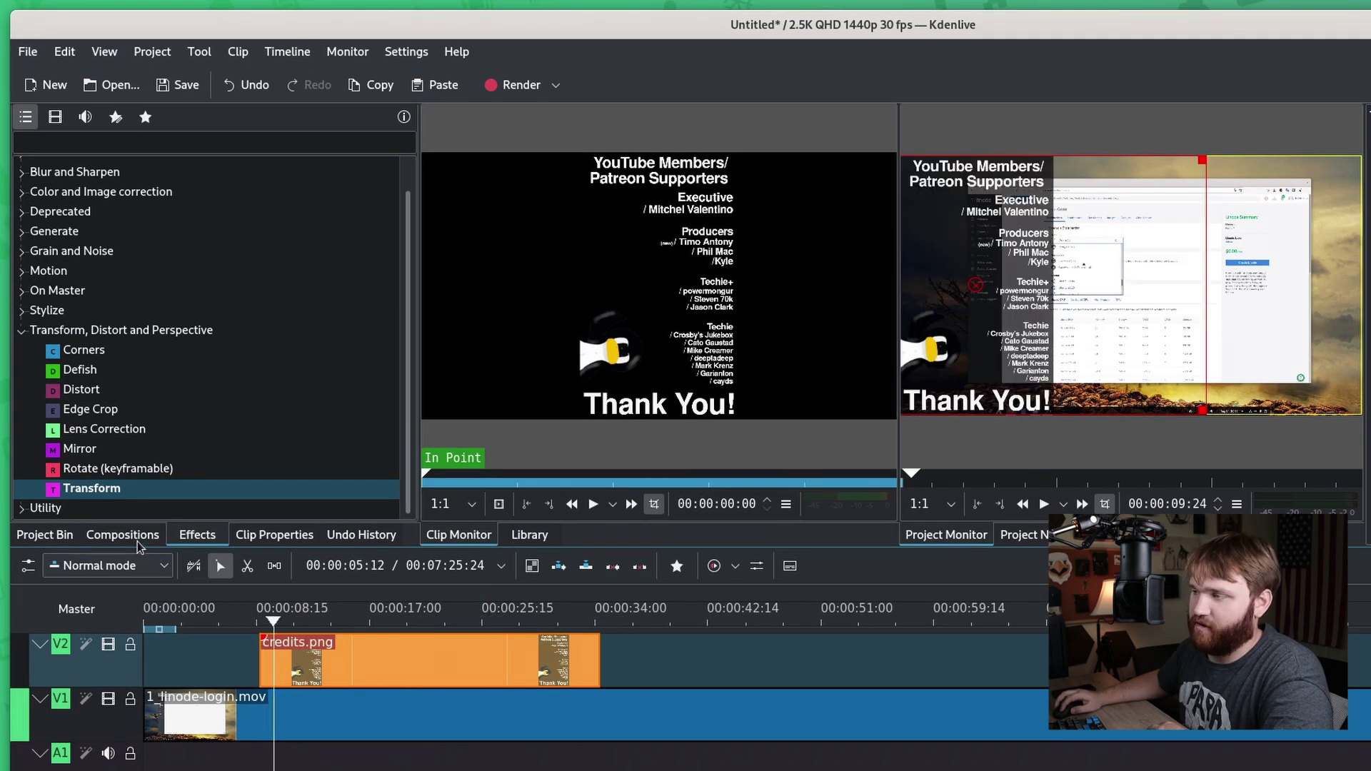
pyautogui.click(137, 541)
pyautogui.scroll(-5, 126, 469)
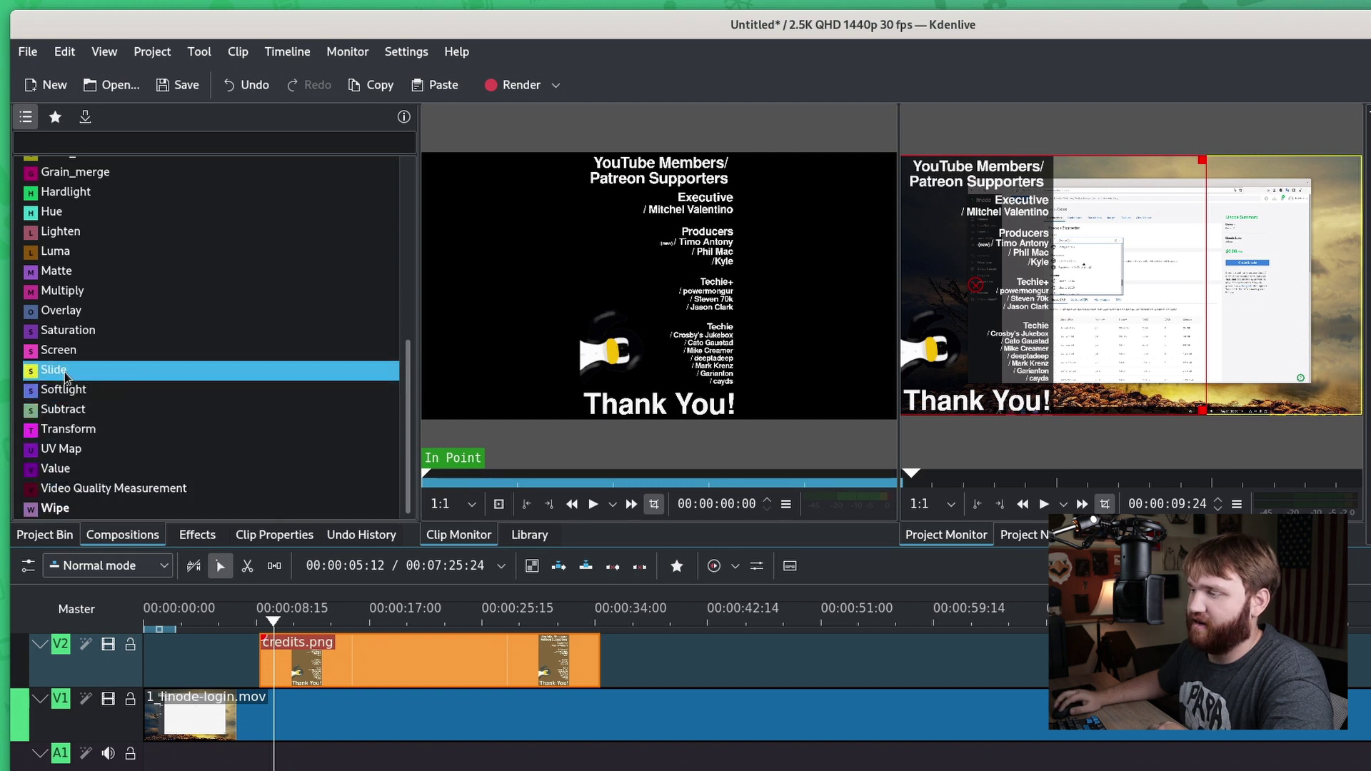
pyautogui.moveTo(64, 377); pyautogui.dragTo(280, 673)
pyautogui.click(257, 623)
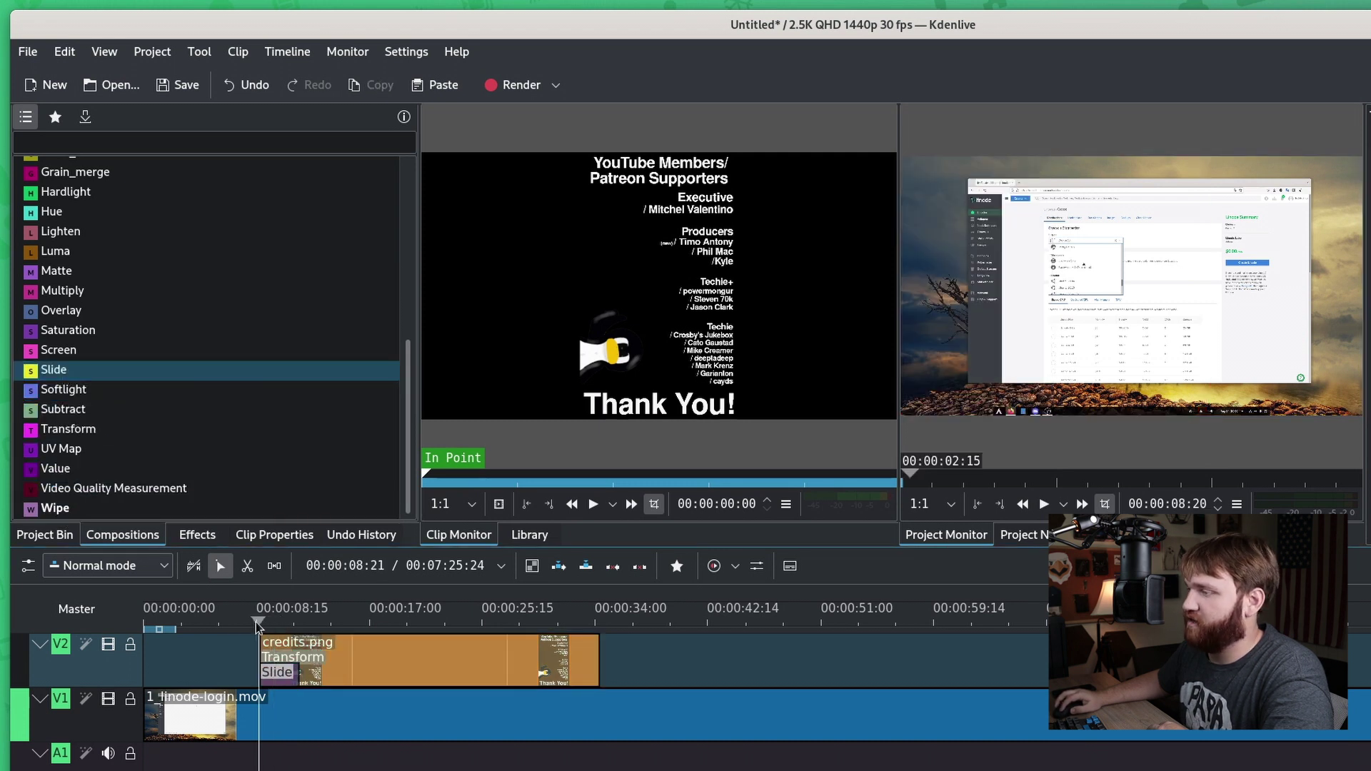
pyautogui.moveTo(255, 623); pyautogui.dragTo(298, 628)
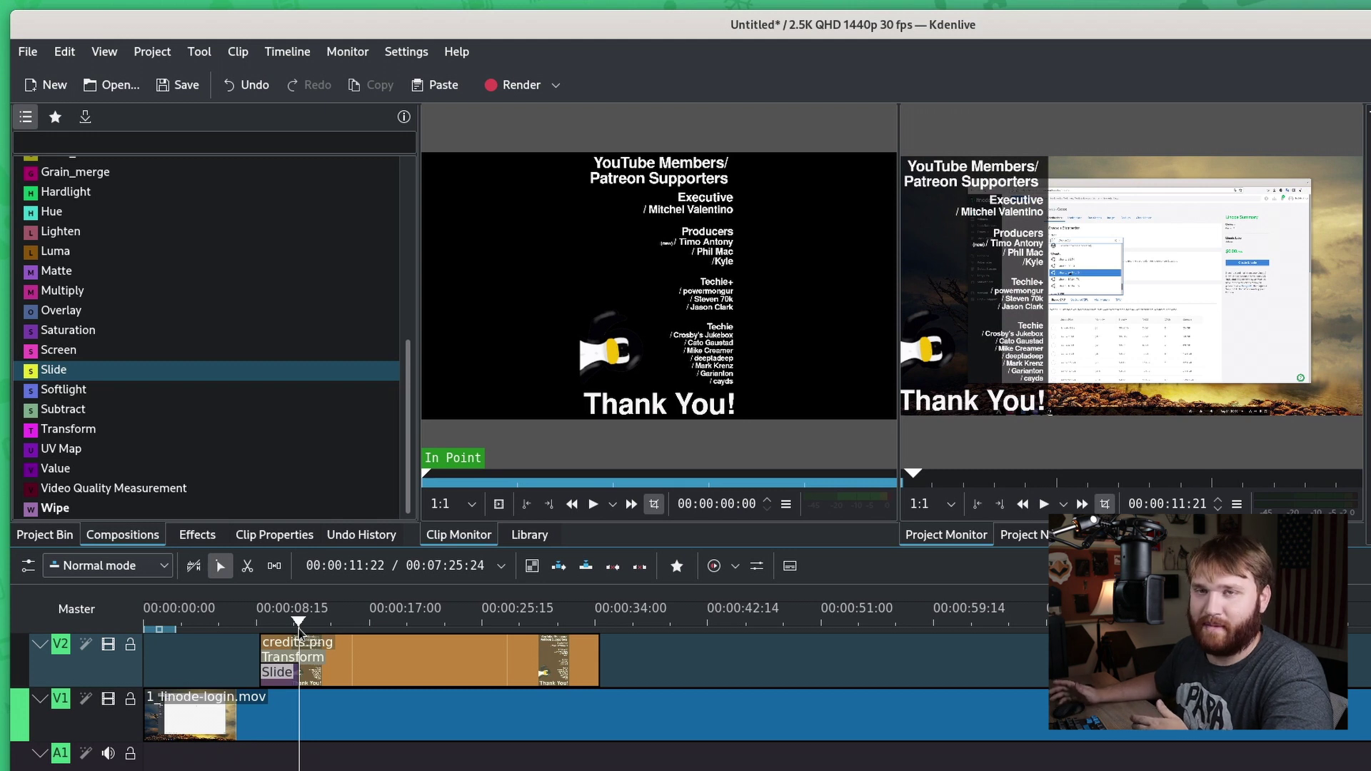
pyautogui.click(387, 665)
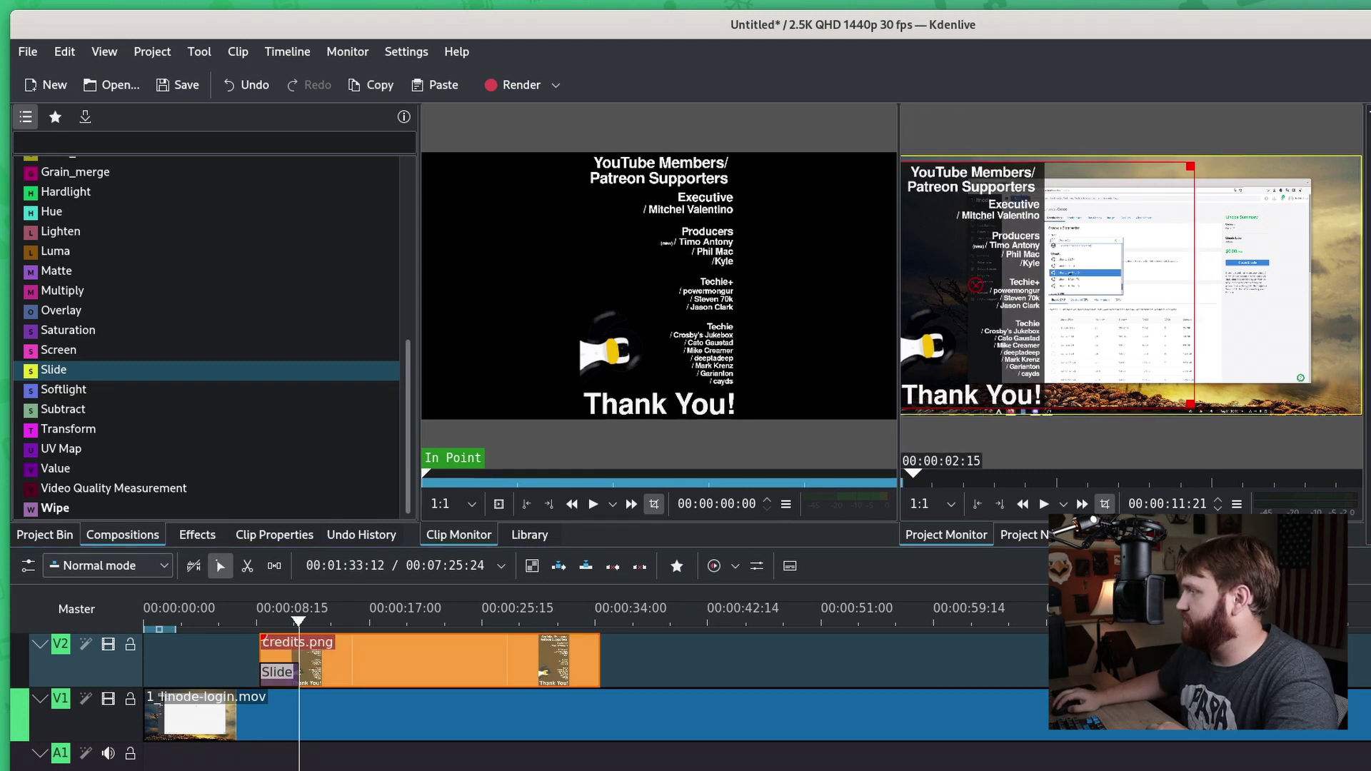
pyautogui.moveTo(280, 619)
pyautogui.mouseDown()
pyautogui.moveTo(306, 630)
pyautogui.moveTo(267, 623)
pyautogui.mouseUp()
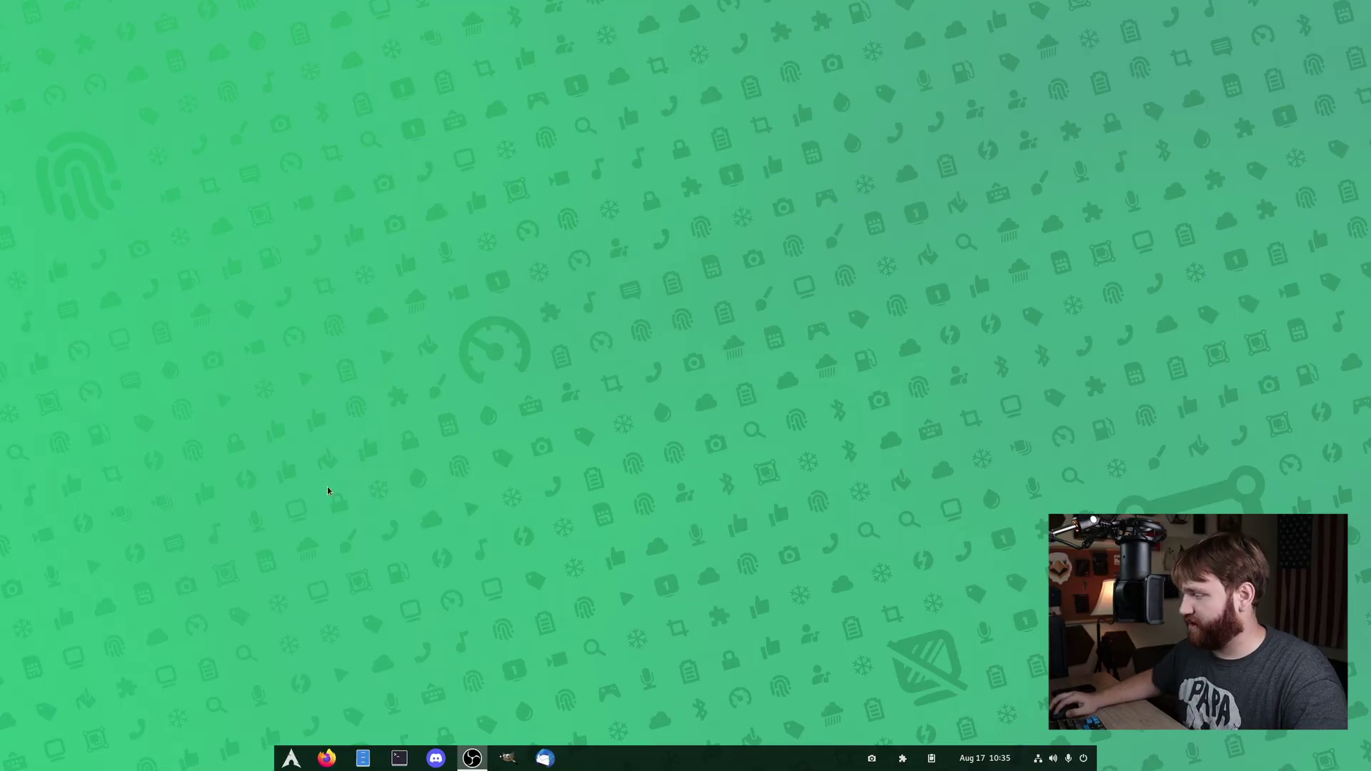
# Open the GNOME Keyboard settings page by searching 'keybo' in the launcher.
pyautogui.click(290, 760)
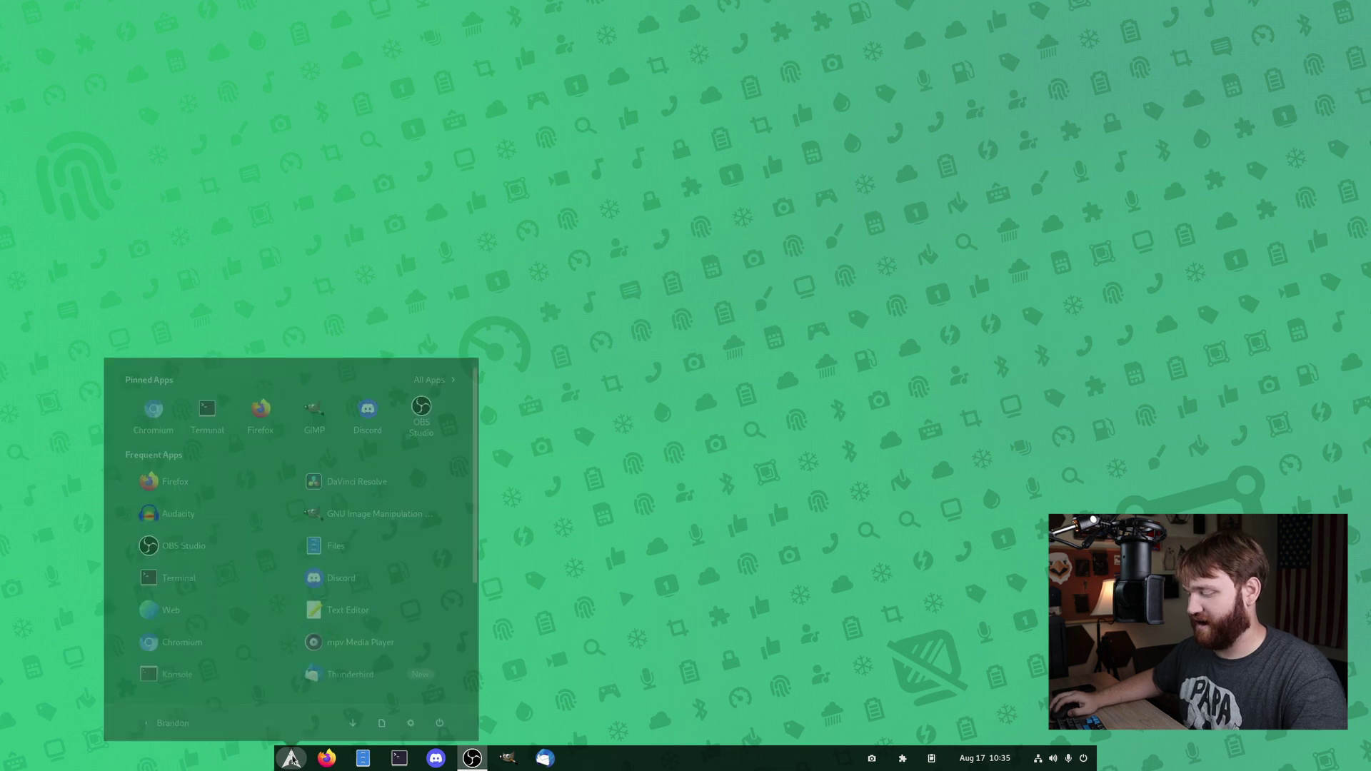
pyautogui.write('keybo')
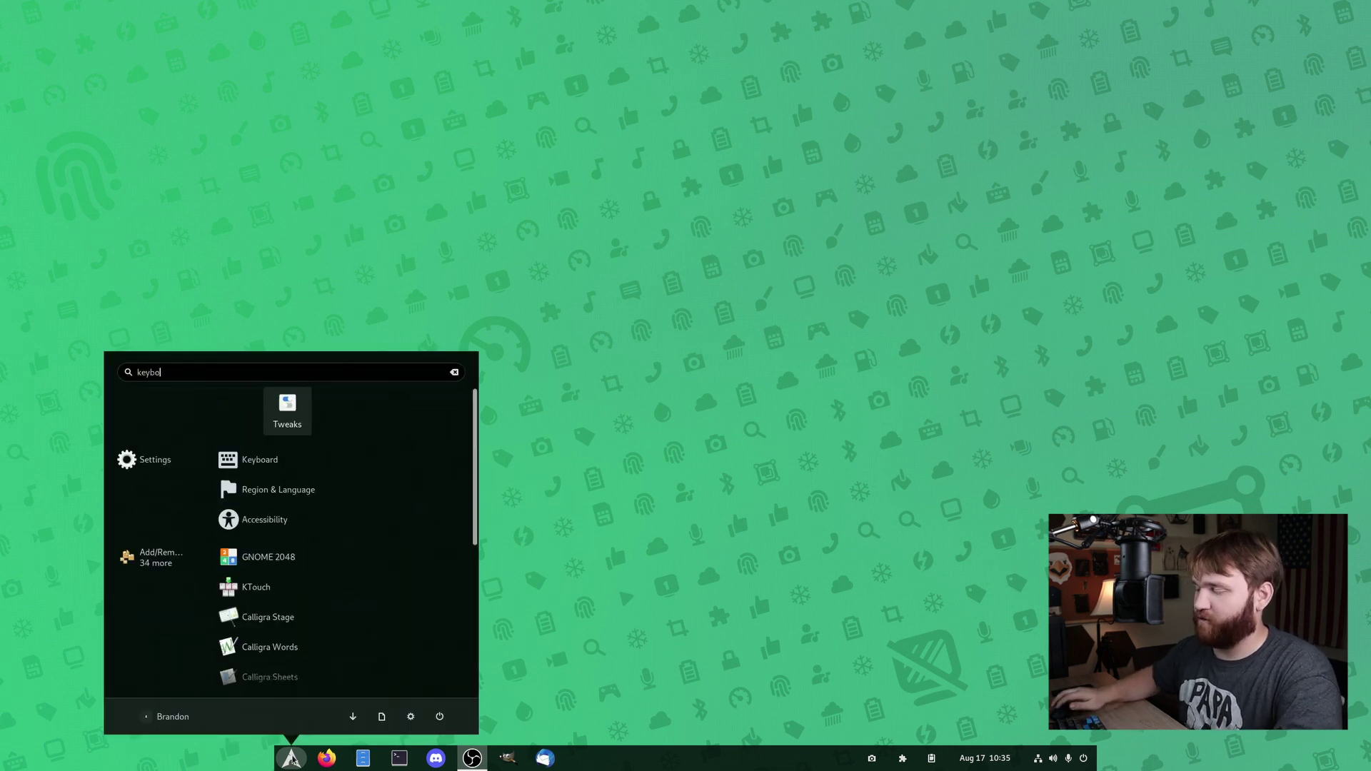
pyautogui.click(303, 459)
pyautogui.moveTo(600, 198); pyautogui.dragTo(447, 178)
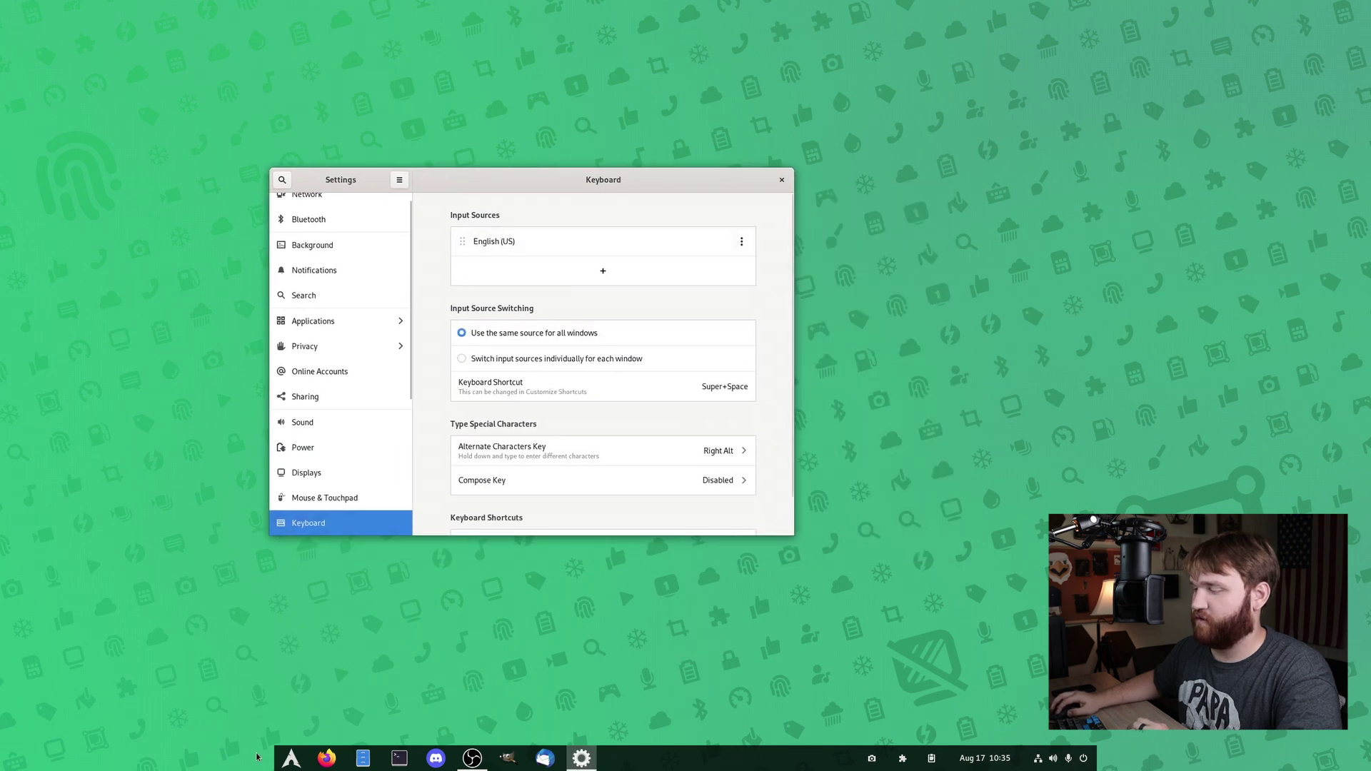
pyautogui.click(286, 761)
pyautogui.write('da')
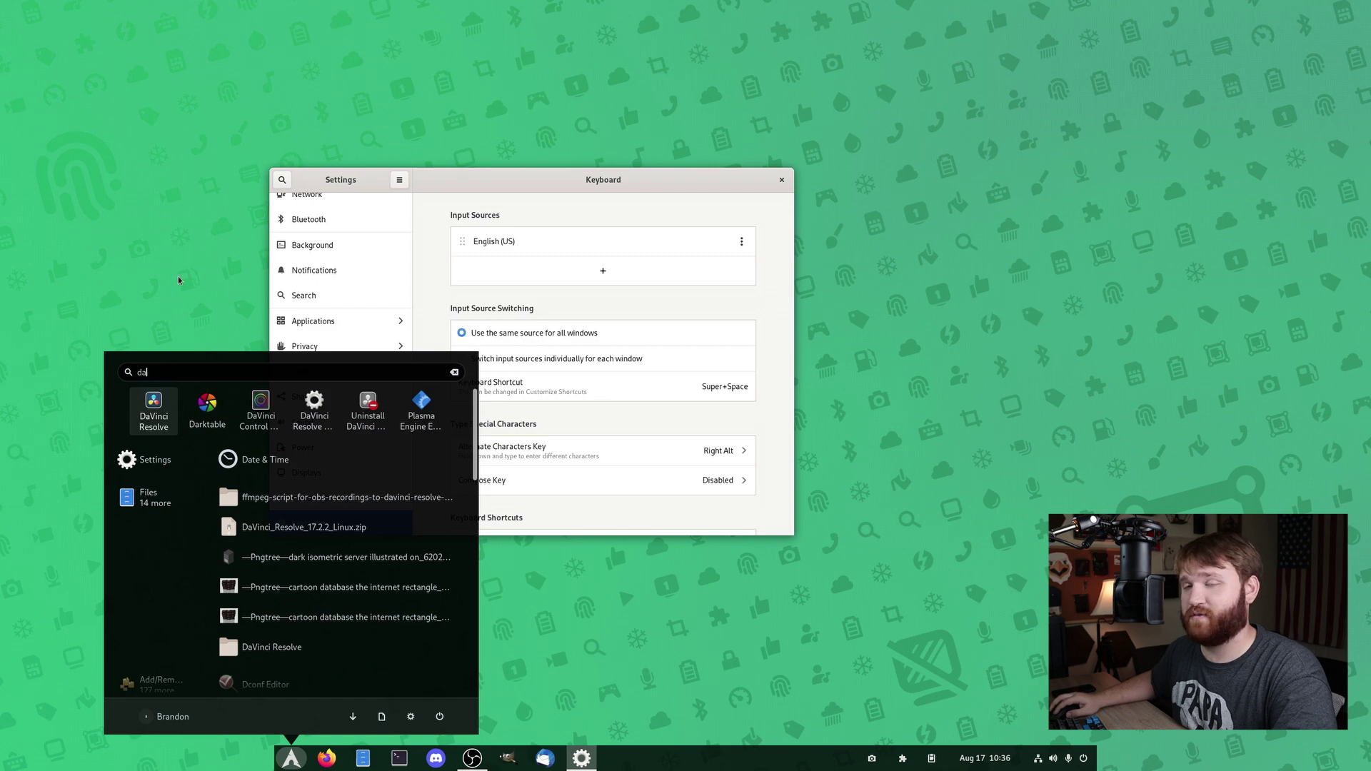
pyautogui.click(217, 225)
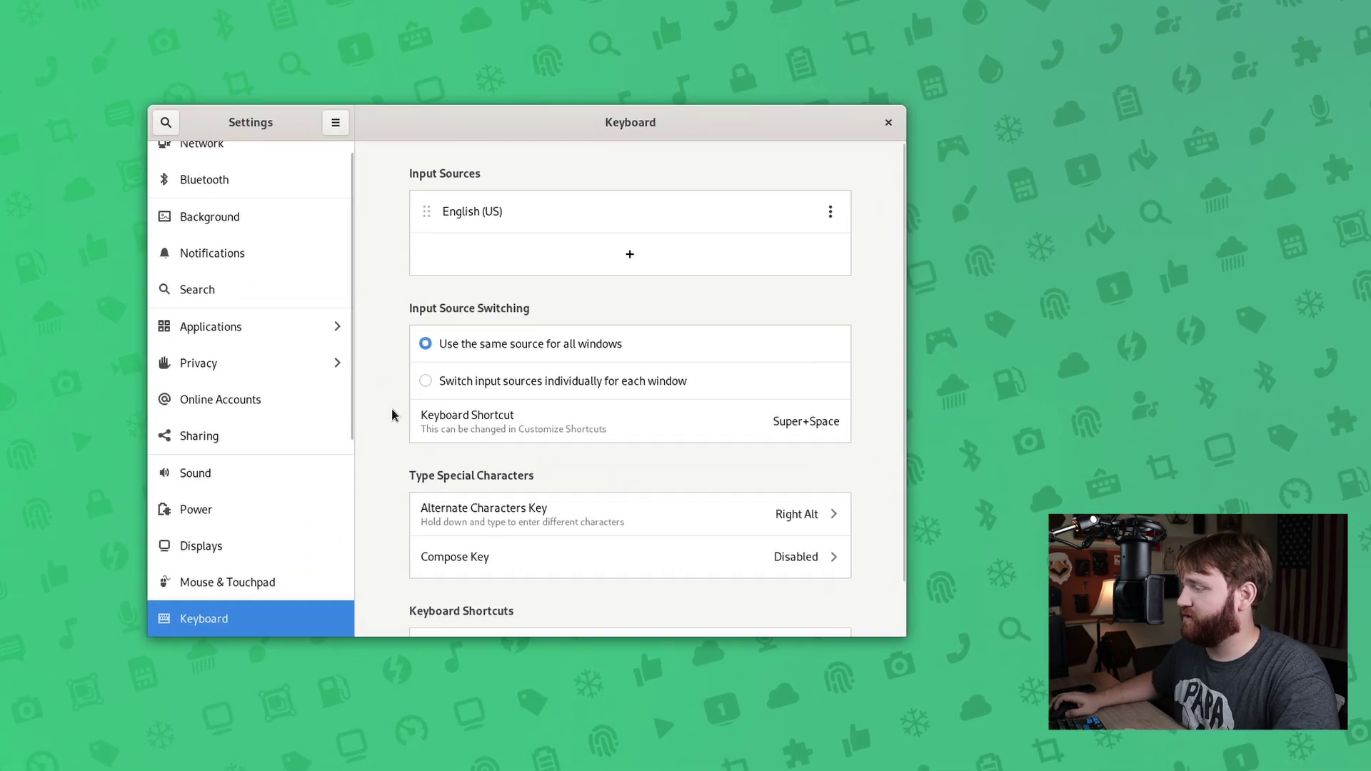
pyautogui.scroll(-2, 392, 415)
# Open Custom Shortcuts and inspect the launch command of the Resolve Open with AMD PRO shortcut.
pyautogui.click(438, 652)
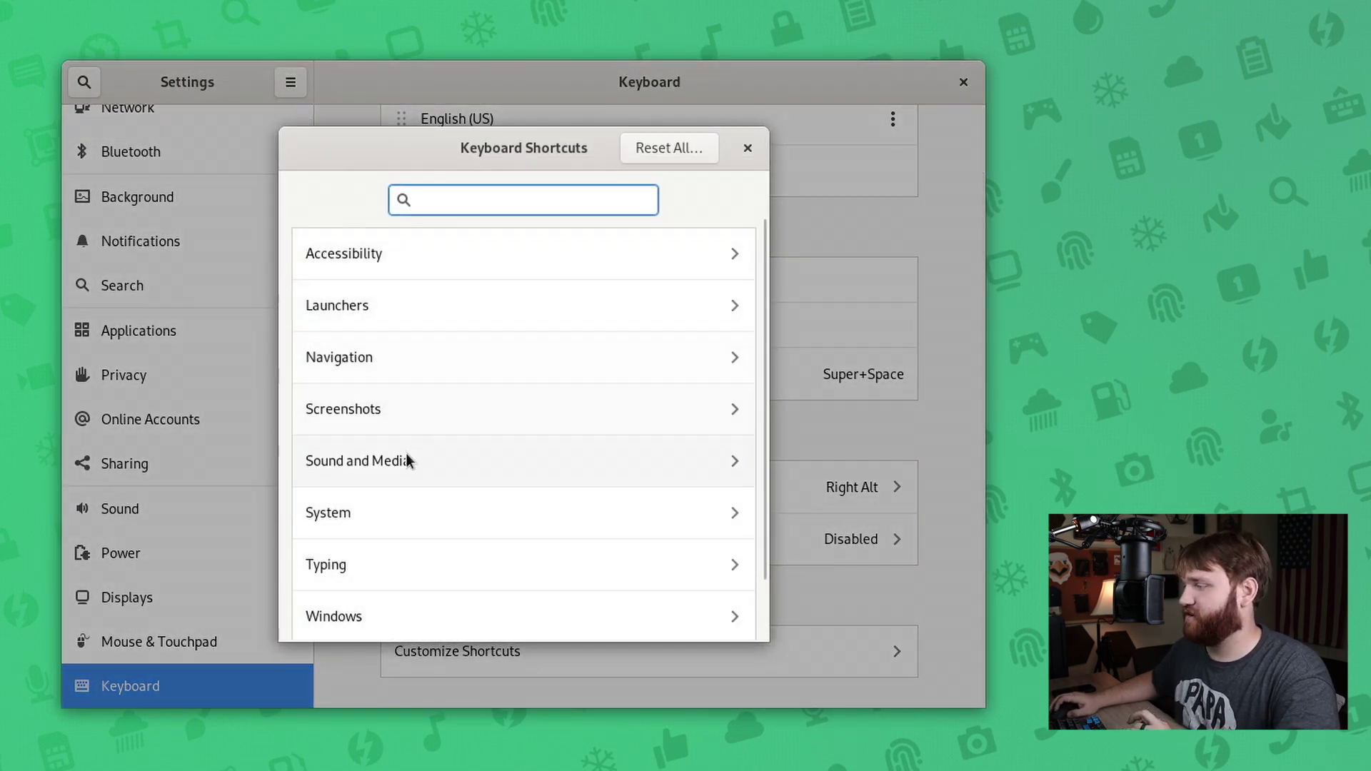
pyautogui.scroll(-2, 393, 542)
pyautogui.click(380, 603)
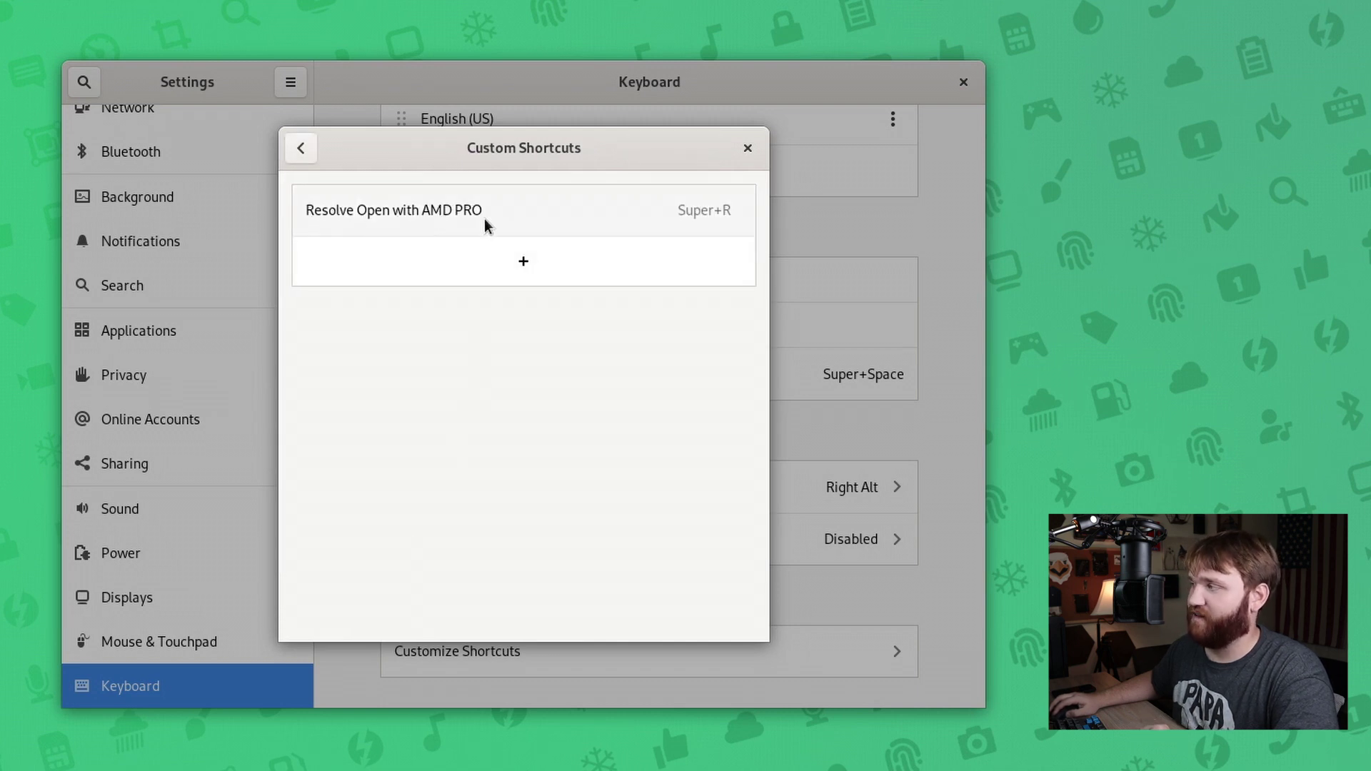
pyautogui.click(541, 219)
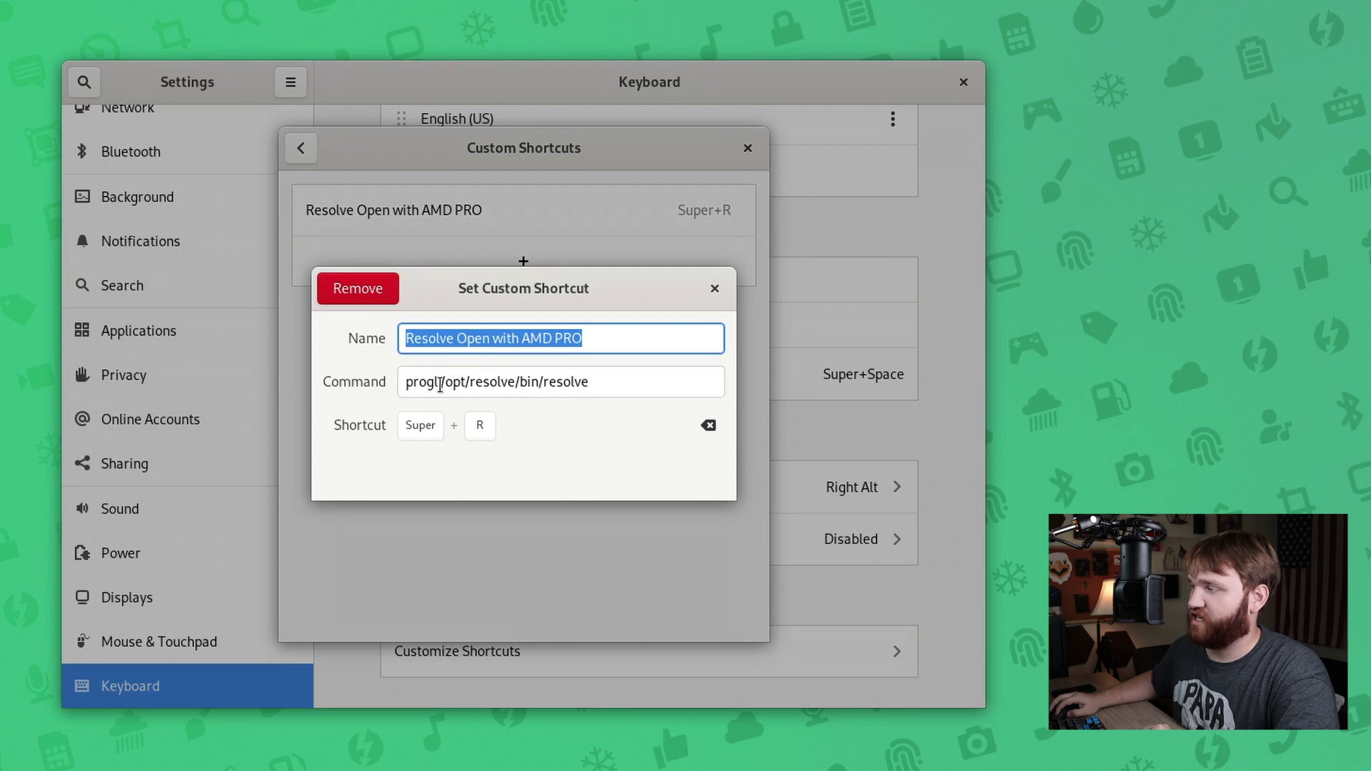
pyautogui.moveTo(588, 383); pyautogui.dragTo(393, 387)
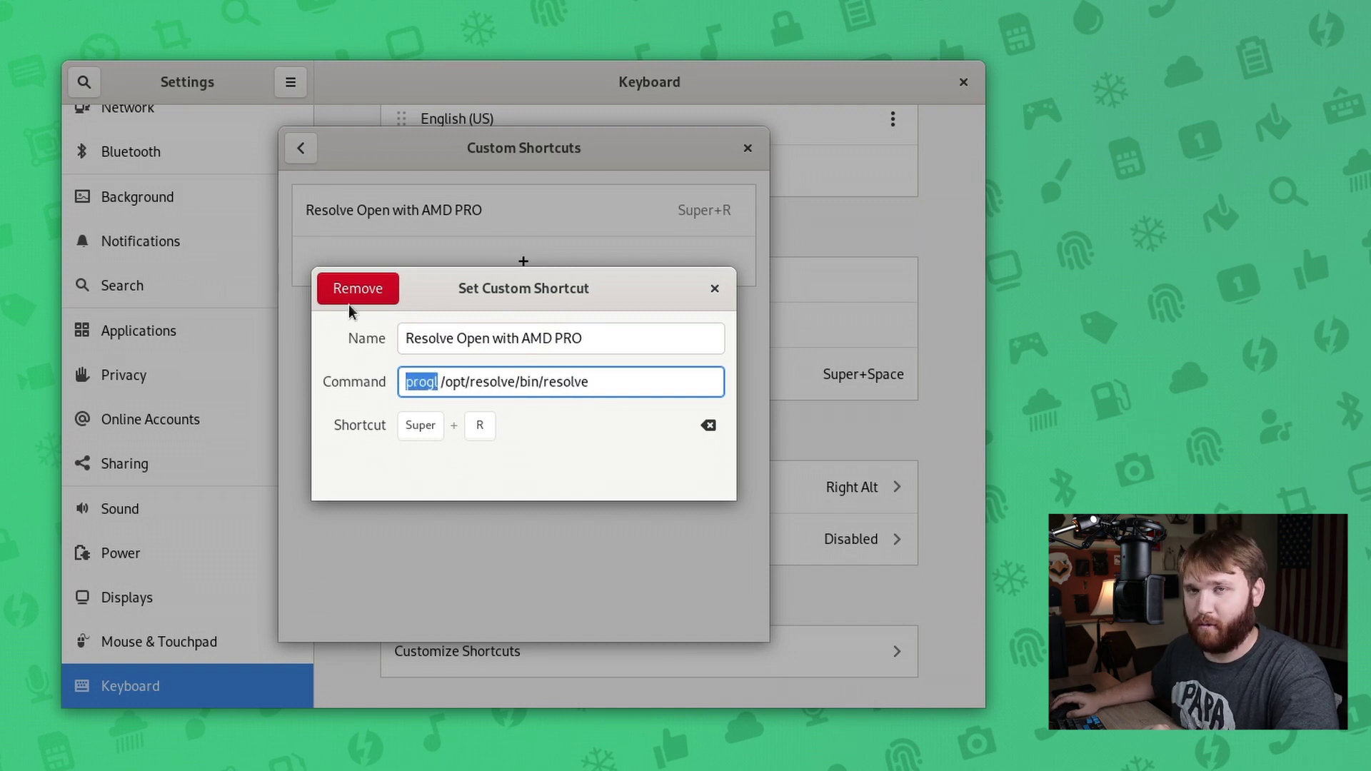
# Close the shortcut dialog, the custom shortcuts list and the Settings window.
pyautogui.click(715, 289)
pyautogui.click(747, 148)
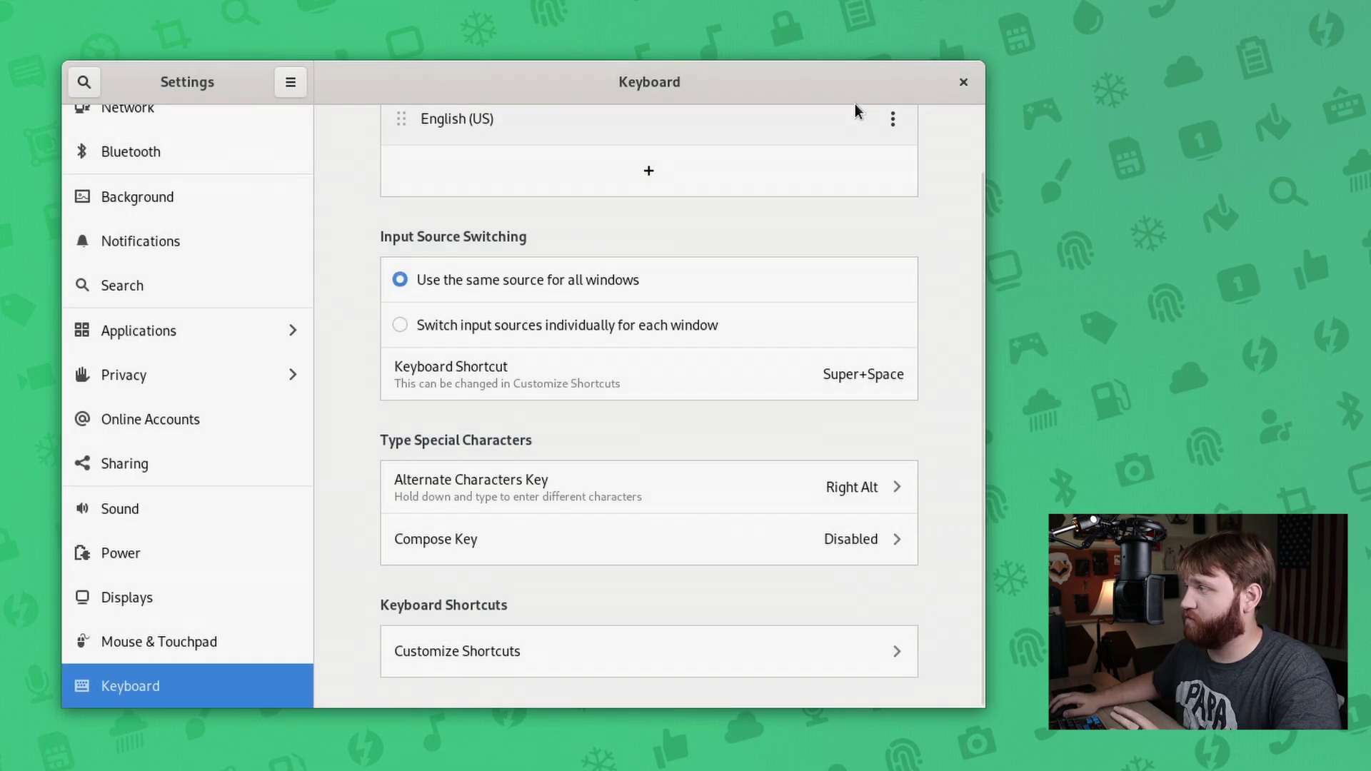
pyautogui.click(964, 84)
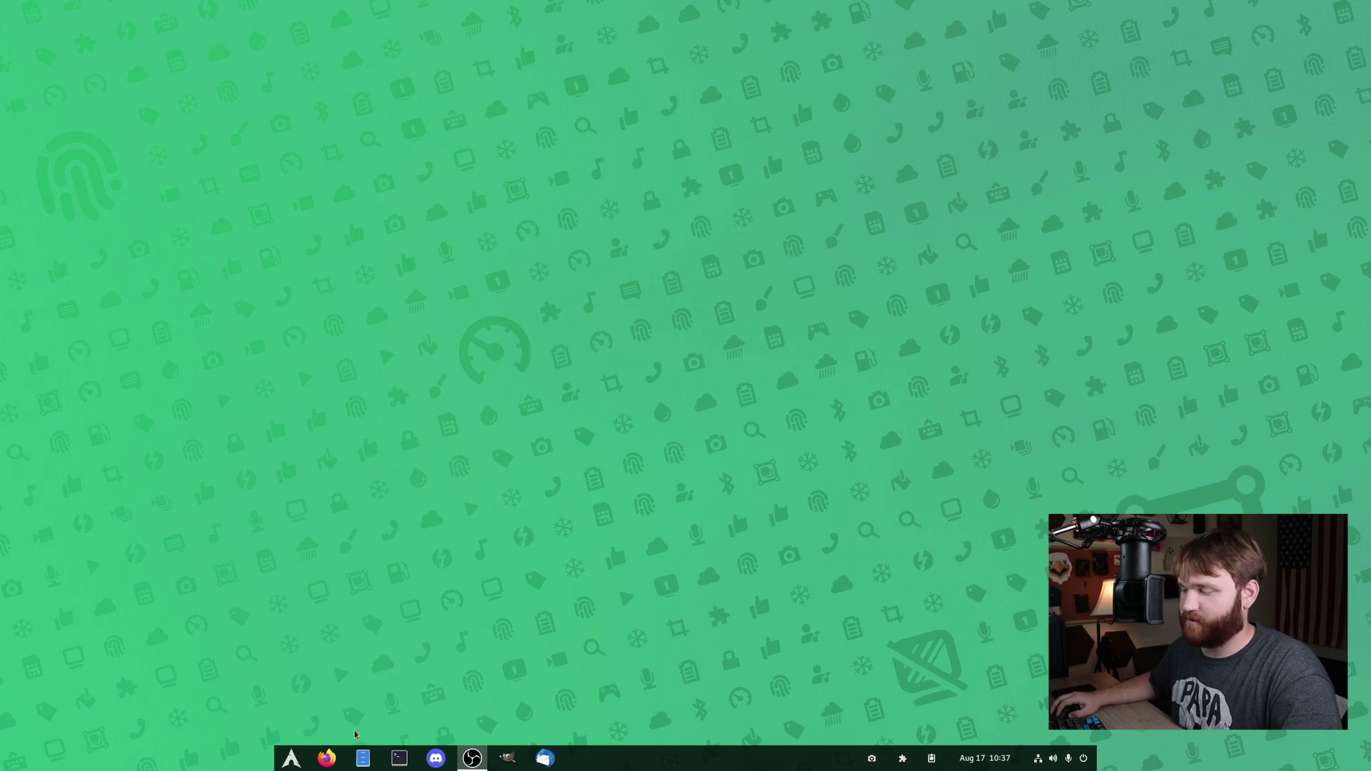
# Open the Files file manager from the taskbar.
pyautogui.click(364, 762)
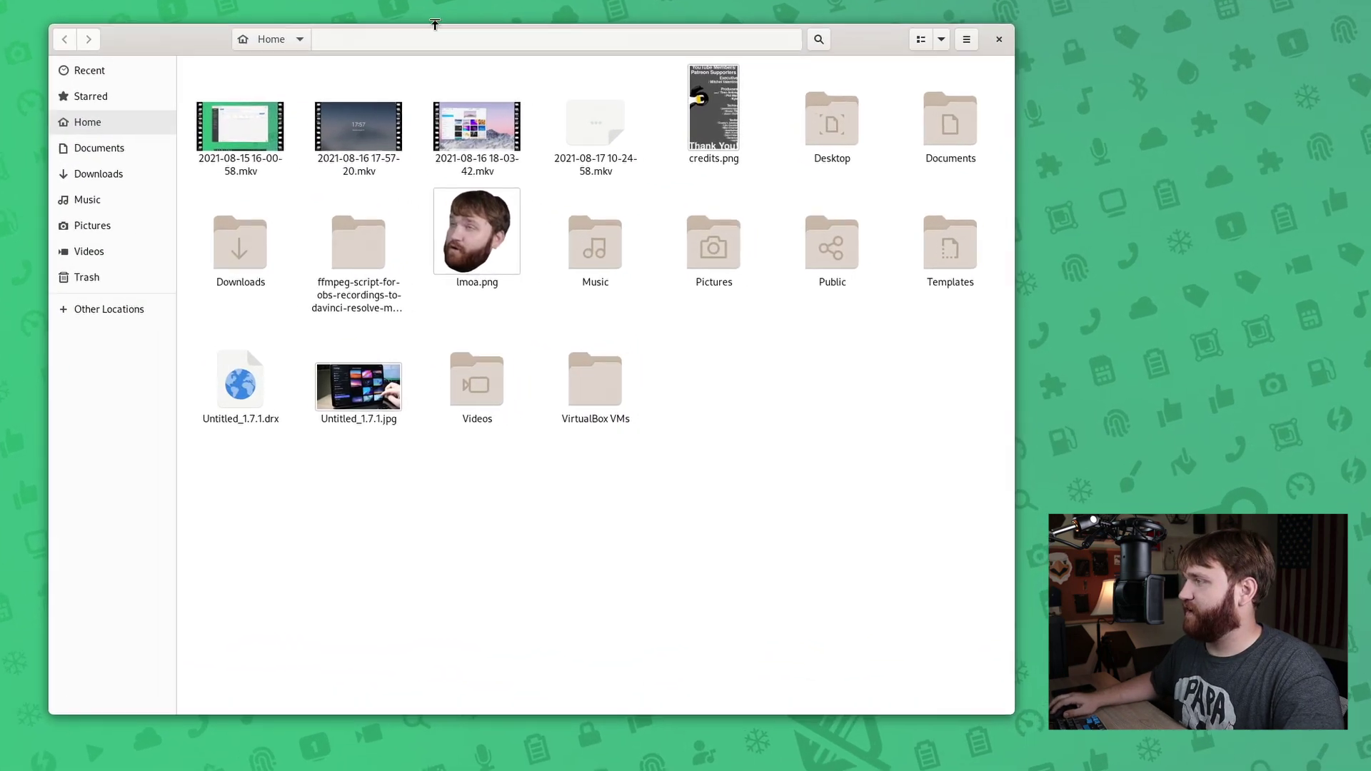
# Open mkv.sh from the Videos/convert folder in the Text Editor.
pyautogui.click(104, 251)
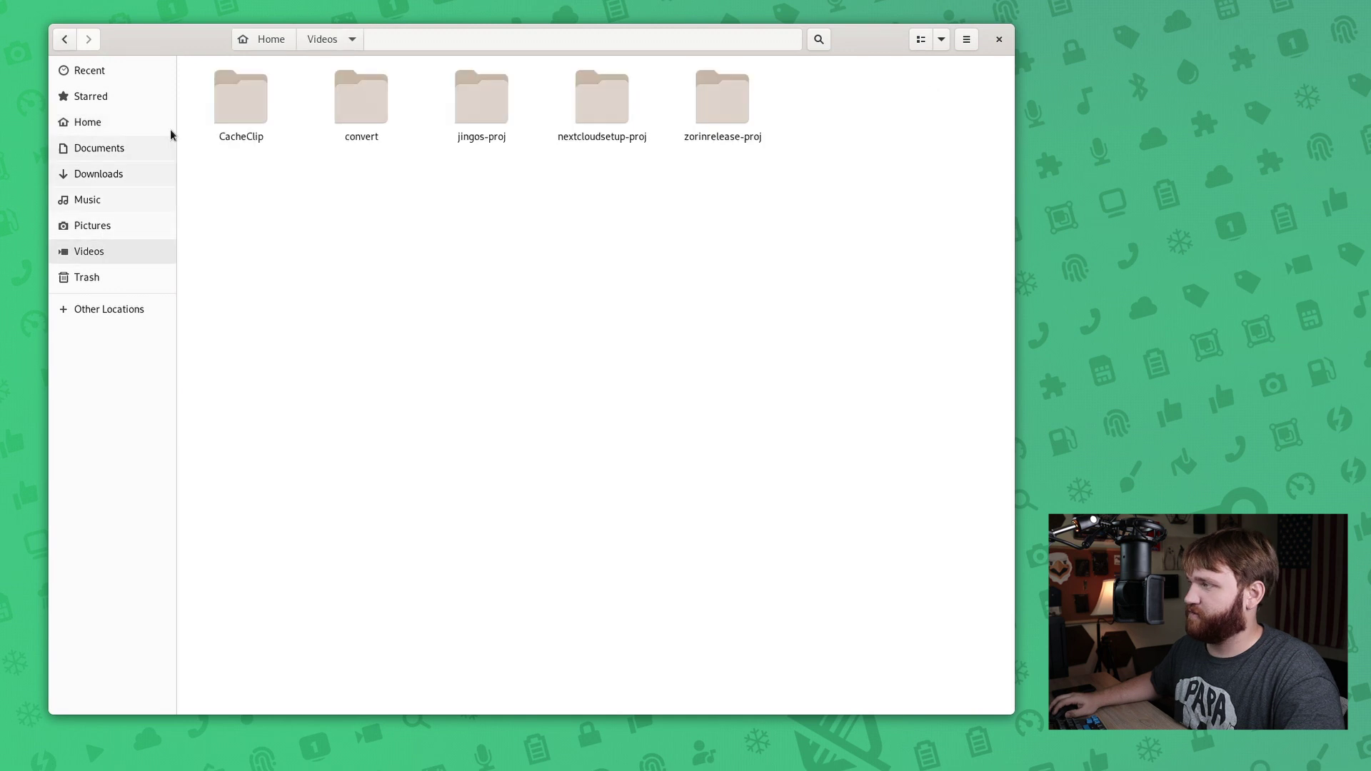
pyautogui.doubleClick(361, 114)
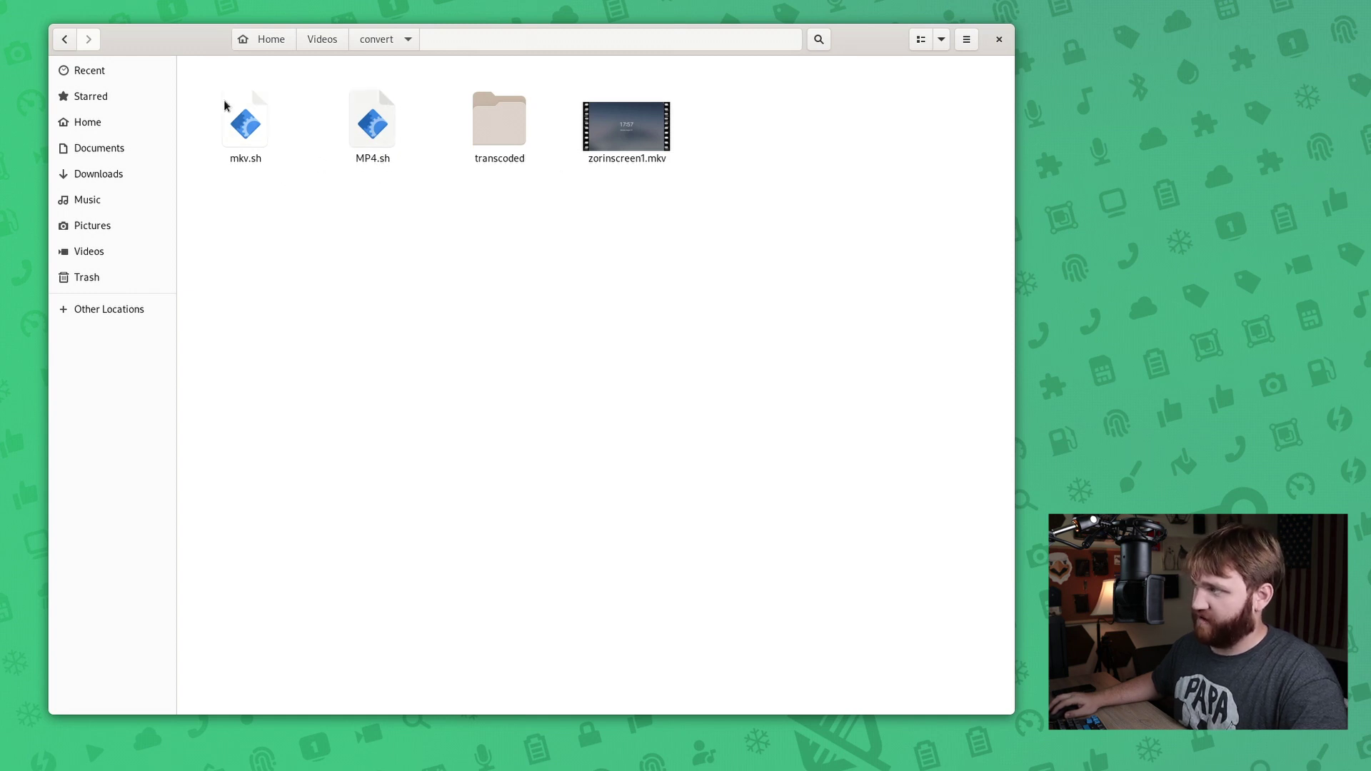
pyautogui.rightClick(237, 139)
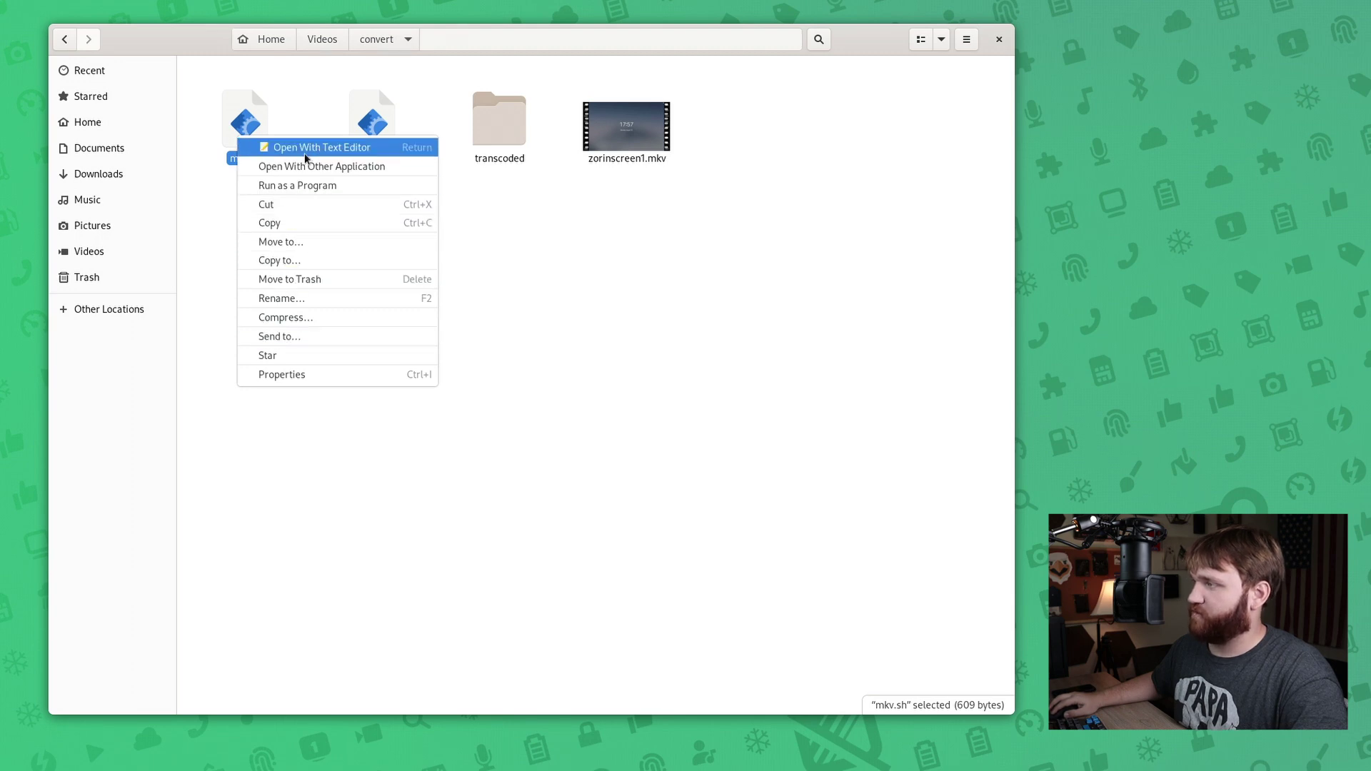
pyautogui.click(265, 145)
# Move the editor aside and select 'ffmpeg -i' on line 13 of mkv.sh.
pyautogui.moveTo(352, 136); pyautogui.dragTo(78, 89)
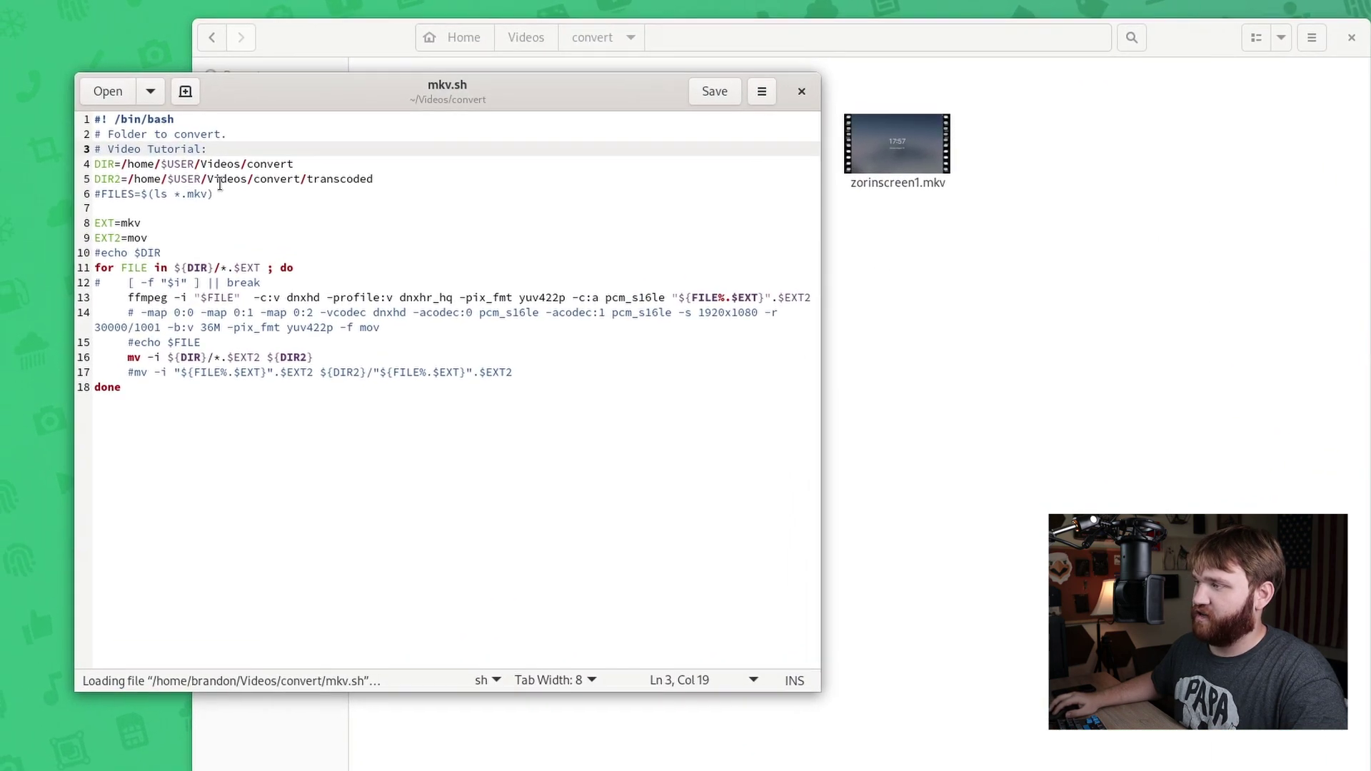
pyautogui.click(0, 251)
pyautogui.moveTo(134, 296); pyautogui.dragTo(780, 299)
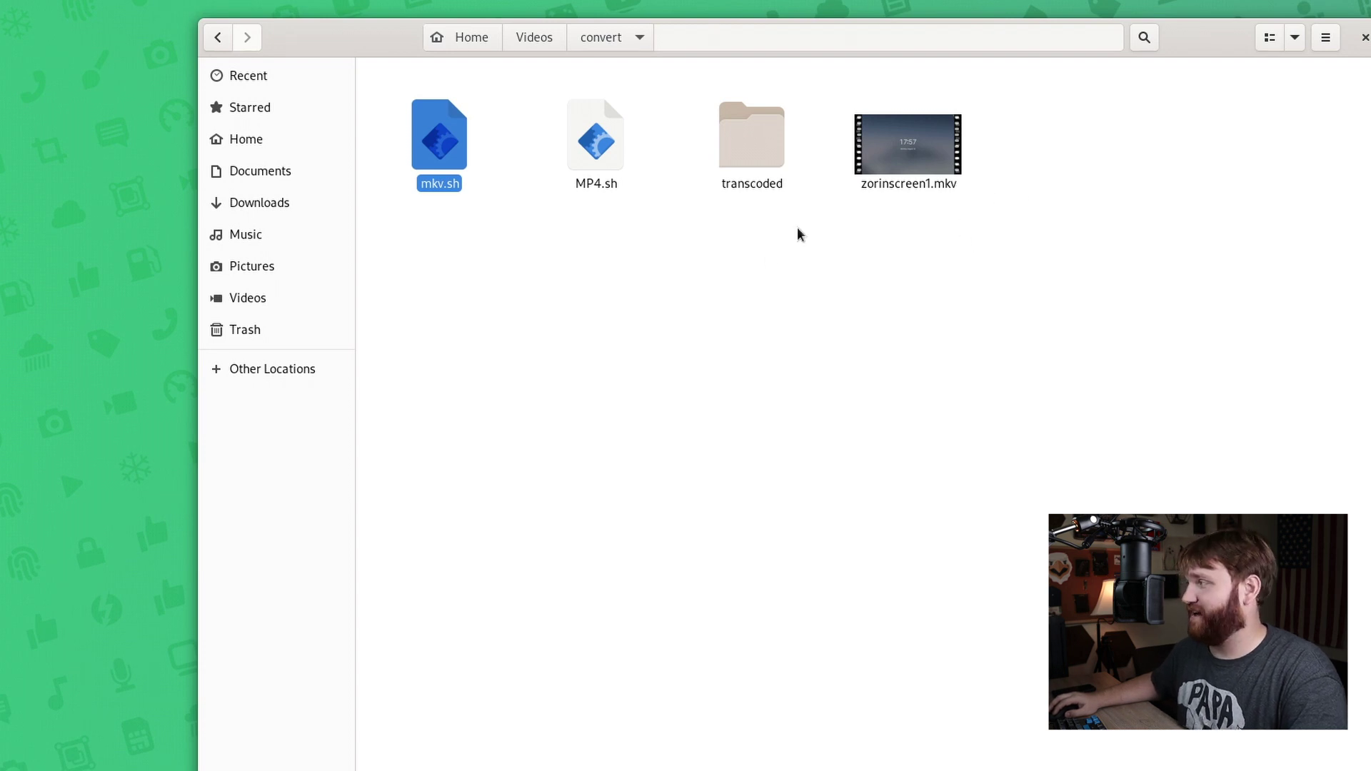
# Look inside the transcoded folder, then return to convert and select zorinscreen1.mkv.
pyautogui.doubleClick(746, 157)
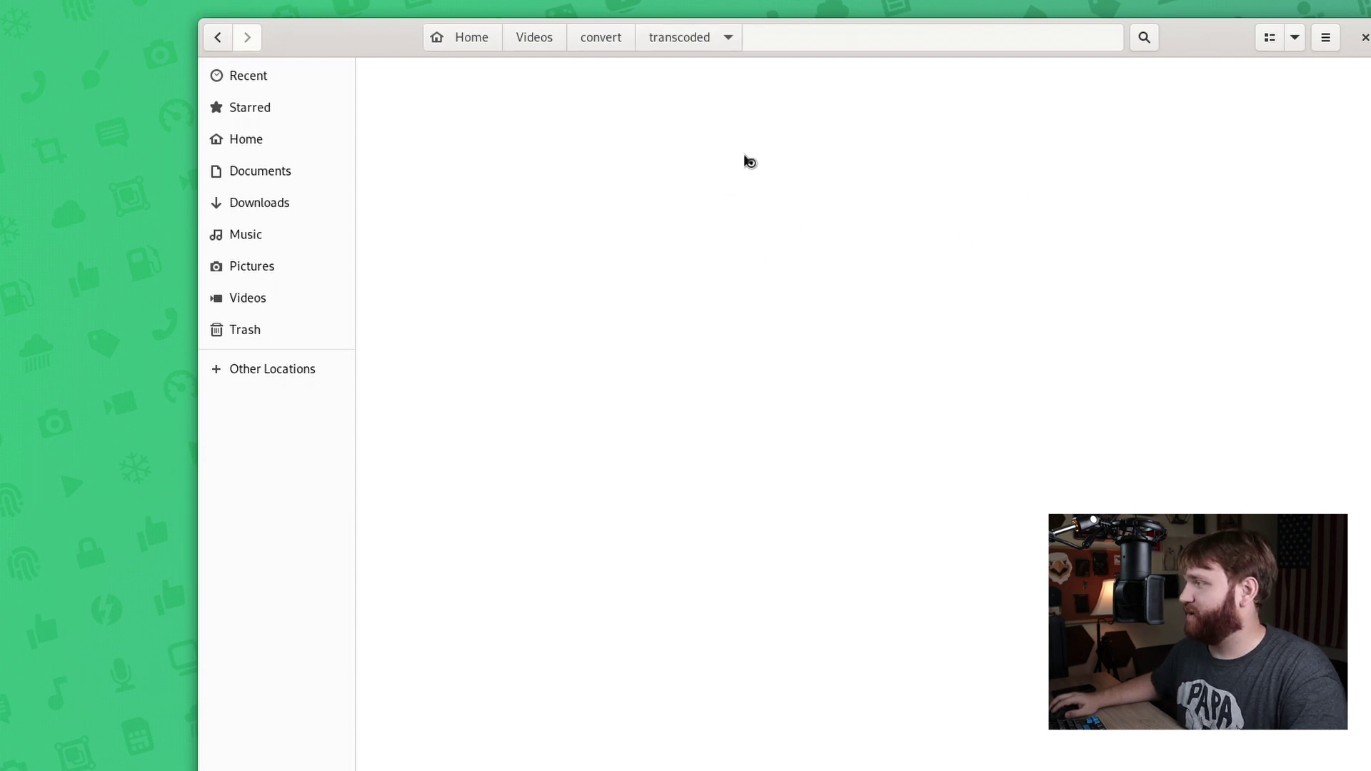
pyautogui.click(217, 40)
pyautogui.moveTo(1036, 264); pyautogui.dragTo(891, 119)
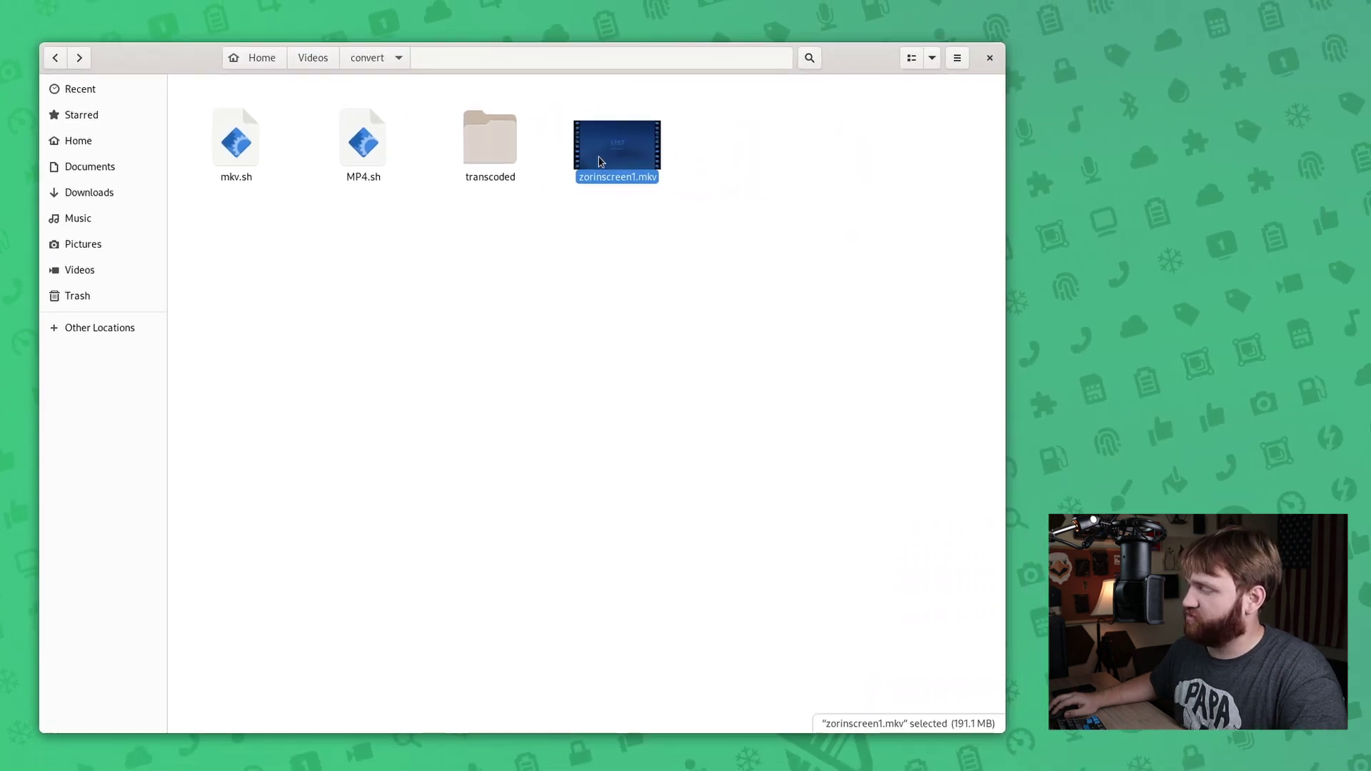
# Open Videos > zorinrelease-proj and check the file size of zorin-screen.mov.
pyautogui.click(90, 270)
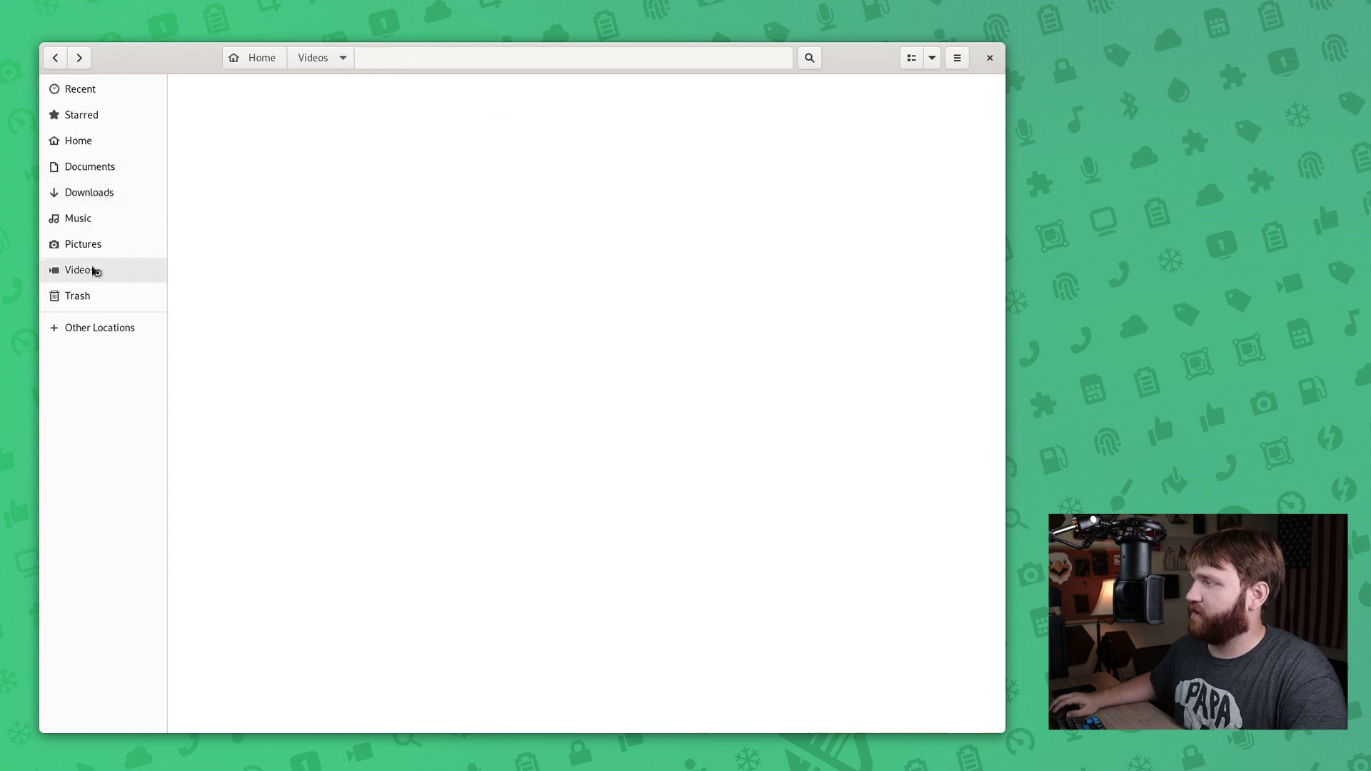
pyautogui.doubleClick(720, 120)
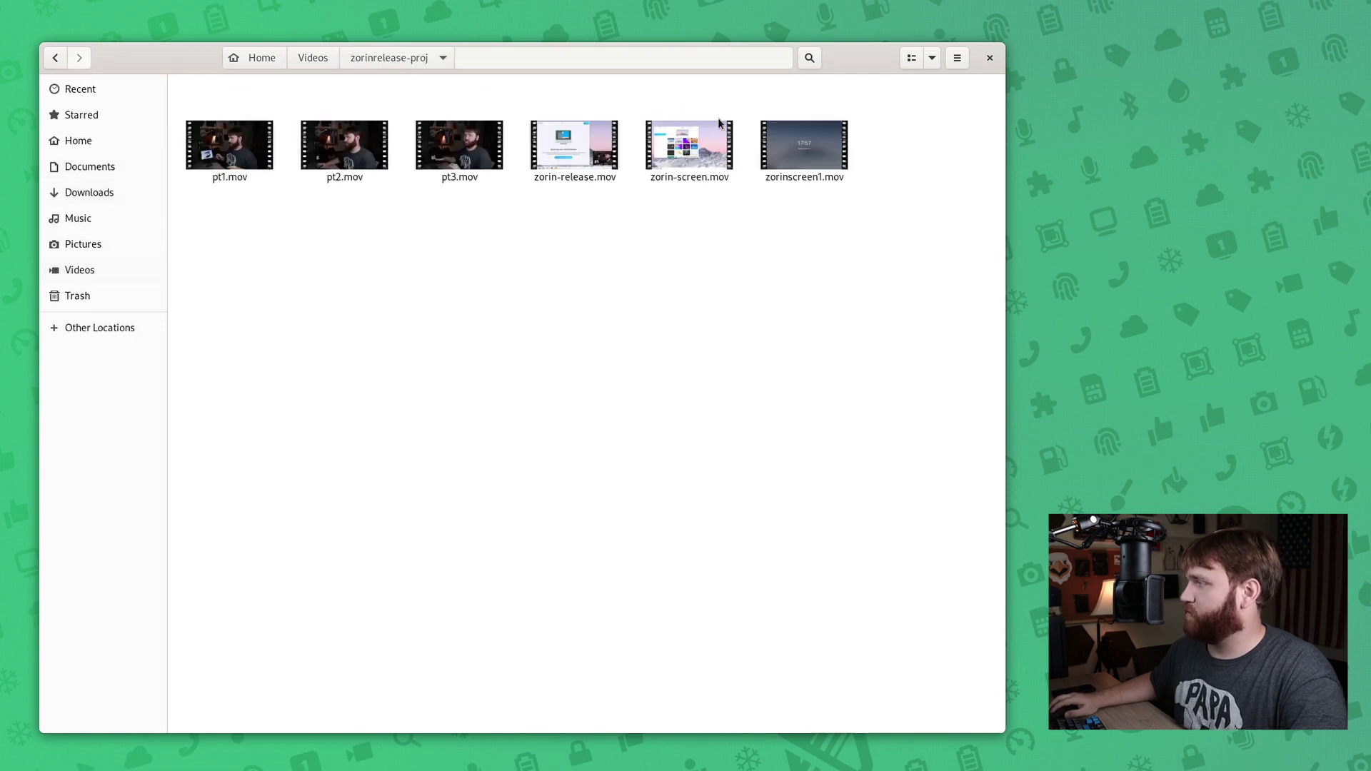
pyautogui.click(687, 161)
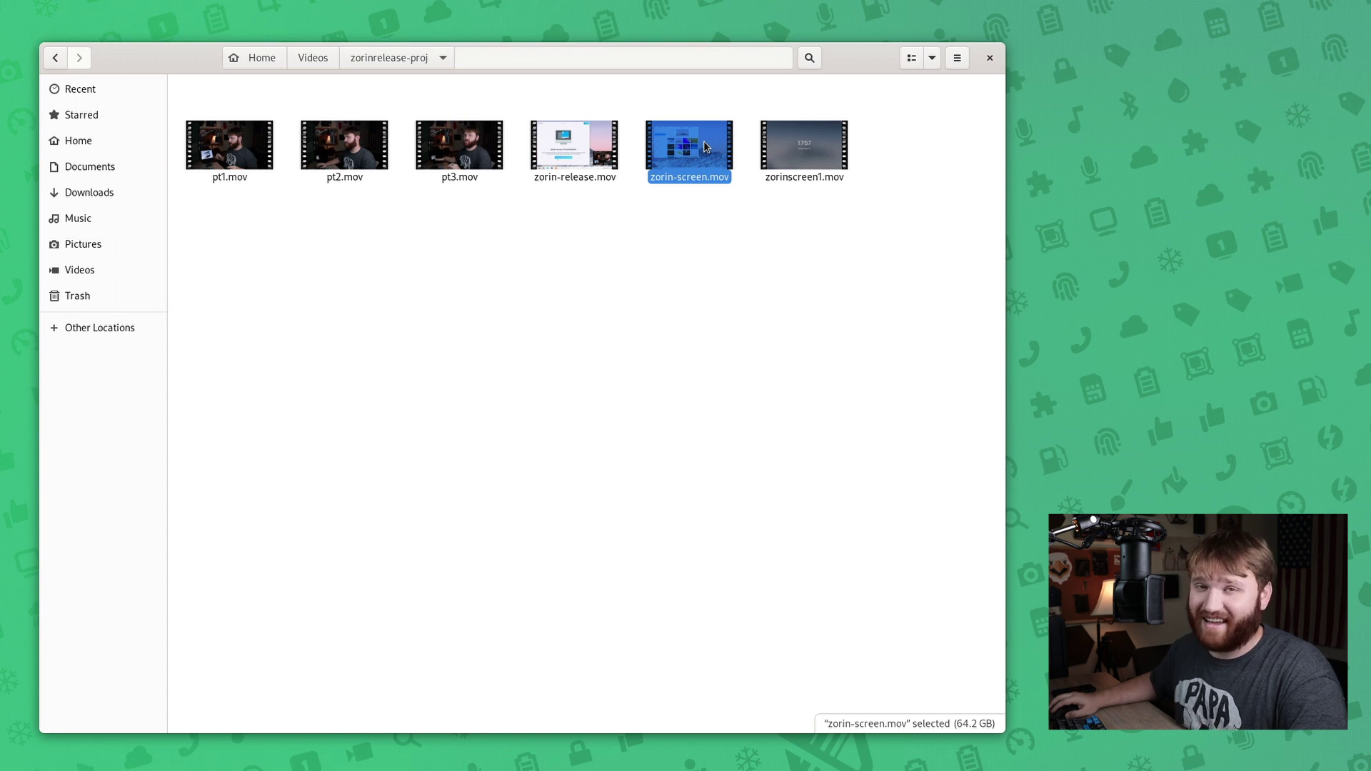
pyautogui.click(676, 228)
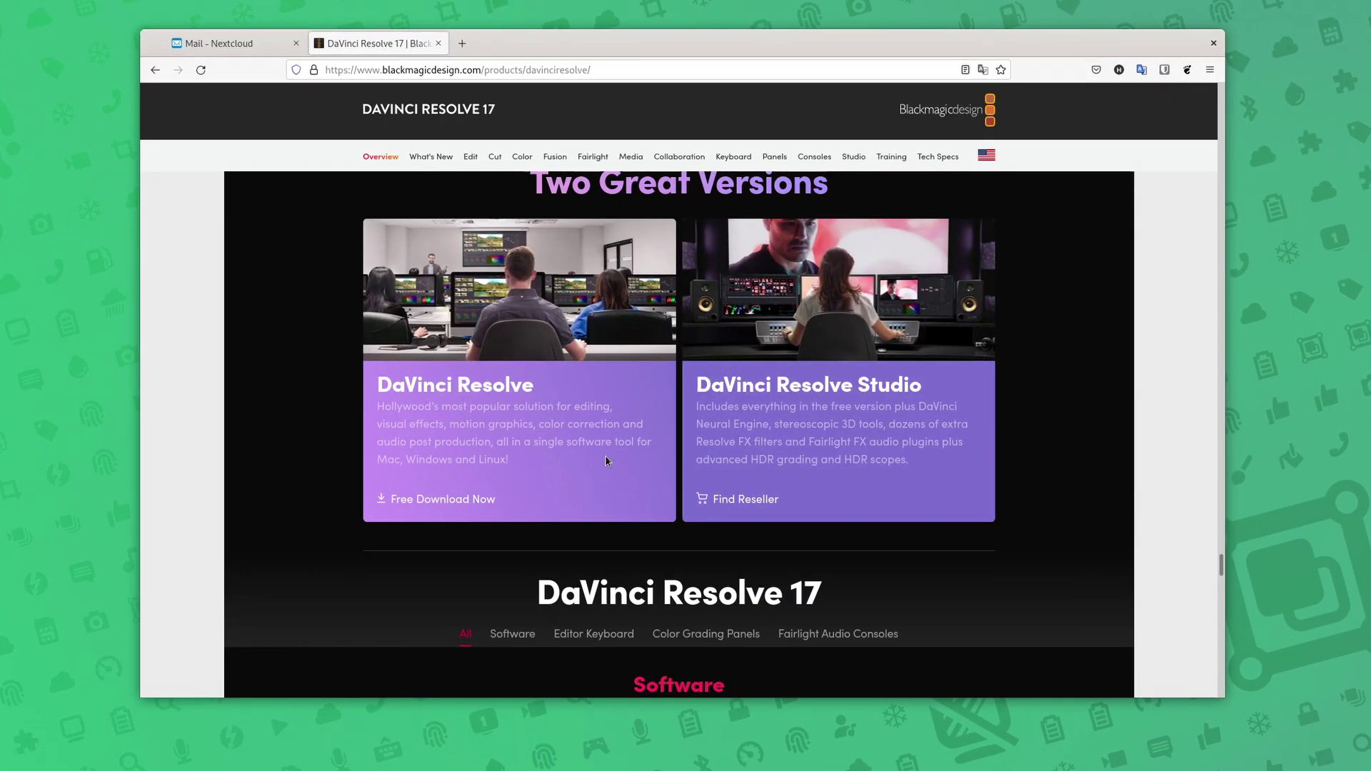
# Scroll to the Software cards and highlight the DaVinci Resolve Studio 17 title and its $295 price.
pyautogui.scroll(-5, 605, 460)
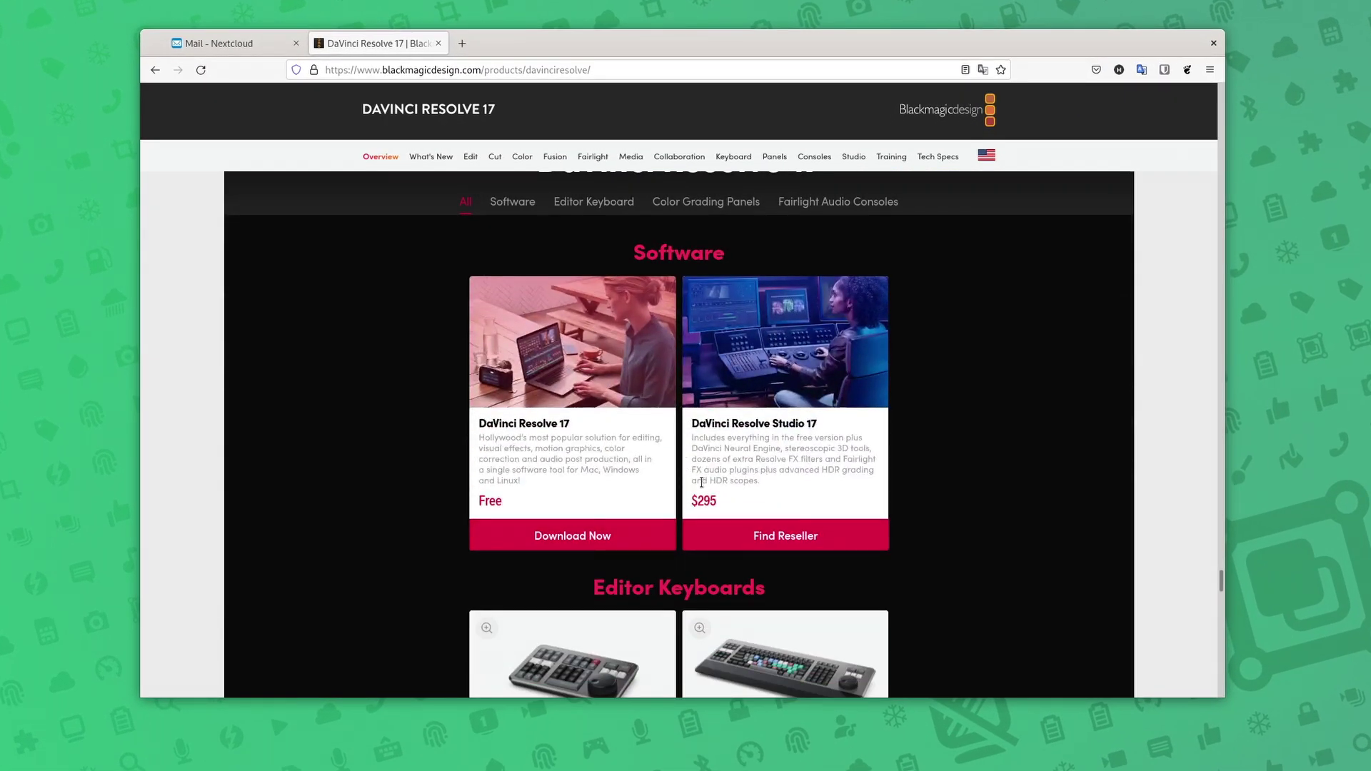
pyautogui.moveTo(696, 427); pyautogui.dragTo(820, 428)
pyautogui.click(818, 431)
pyautogui.moveTo(722, 504); pyautogui.dragTo(688, 502)
pyautogui.click(684, 509)
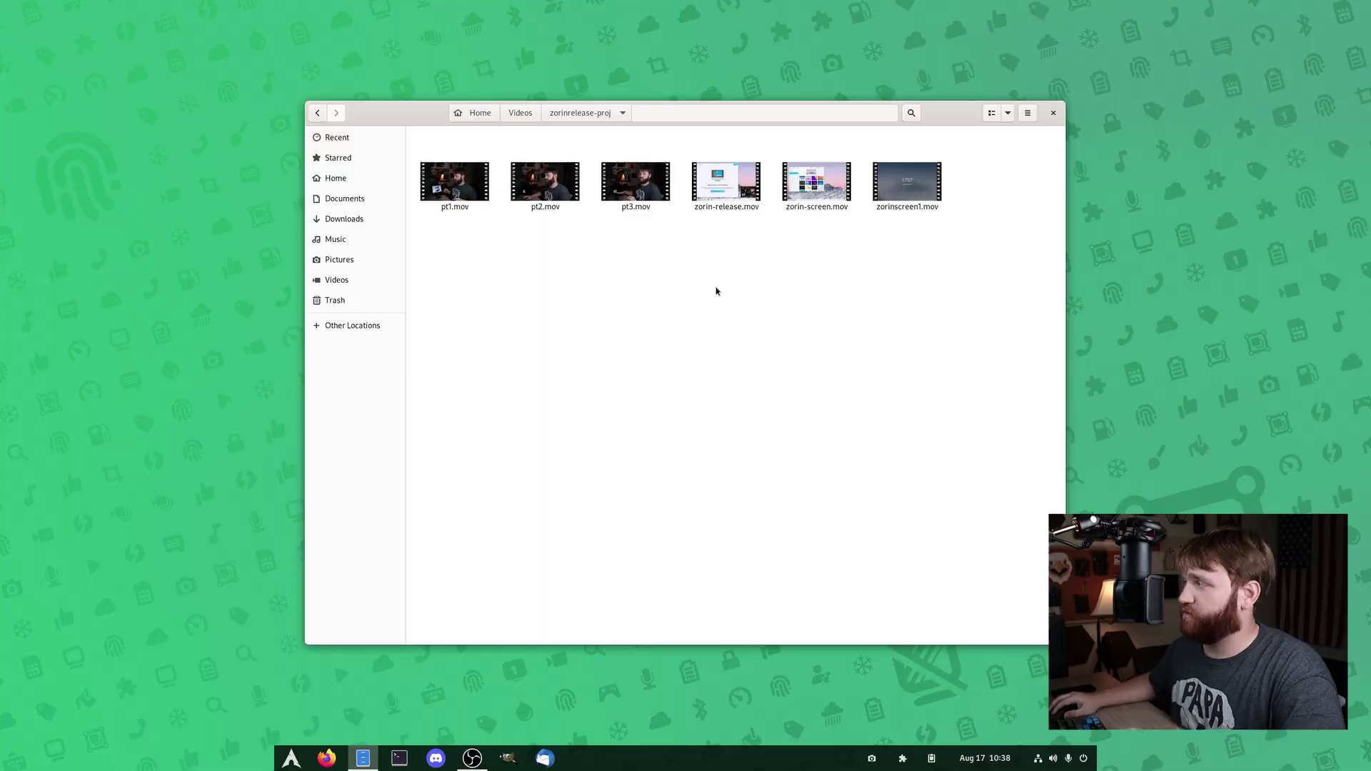
# Close the GNOME Files window.
pyautogui.click(1054, 114)
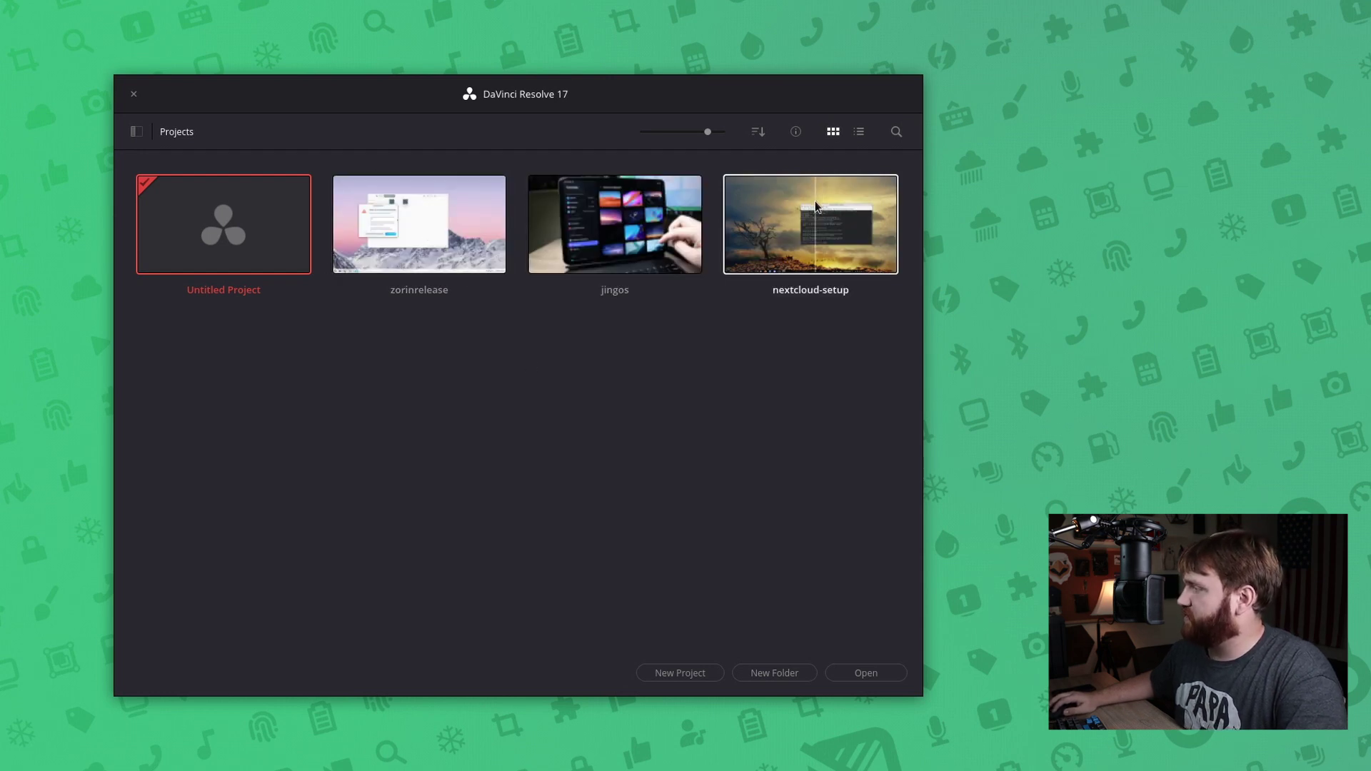
# Load the nextcloud-setup project and zoom its timeline out to show more clips.
pyautogui.doubleClick(818, 233)
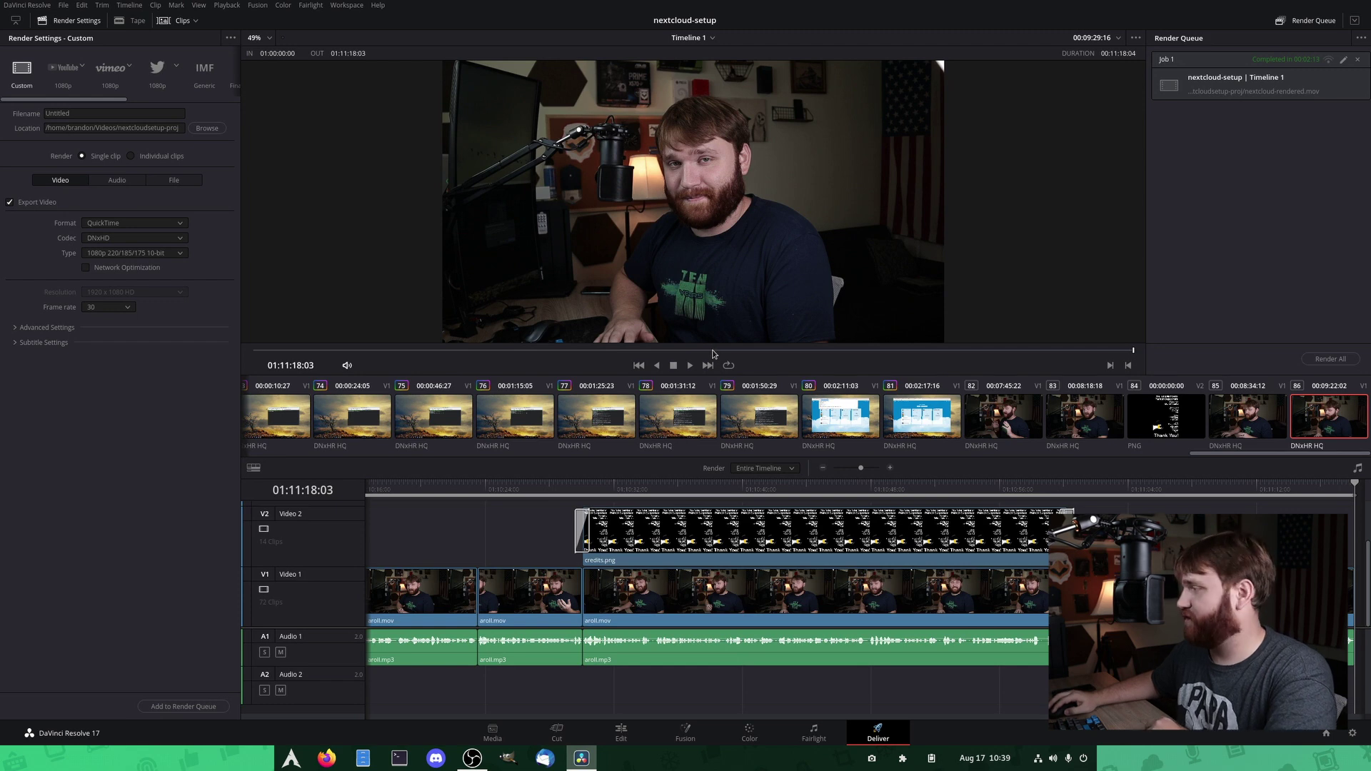
pyautogui.moveTo(862, 471); pyautogui.dragTo(516, 495)
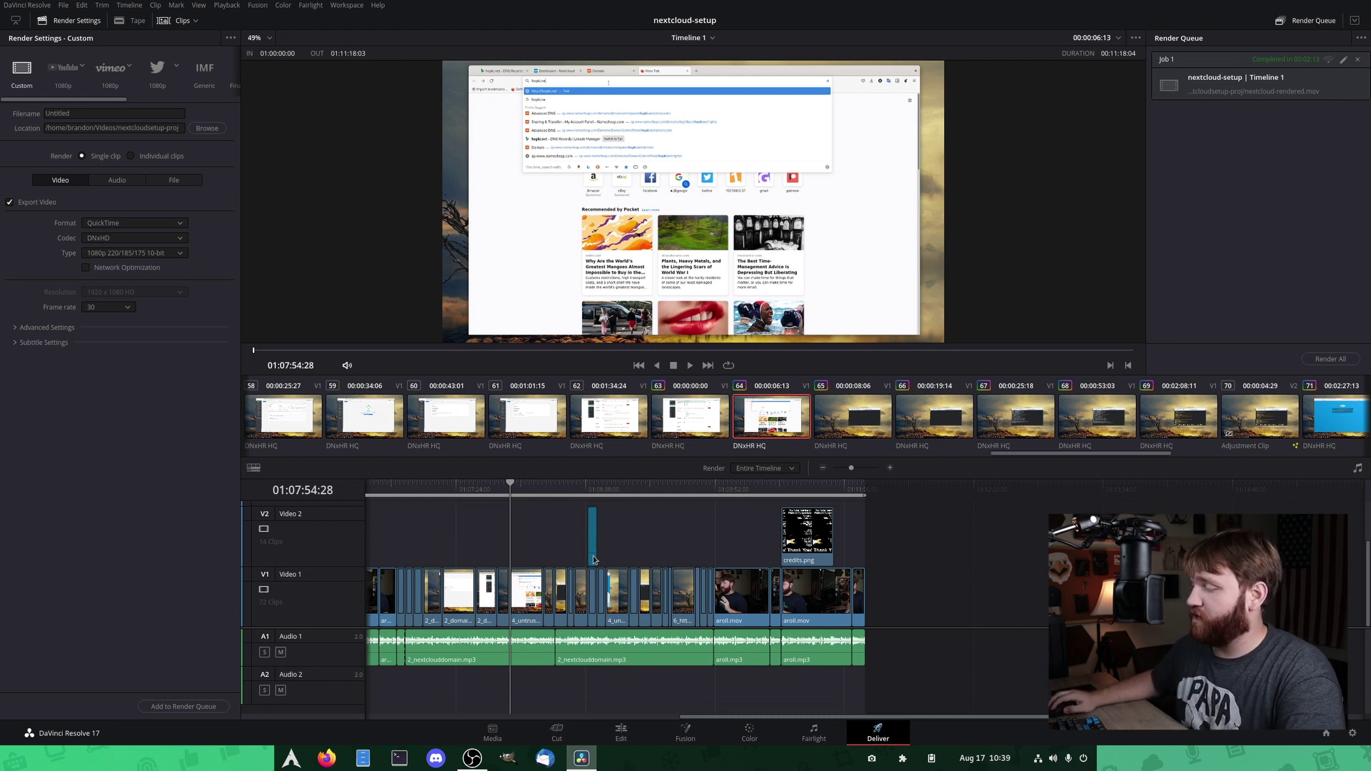
# Move from the Media page to the Cut page and scrub Timeline 1 back to the talking-head clip.
pyautogui.click(505, 741)
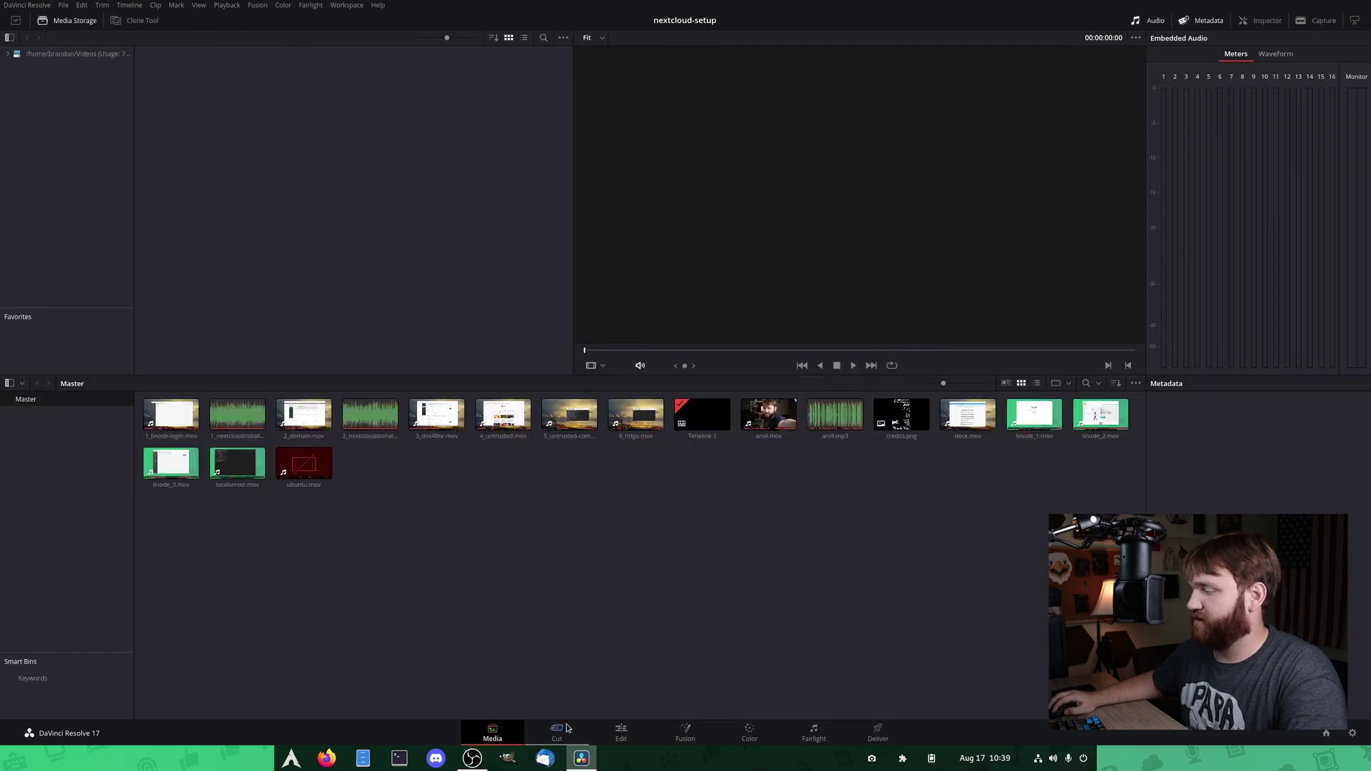
pyautogui.click(568, 731)
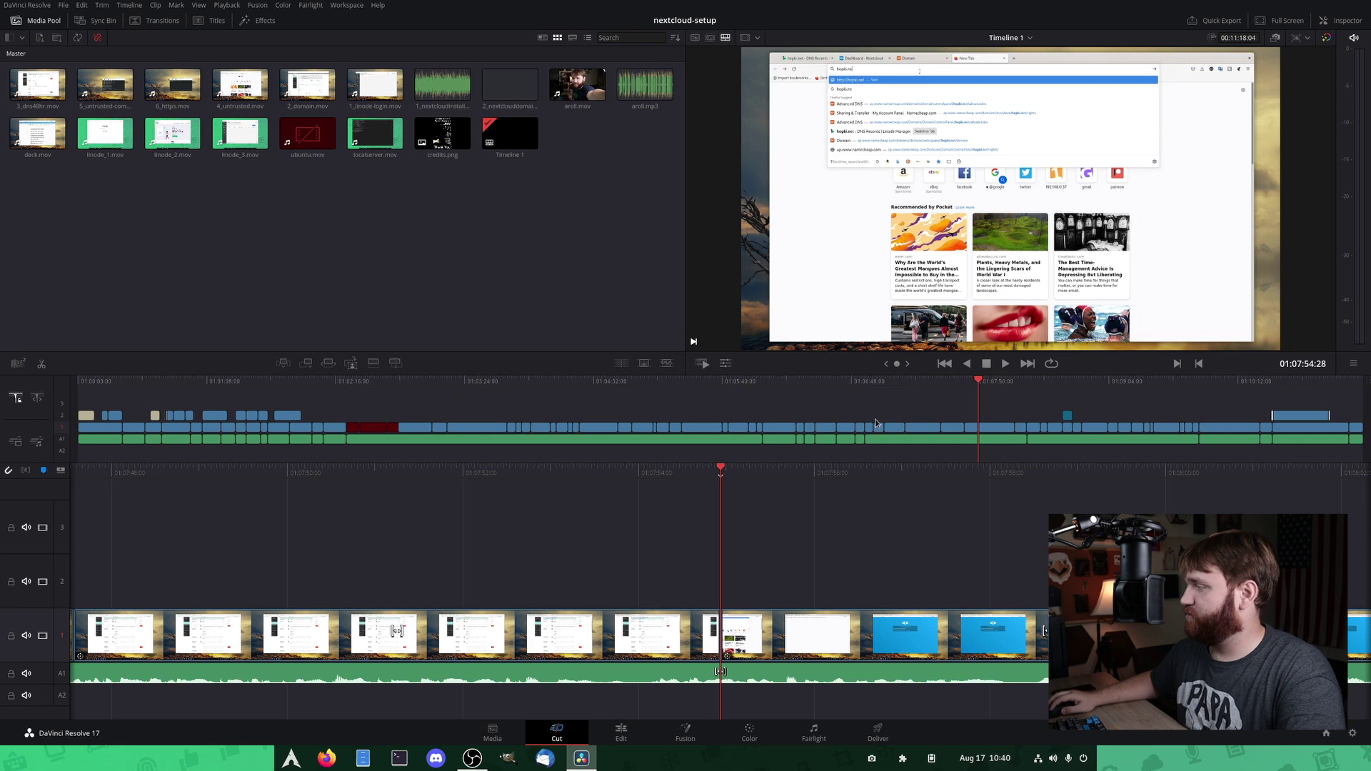
pyautogui.moveTo(955, 387); pyautogui.dragTo(833, 393)
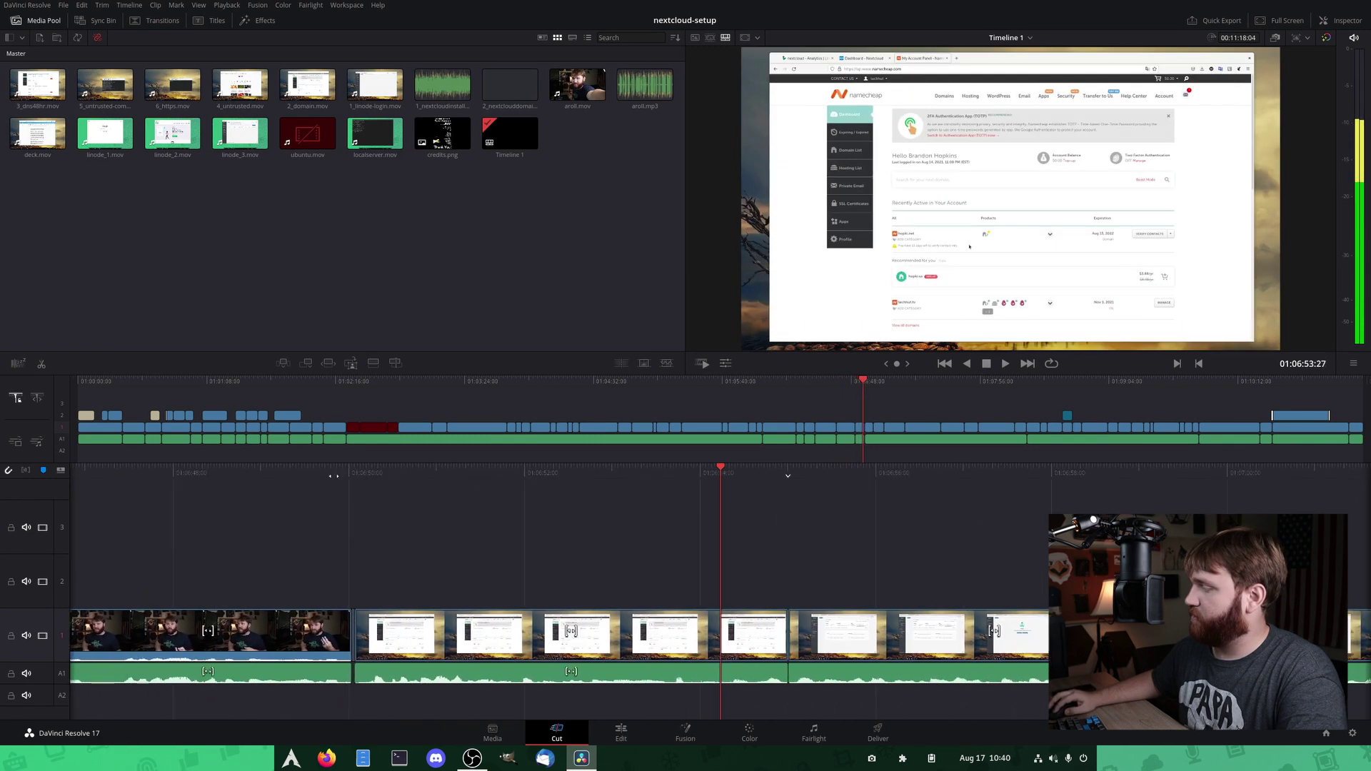
pyautogui.click(856, 440)
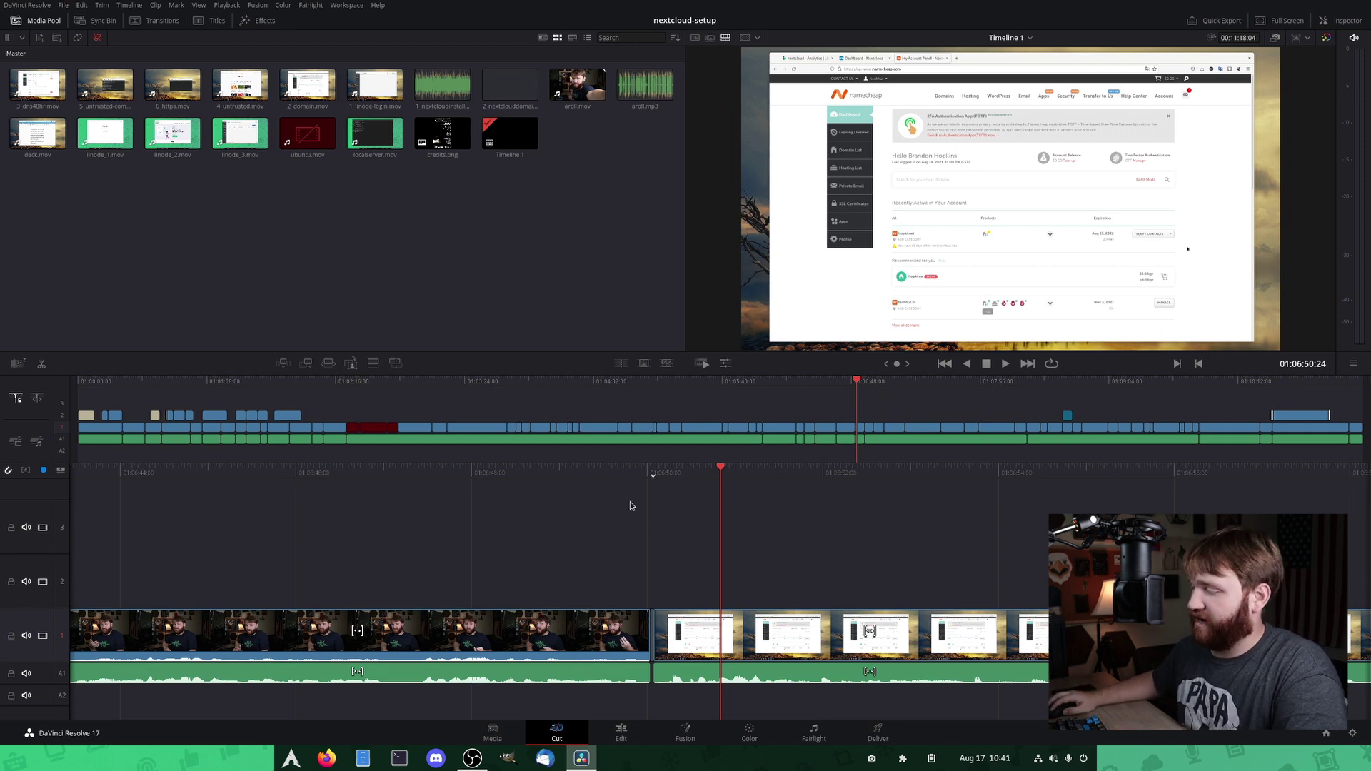
# On the Edit page, scrub past 01:08:16 and play the ending credits.
pyautogui.click(616, 734)
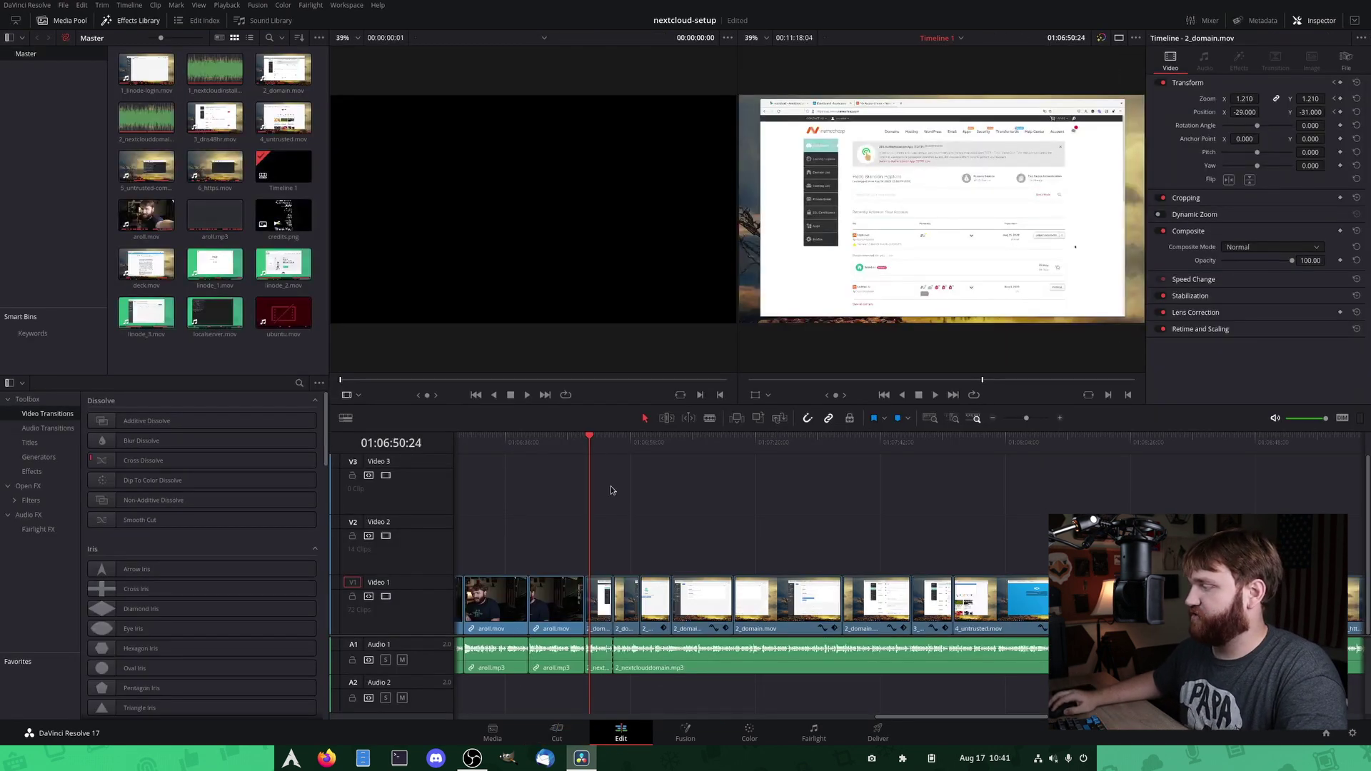
pyautogui.moveTo(589, 438); pyautogui.dragTo(921, 438)
pyautogui.moveTo(862, 474); pyautogui.dragTo(1074, 486)
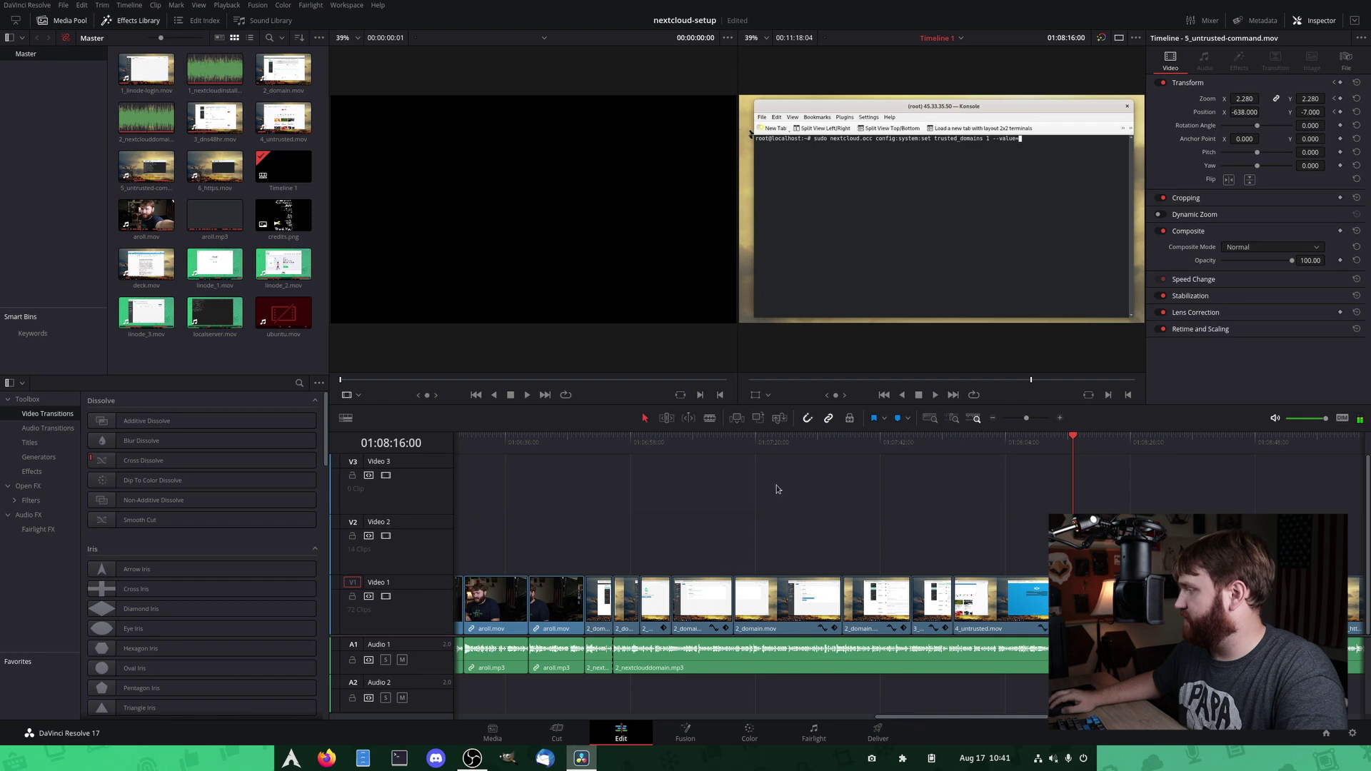
pyautogui.moveTo(1026, 421); pyautogui.dragTo(1020, 425)
pyautogui.click(945, 442)
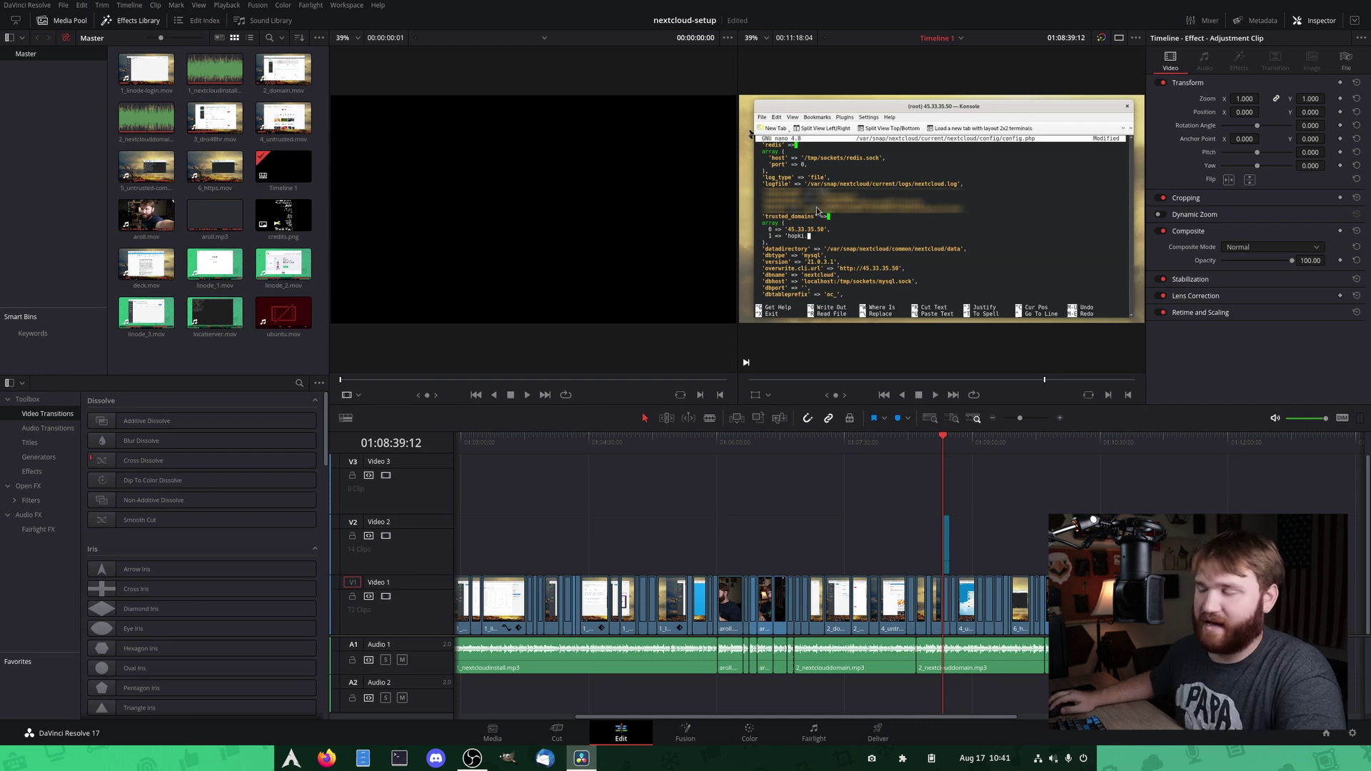
pyautogui.click(1096, 444)
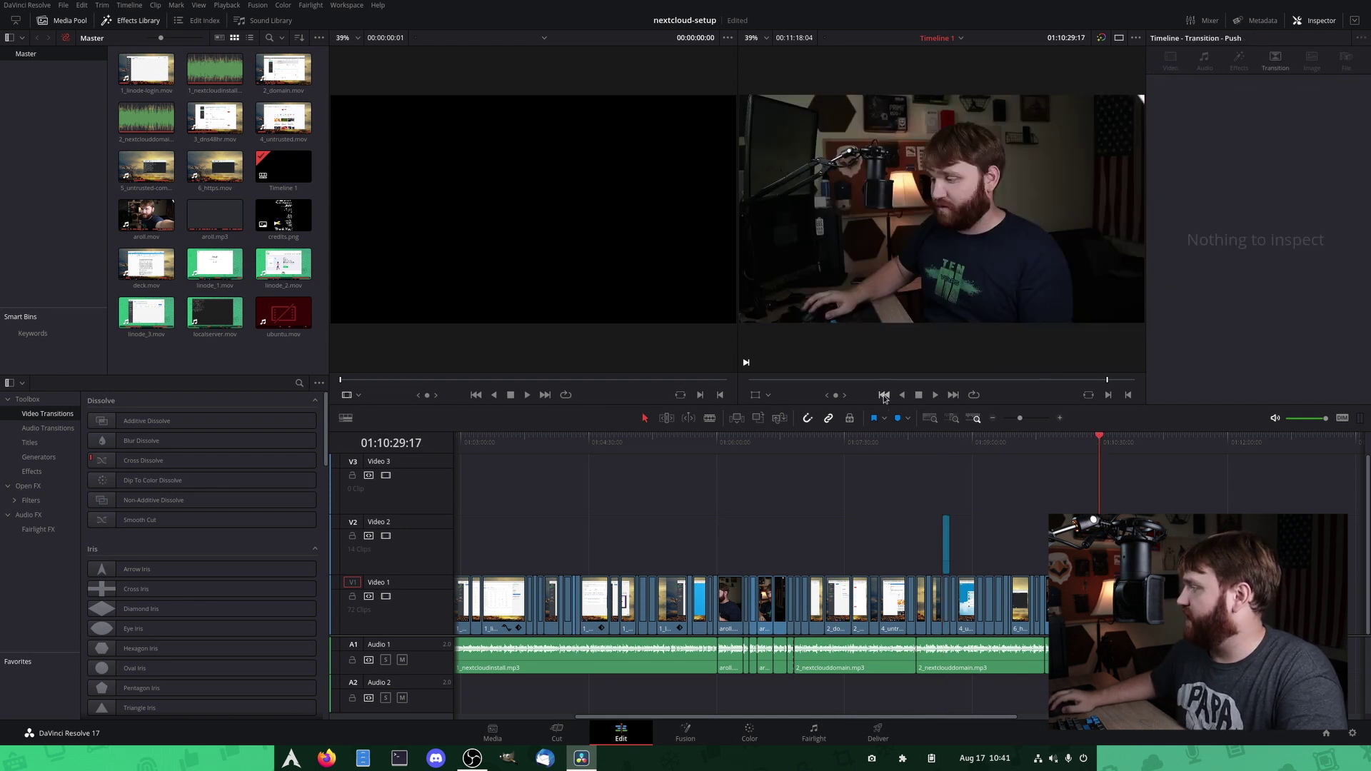
pyautogui.click(937, 397)
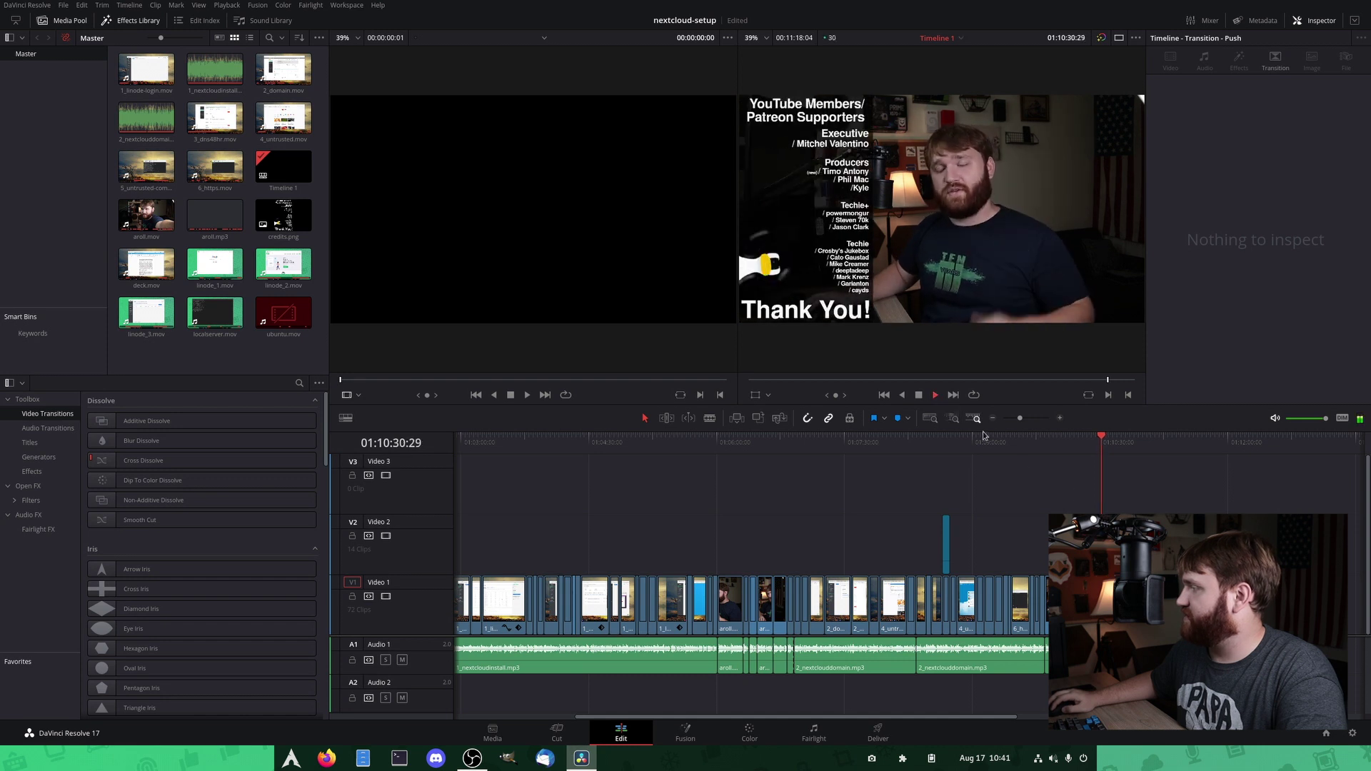
pyautogui.click(921, 399)
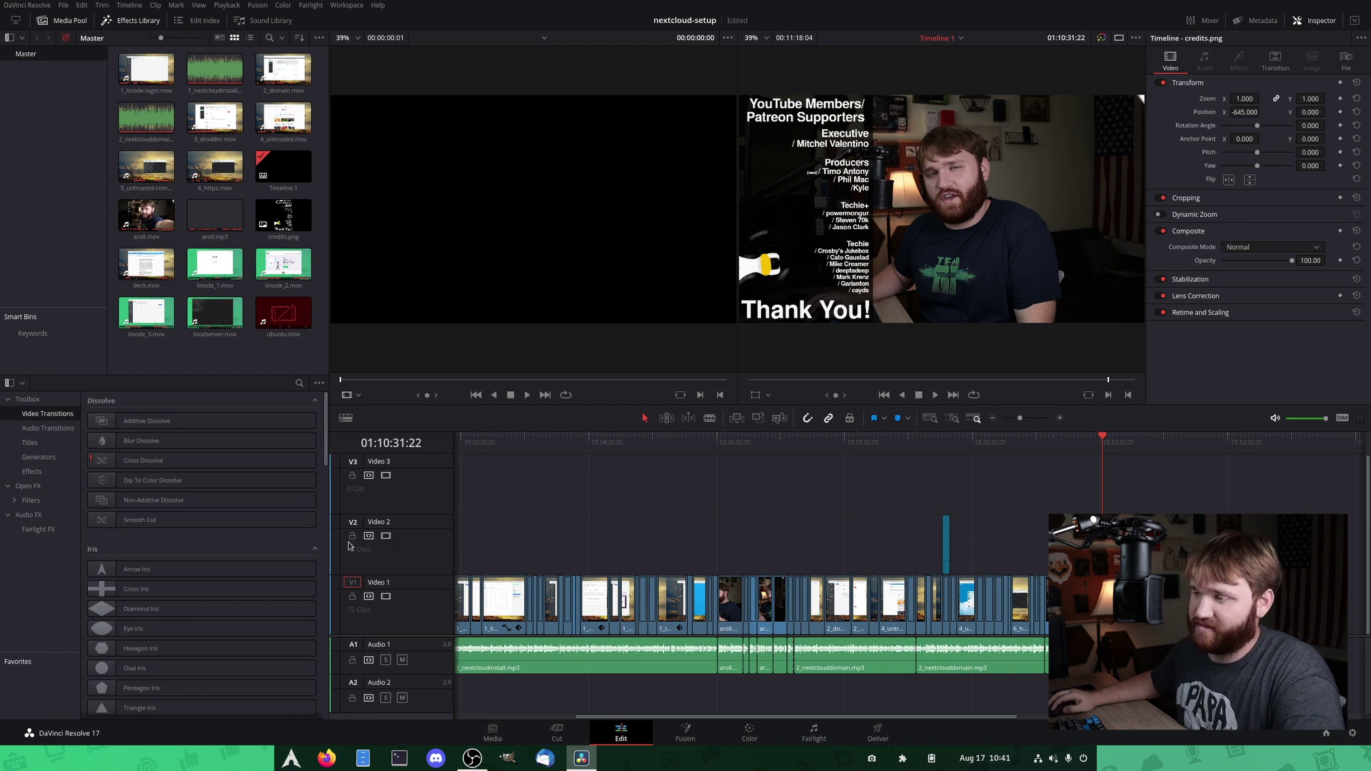
# Return to the timeline start, play the Nextcloud Install Guide title, and list the available Titles.
pyautogui.click(162, 503)
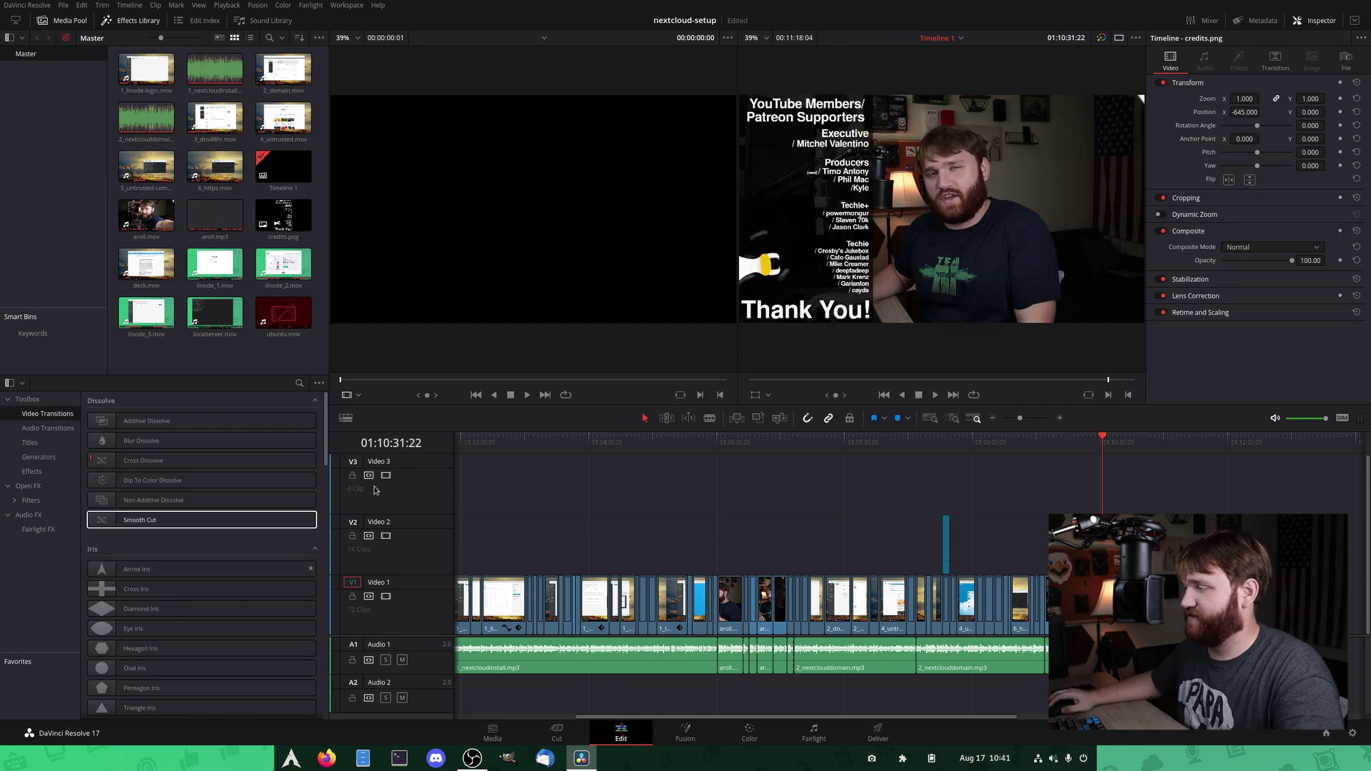
pyautogui.click(718, 442)
pyautogui.press('Home')
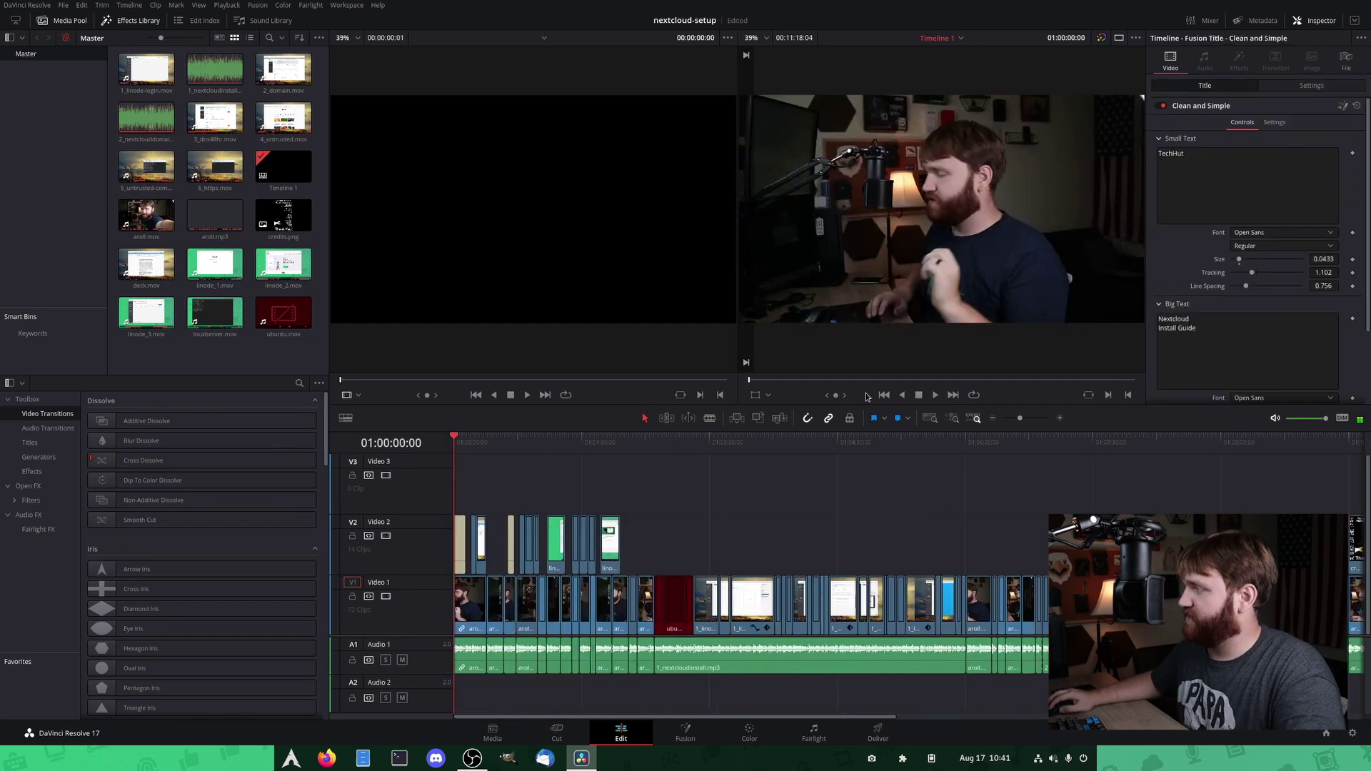
pyautogui.click(934, 395)
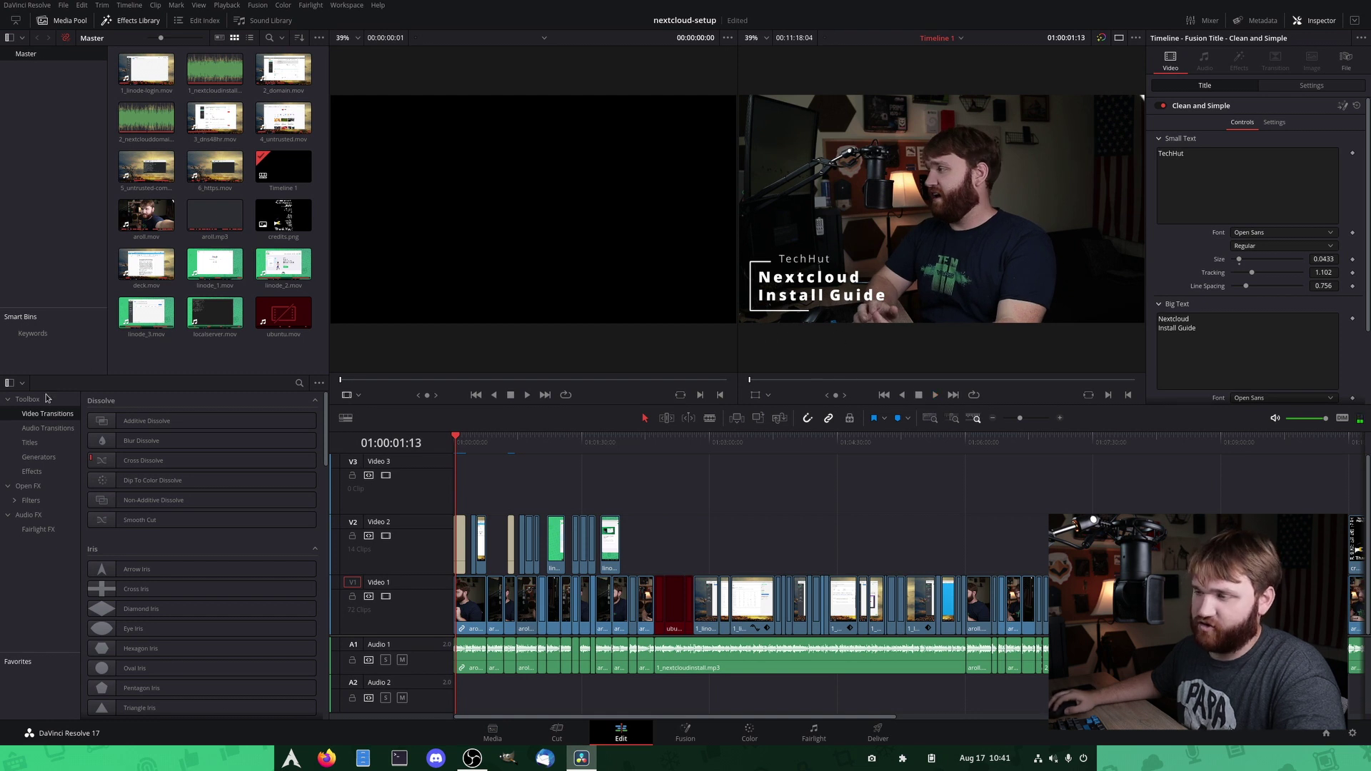
pyautogui.click(42, 444)
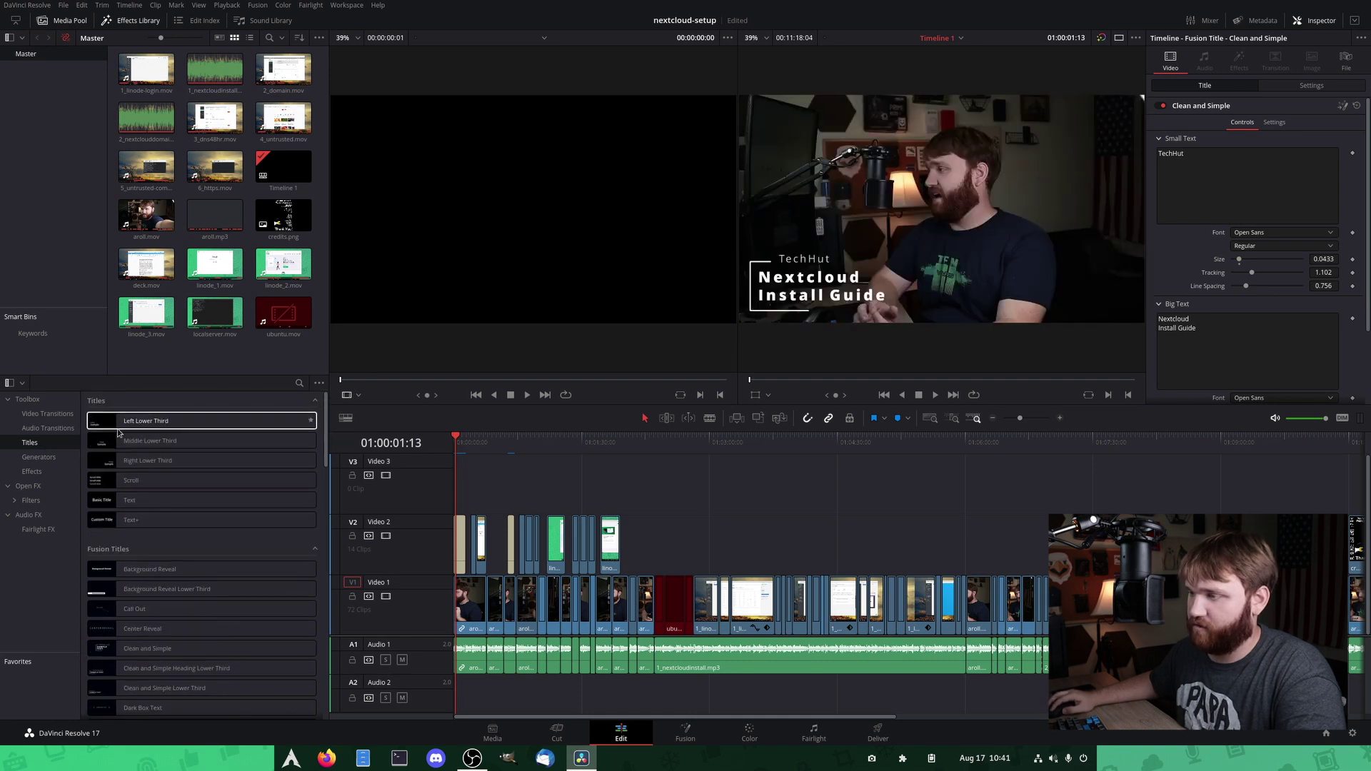
# Place a Clean and Simple title on Video 2 above the intro clip and select it to edit.
pyautogui.scroll(-3, 125, 501)
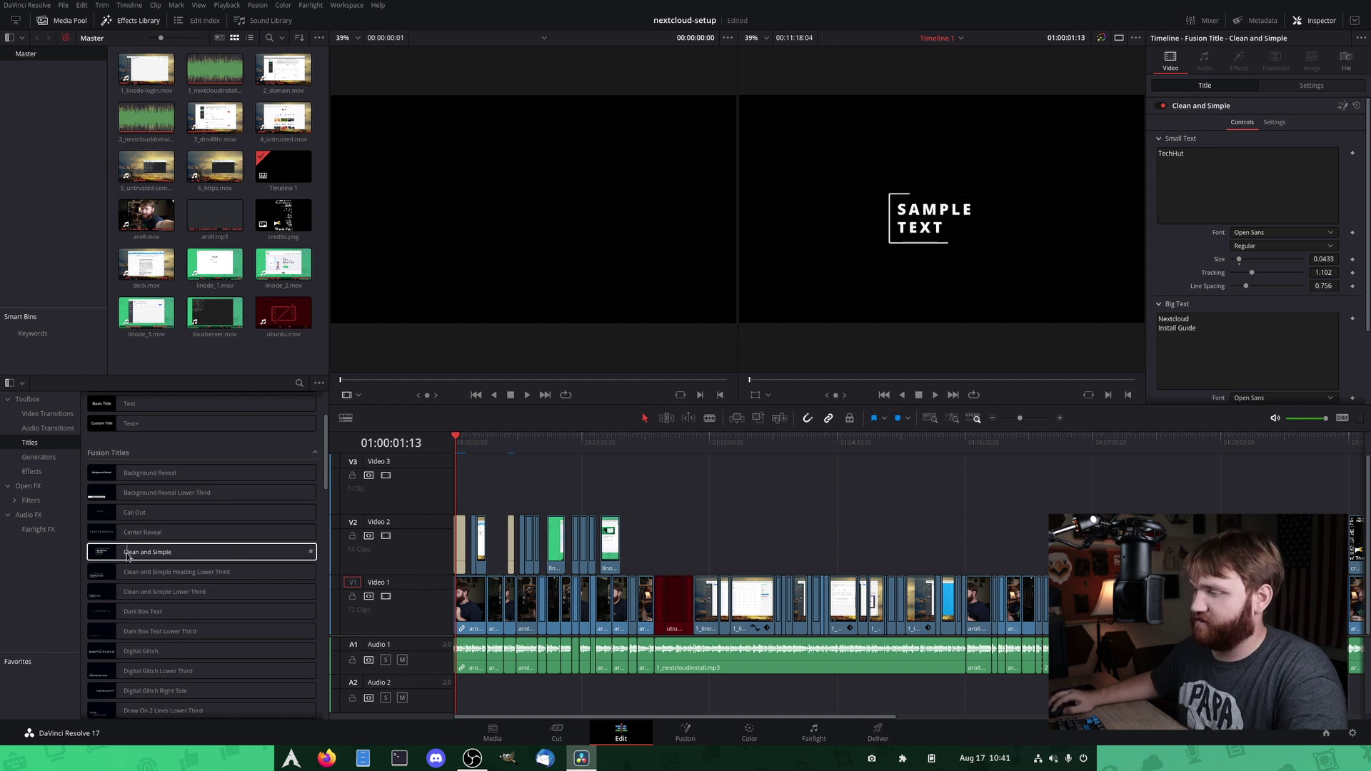
pyautogui.moveTo(129, 552); pyautogui.dragTo(720, 543)
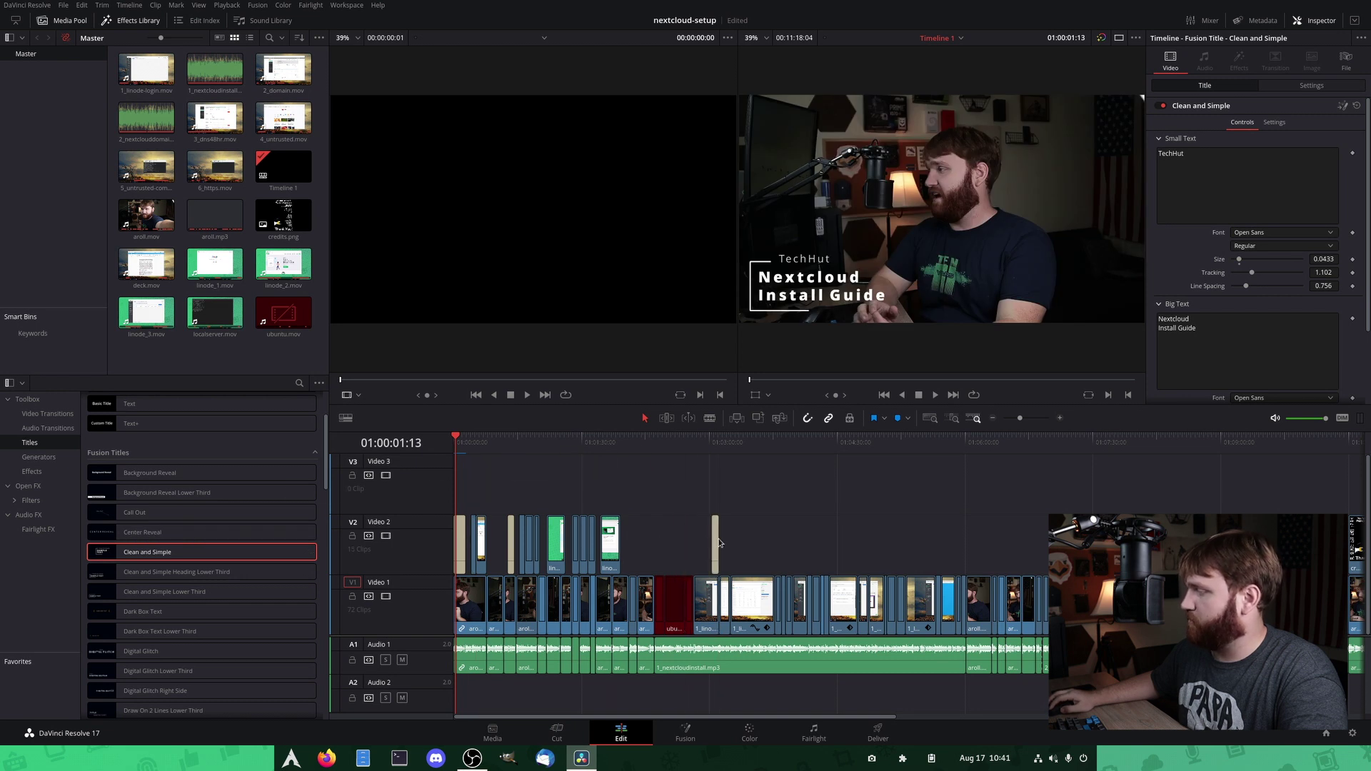
pyautogui.click(717, 543)
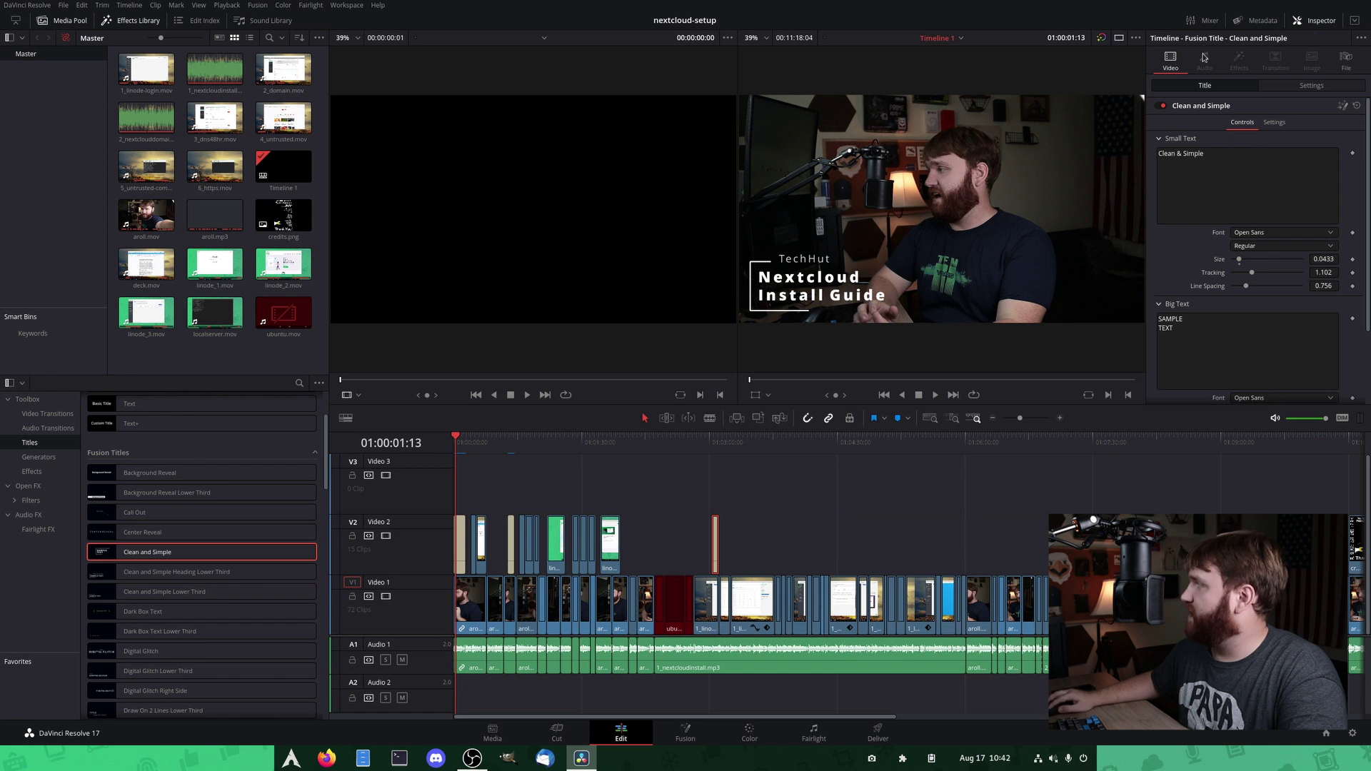
pyautogui.click(1307, 87)
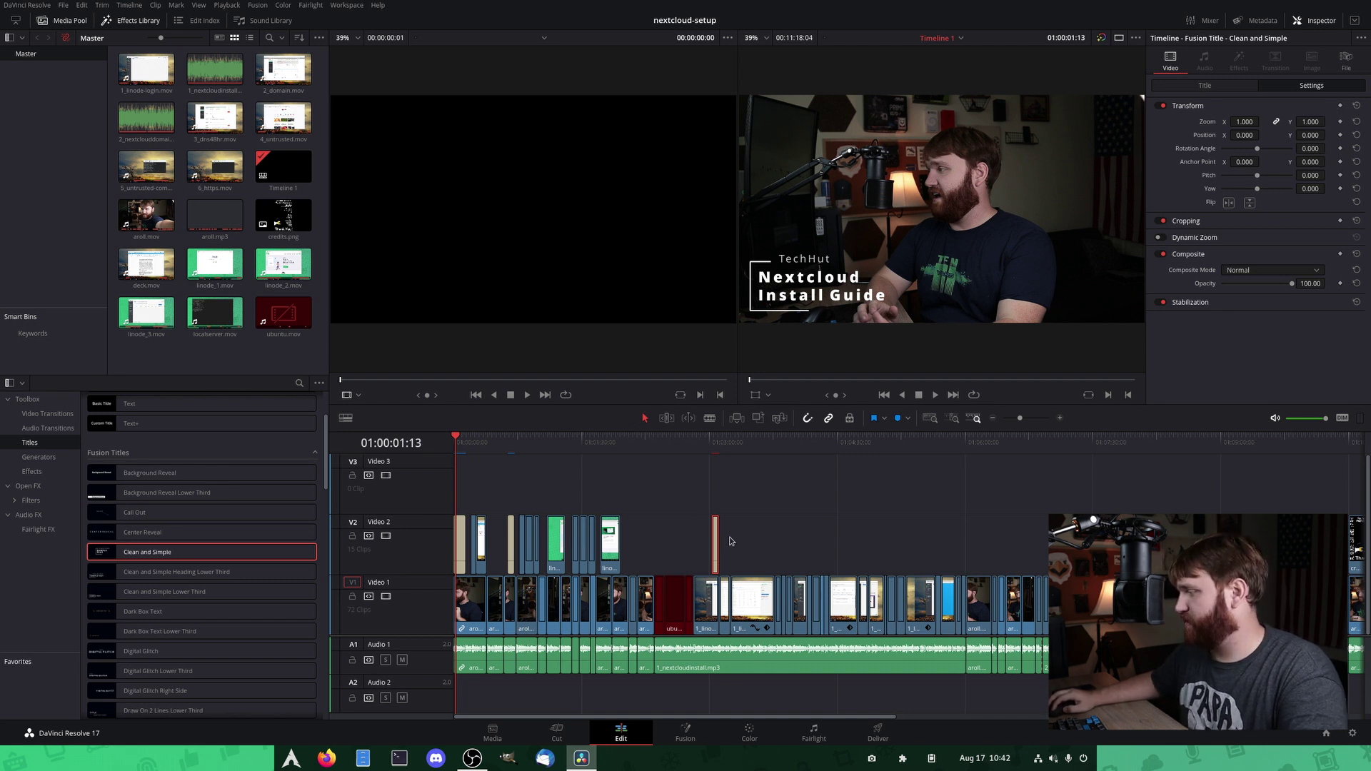
# Jump to the Linode plan section and select 1_linode-login.mov at the zoom's starting point.
pyautogui.click(747, 446)
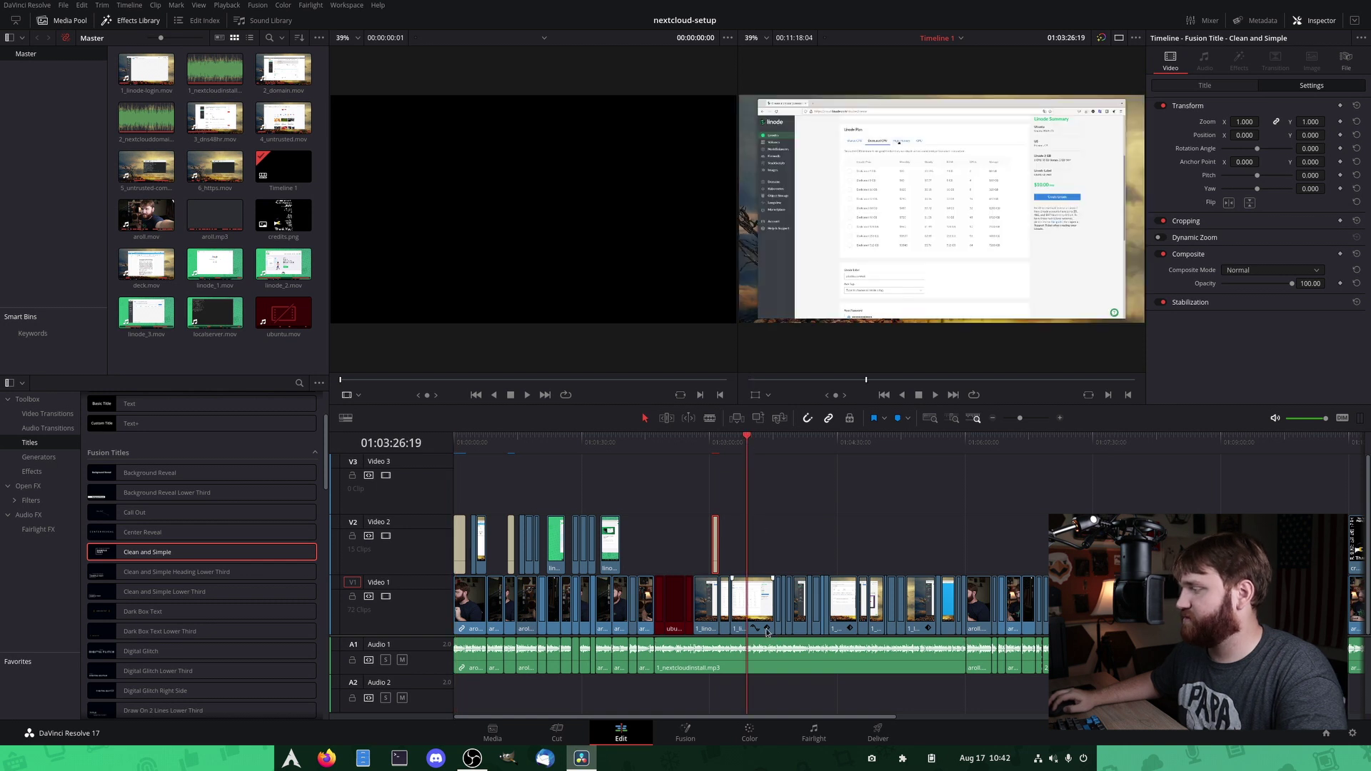
pyautogui.moveTo(774, 632); pyautogui.dragTo(770, 585)
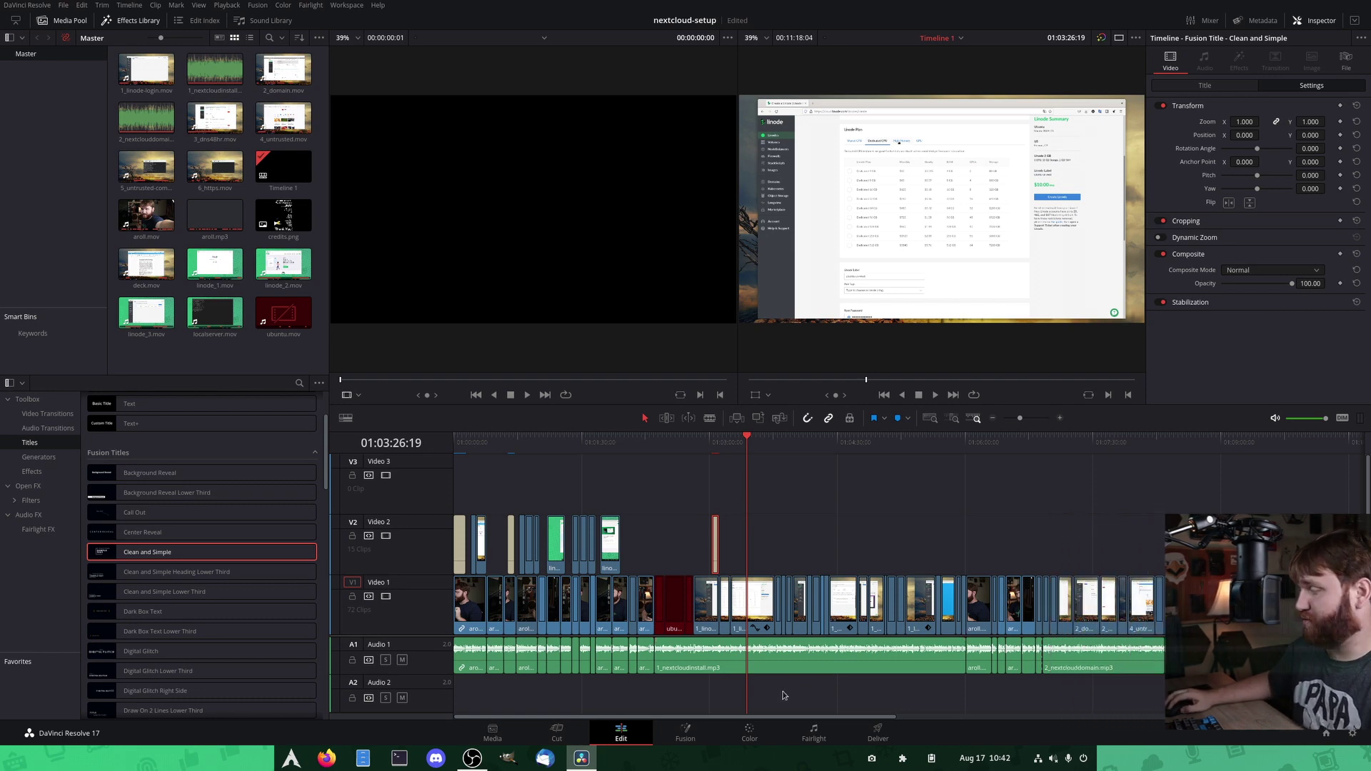
pyautogui.moveTo(1019, 419); pyautogui.dragTo(1030, 419)
pyautogui.click(833, 443)
pyautogui.moveTo(833, 442); pyautogui.dragTo(781, 457)
pyautogui.click(783, 607)
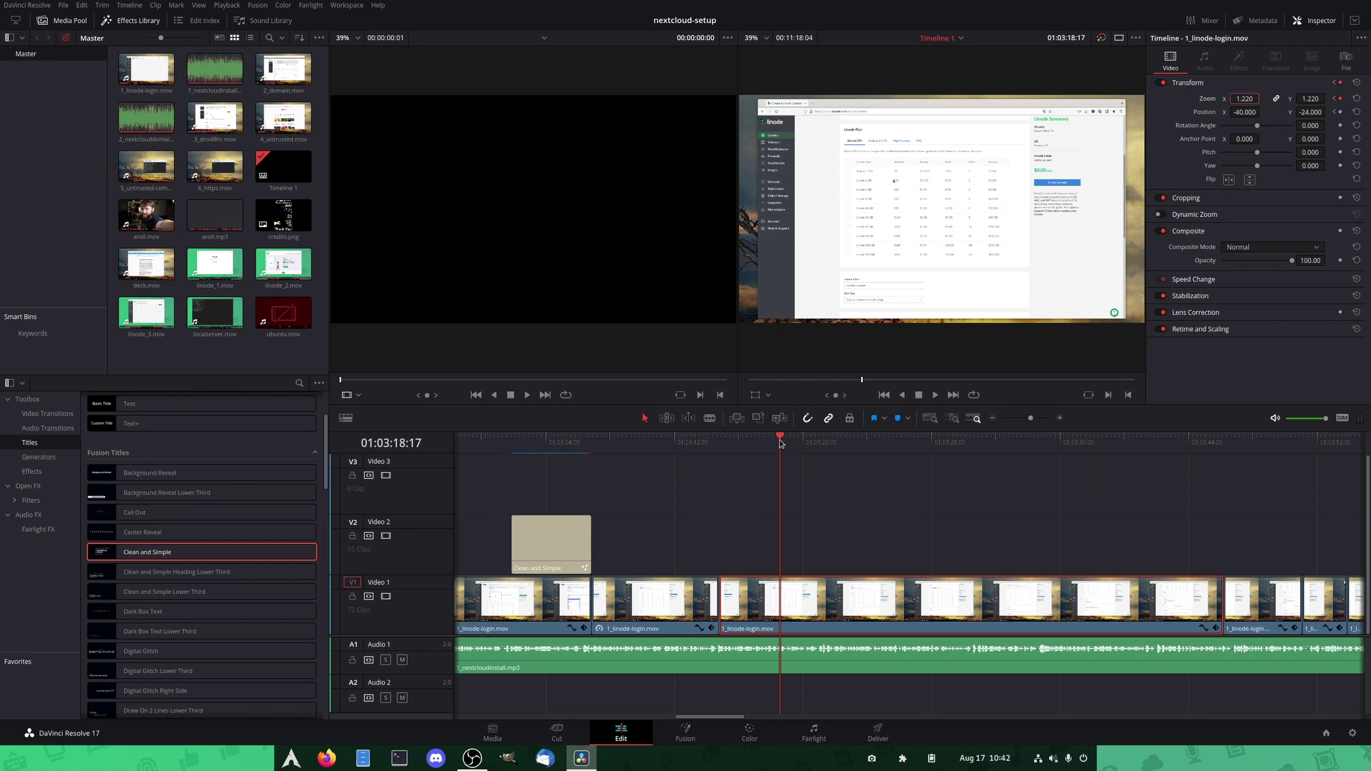
# Set the clip's Zoom to 1.760 further along, preview the ramp, and show the Zoom Y curve.
pyautogui.press('space')
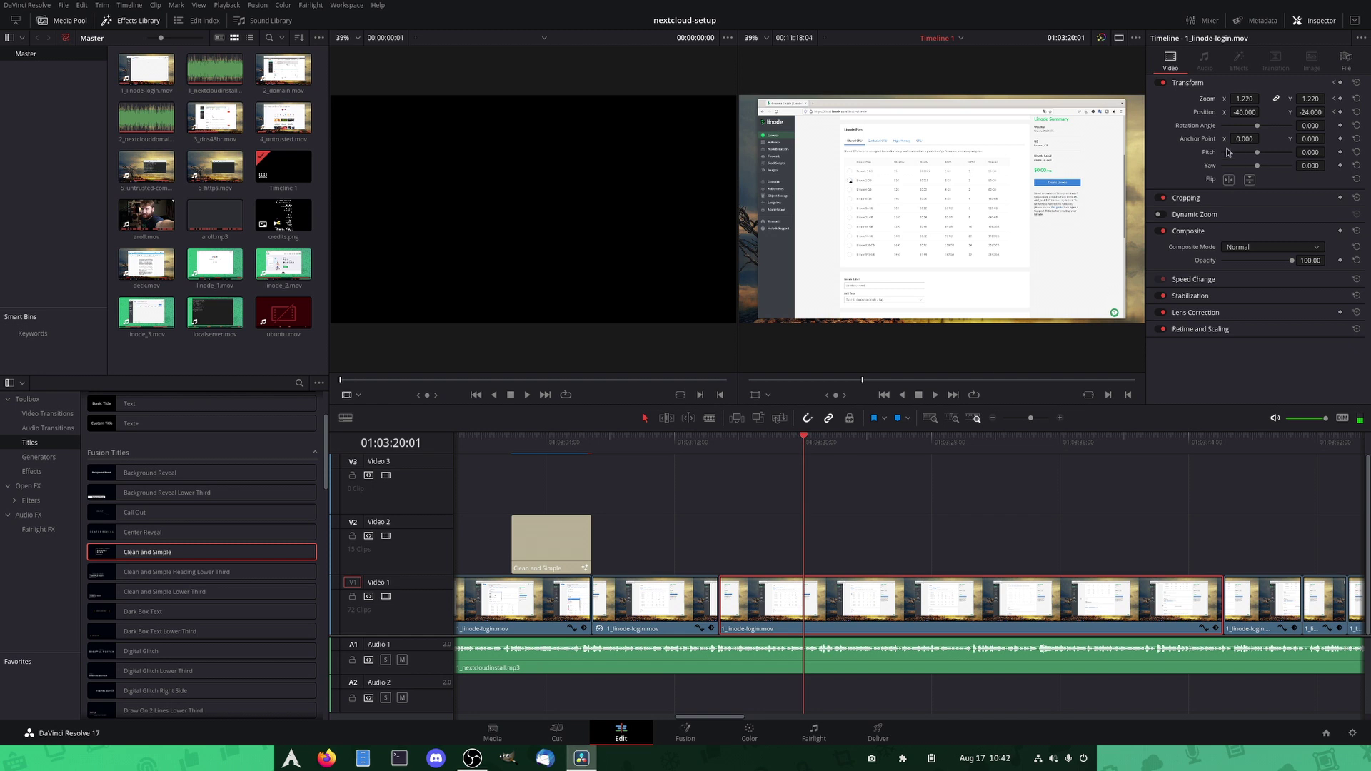
pyautogui.moveTo(1245, 98); pyautogui.dragTo(1263, 99)
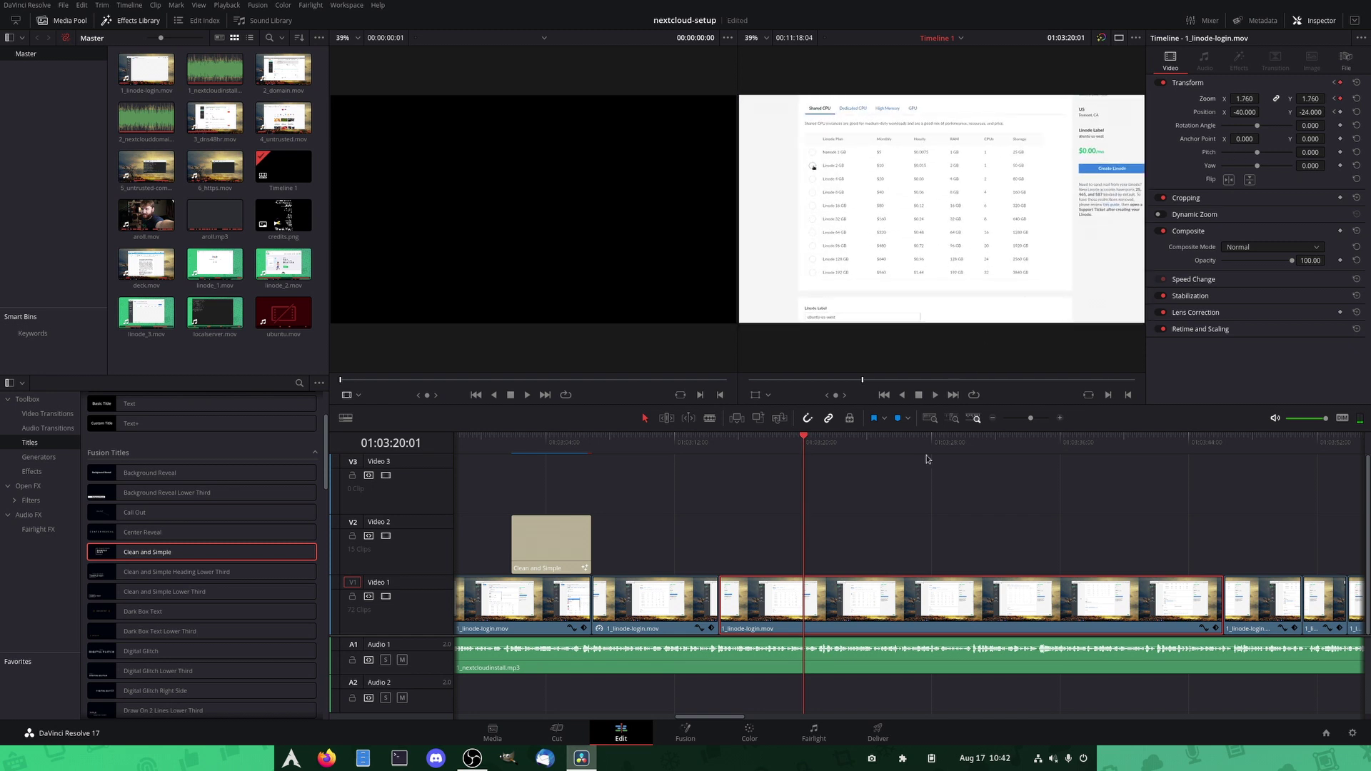
pyautogui.click(756, 437)
pyautogui.click(937, 396)
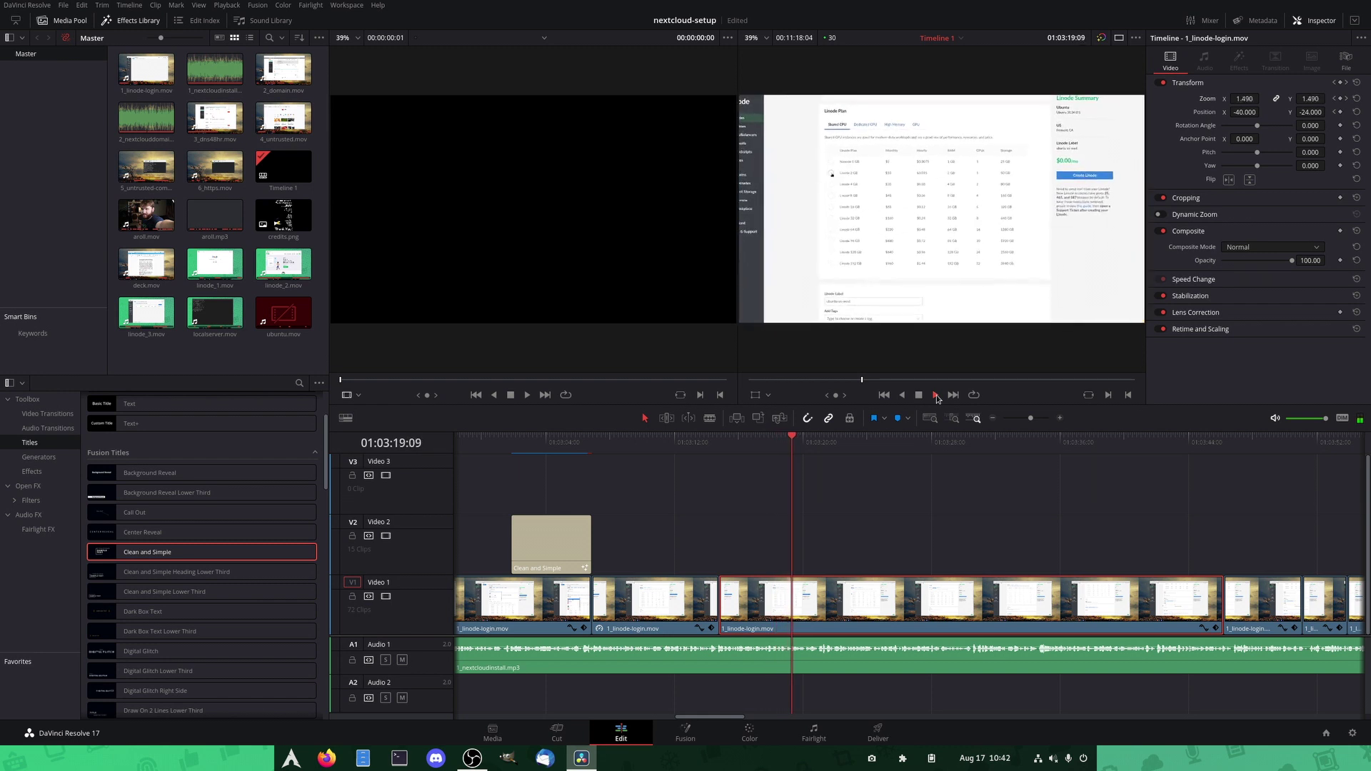
pyautogui.click(919, 396)
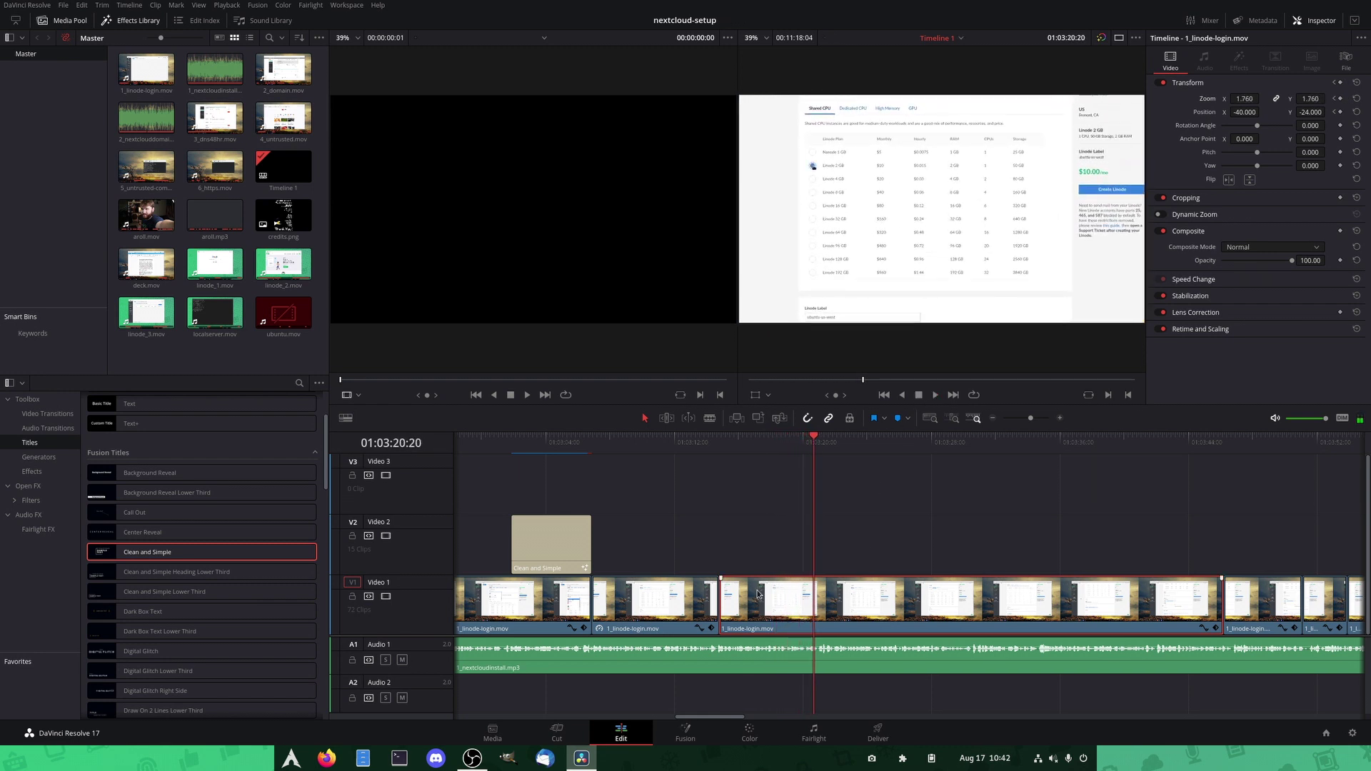
pyautogui.click(1216, 629)
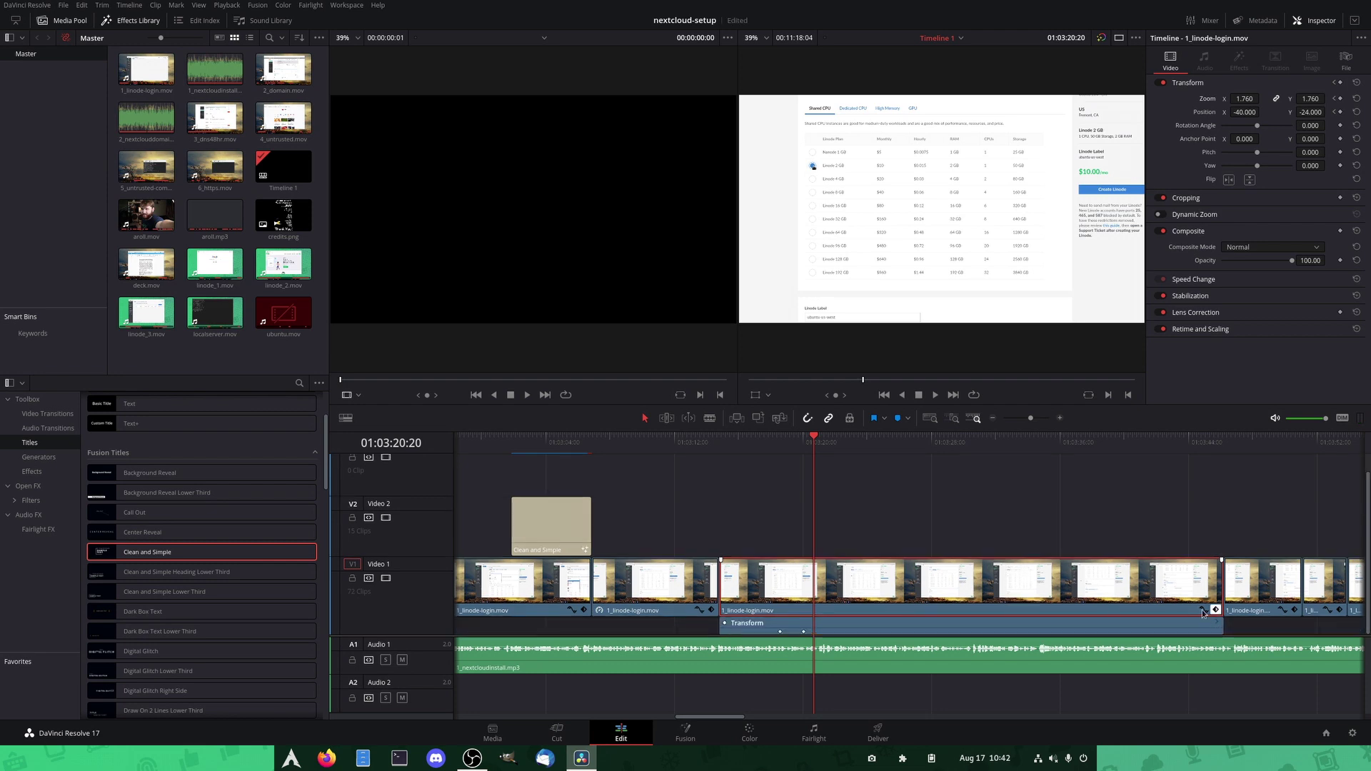
pyautogui.click(1204, 610)
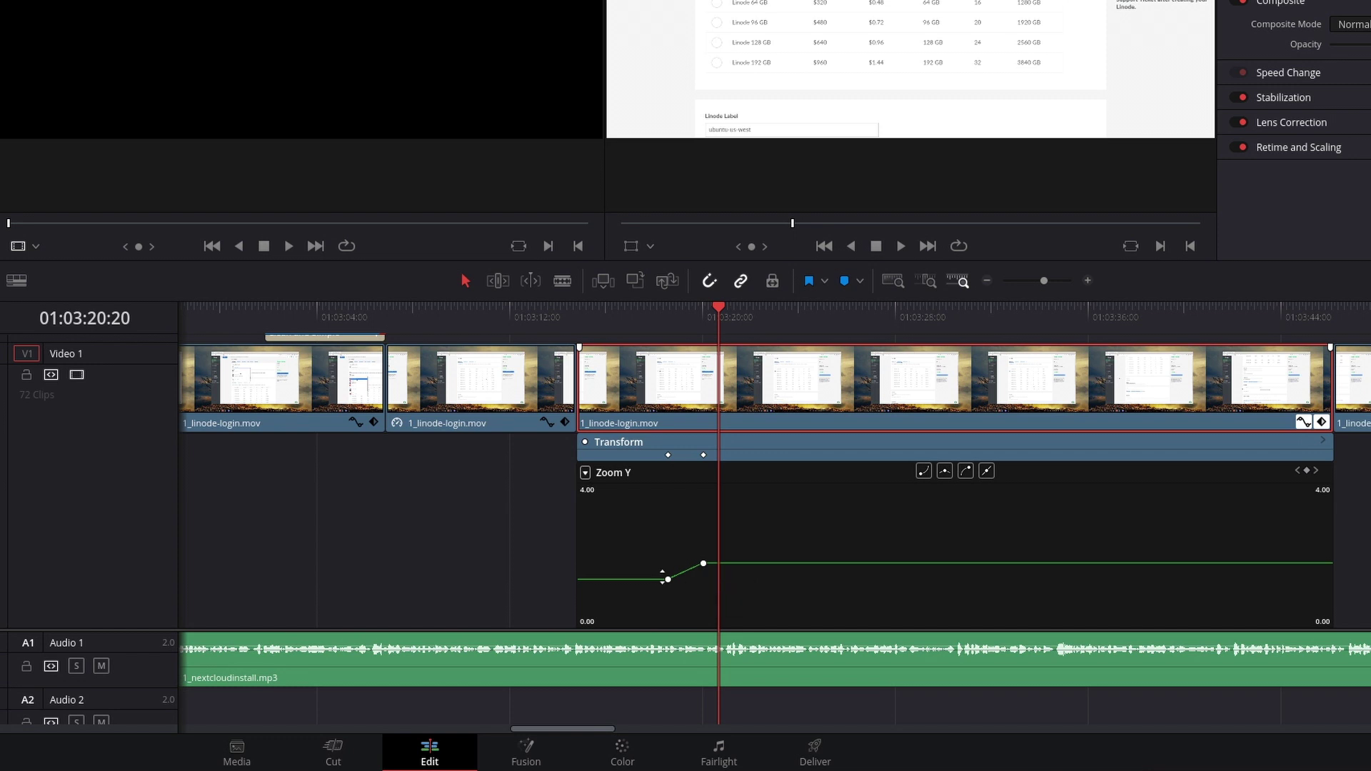
# Ease the ending and starting Zoom Y keyframes into a smooth curve and play back the zoom.
pyautogui.click(704, 563)
pyautogui.click(966, 472)
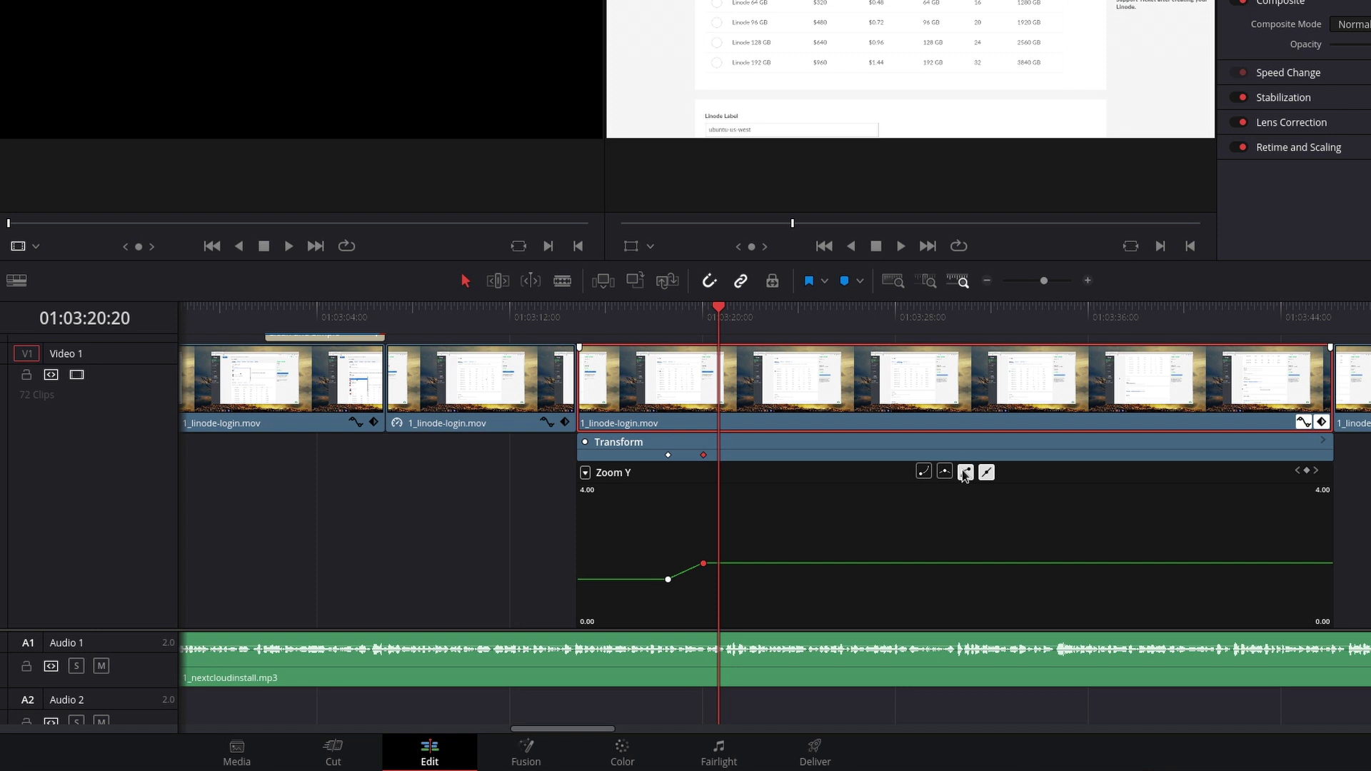
pyautogui.click(669, 579)
pyautogui.click(923, 473)
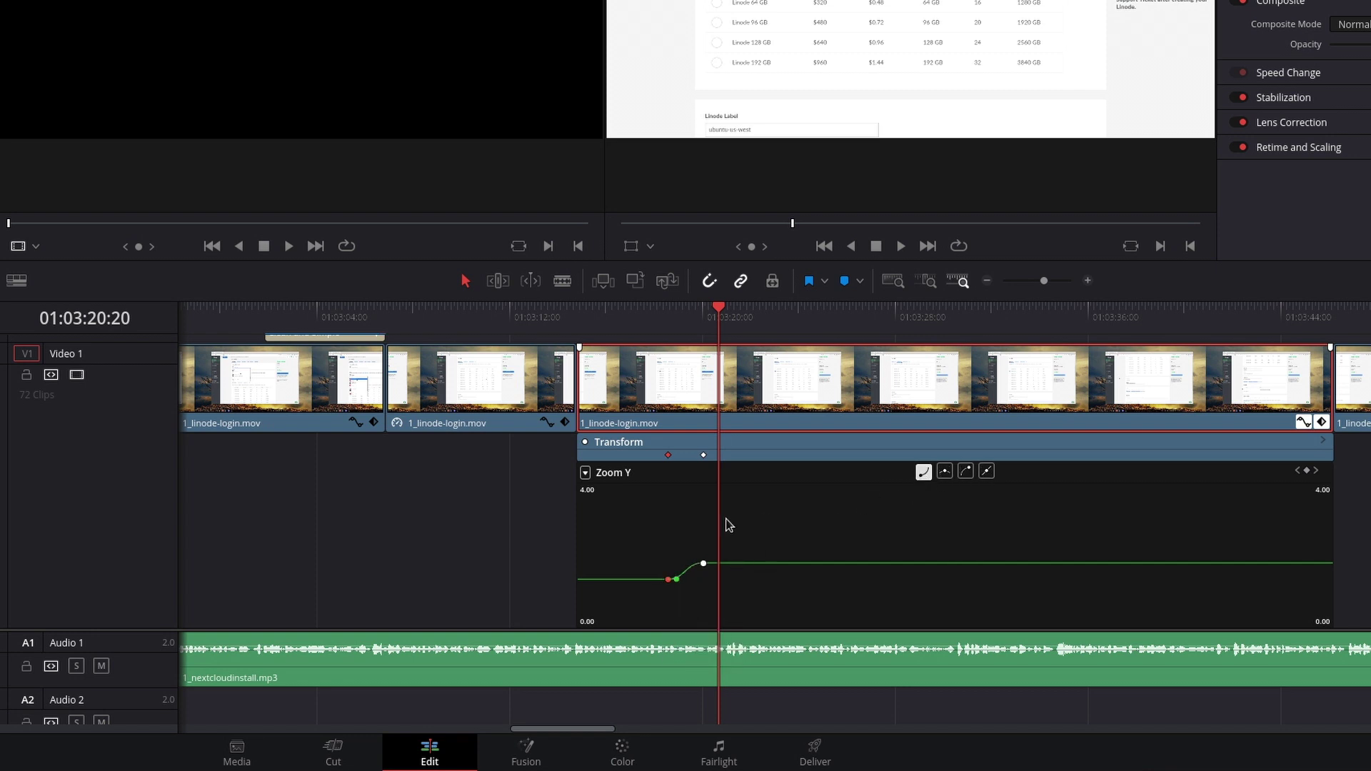
pyautogui.moveTo(723, 313); pyautogui.dragTo(668, 314)
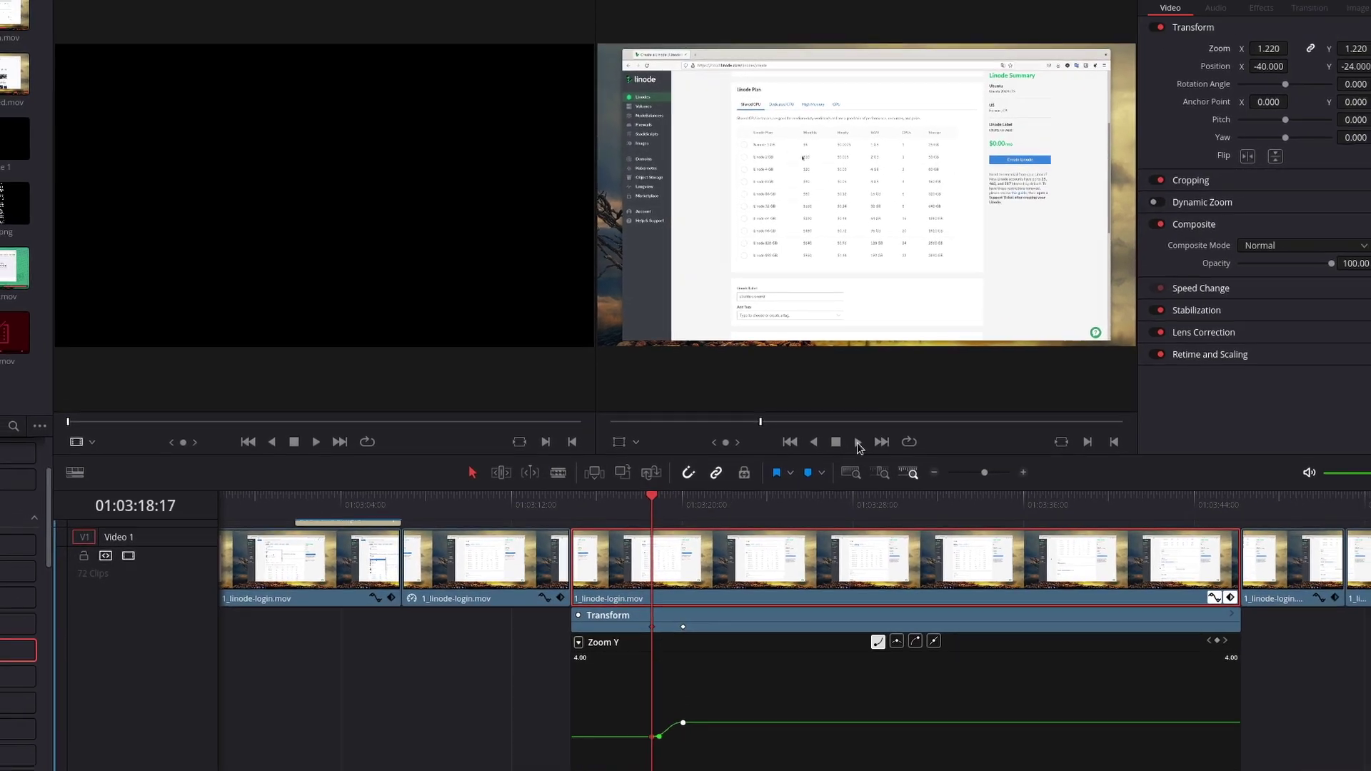
pyautogui.click(887, 308)
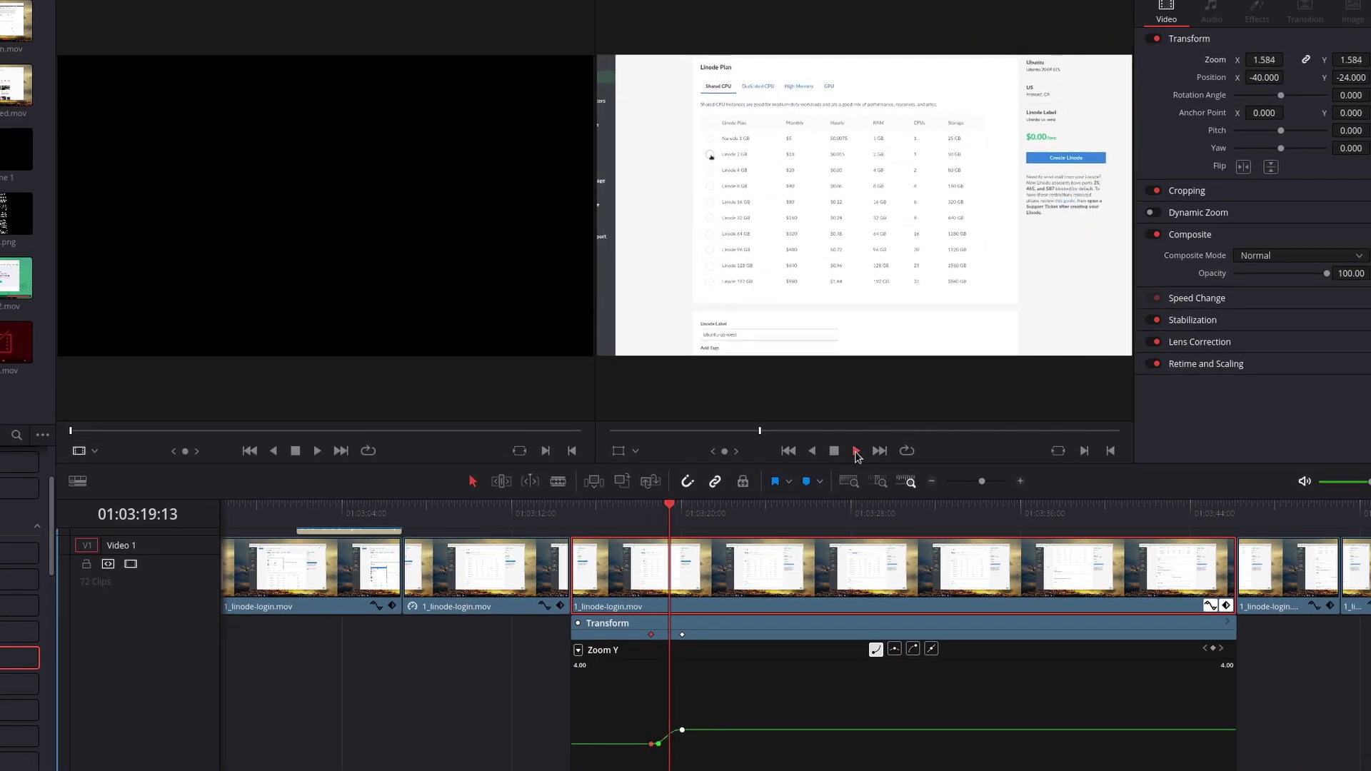
pyautogui.click(833, 452)
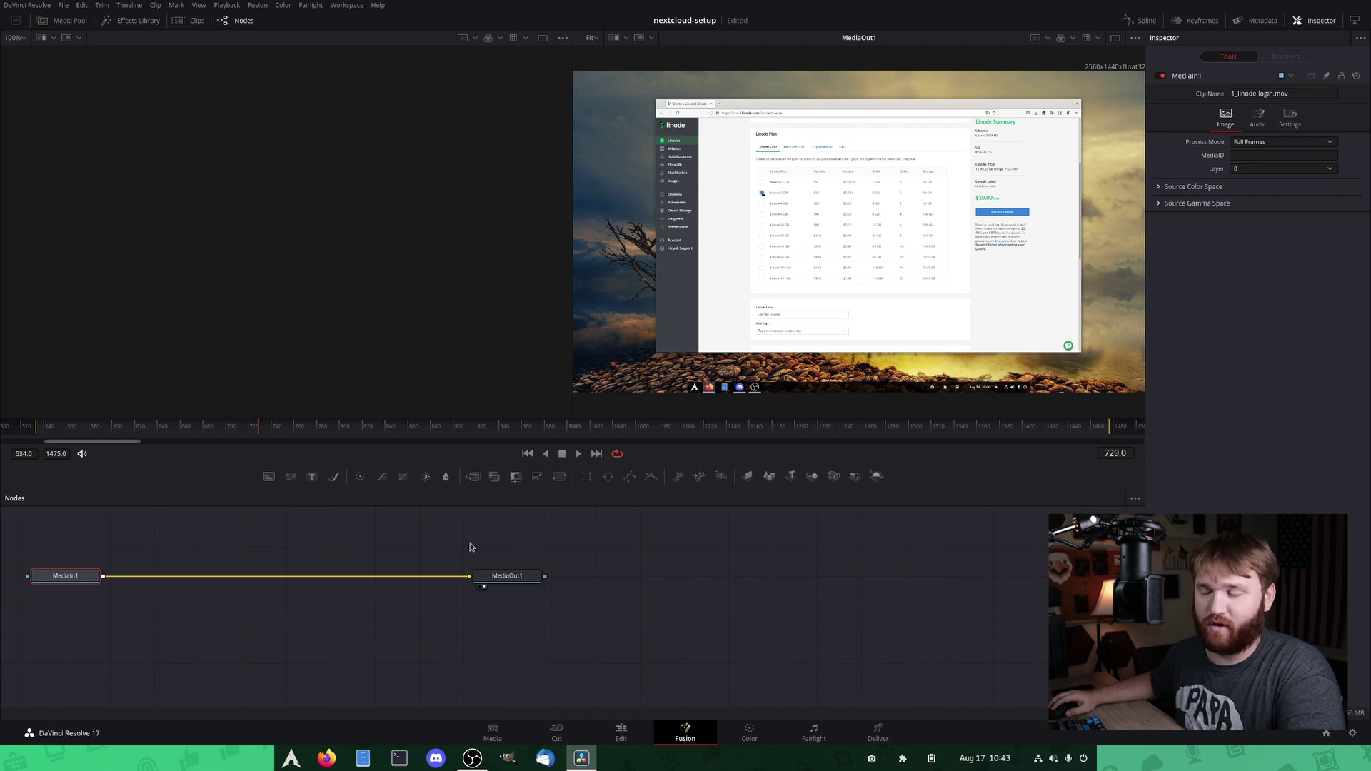
# Back on the Edit page, select the Adjustment Clip above the 01:08:39 terminal shot and view it in Fusion and Color.
pyautogui.click(621, 731)
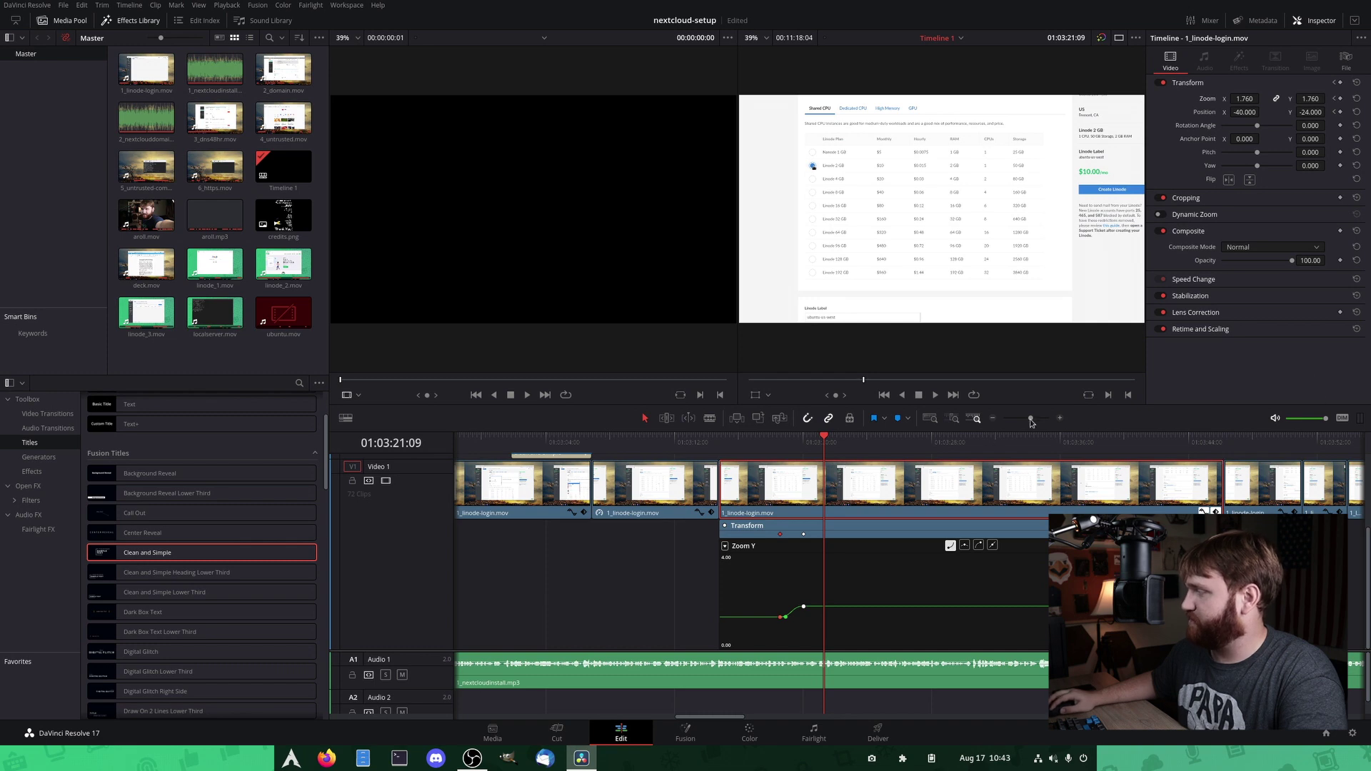
pyautogui.moveTo(1031, 420); pyautogui.dragTo(1018, 420)
pyautogui.click(942, 441)
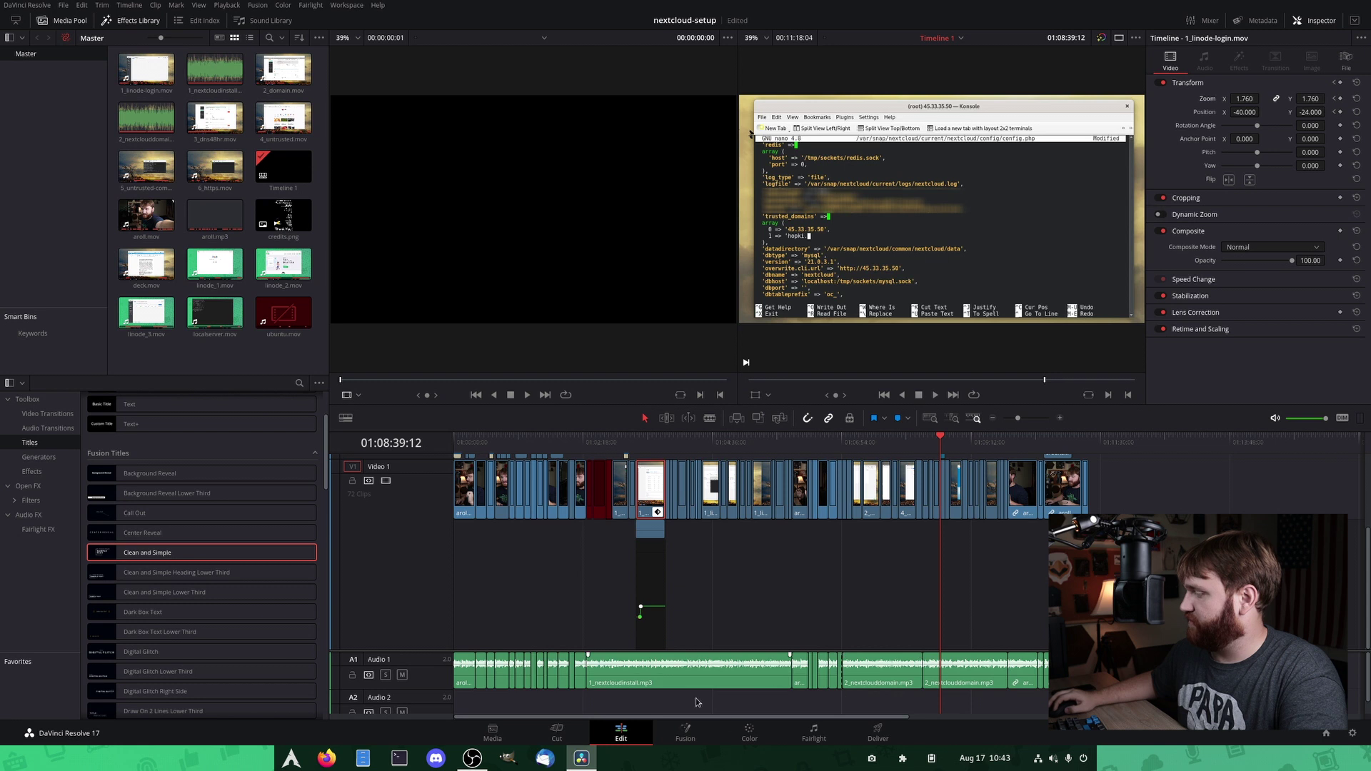
pyautogui.hotkey('ctrl', 'shift', 'a')
pyautogui.click(943, 460)
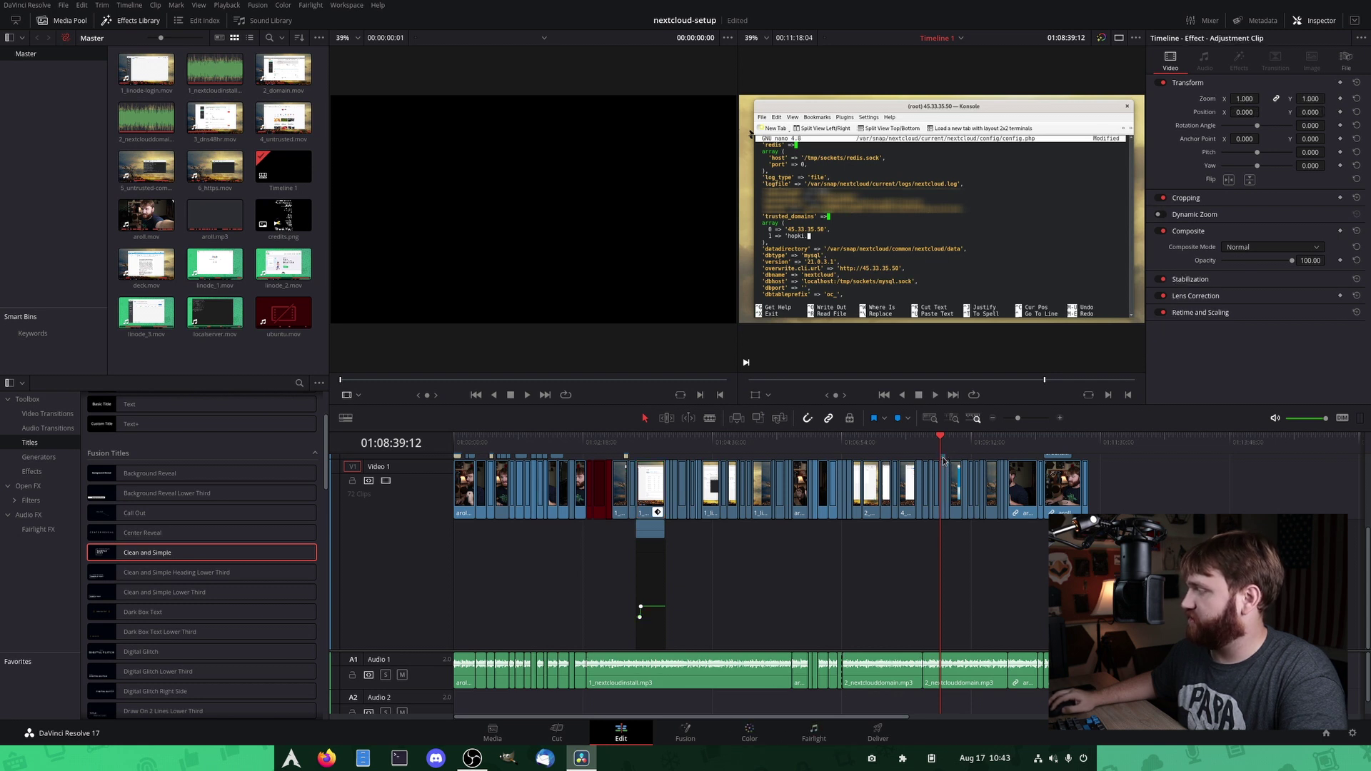
pyautogui.click(686, 732)
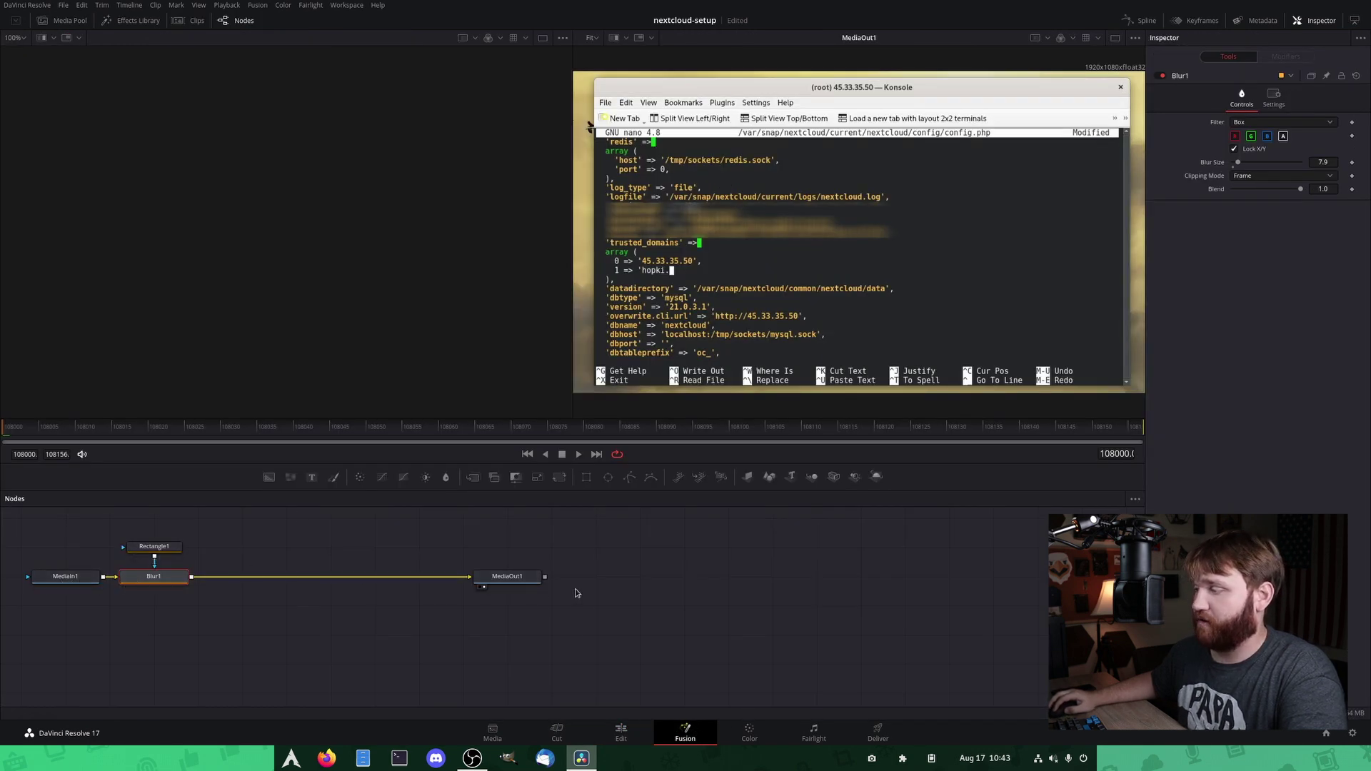
pyautogui.click(749, 733)
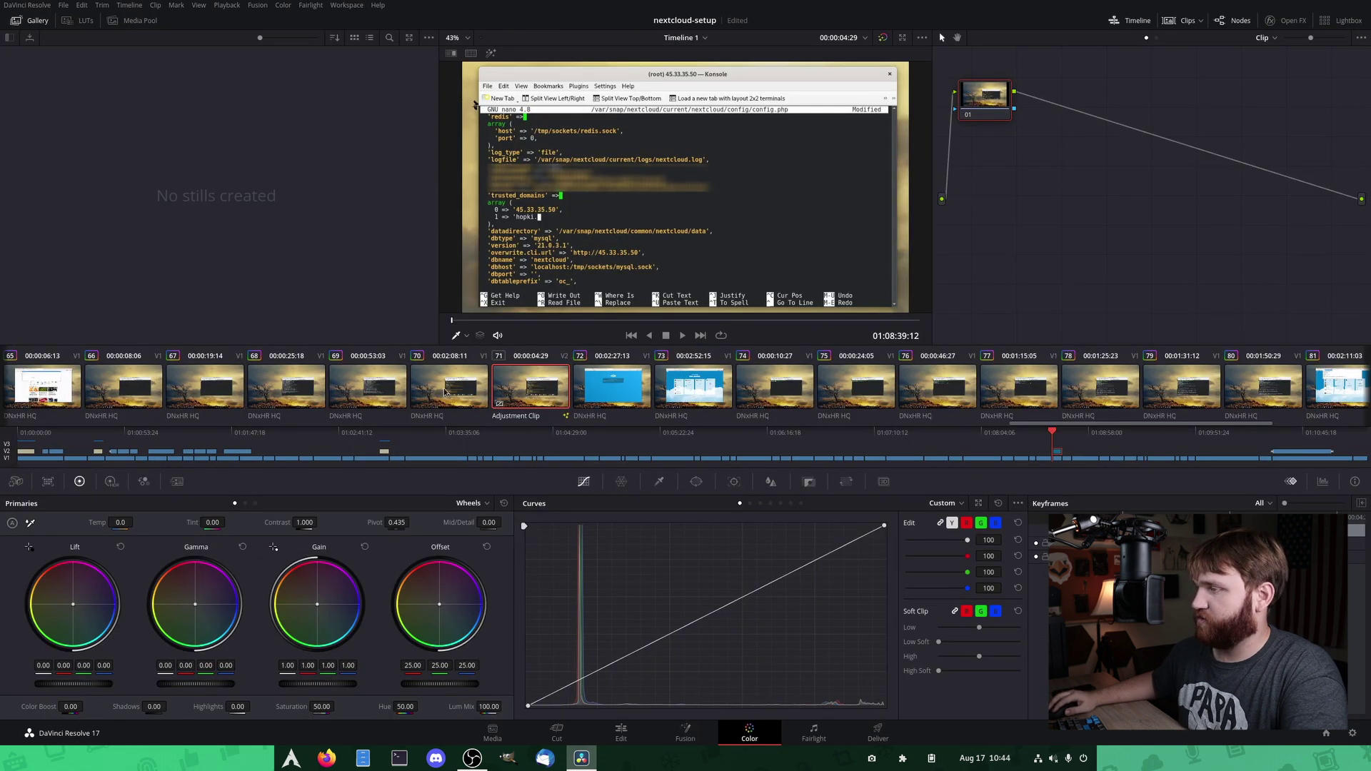
# Select the talking-head clip and raise the highlights and lower the shadows into an S-curve.
pyautogui.scroll(-4, 887, 405)
pyautogui.scroll(10, 887, 406)
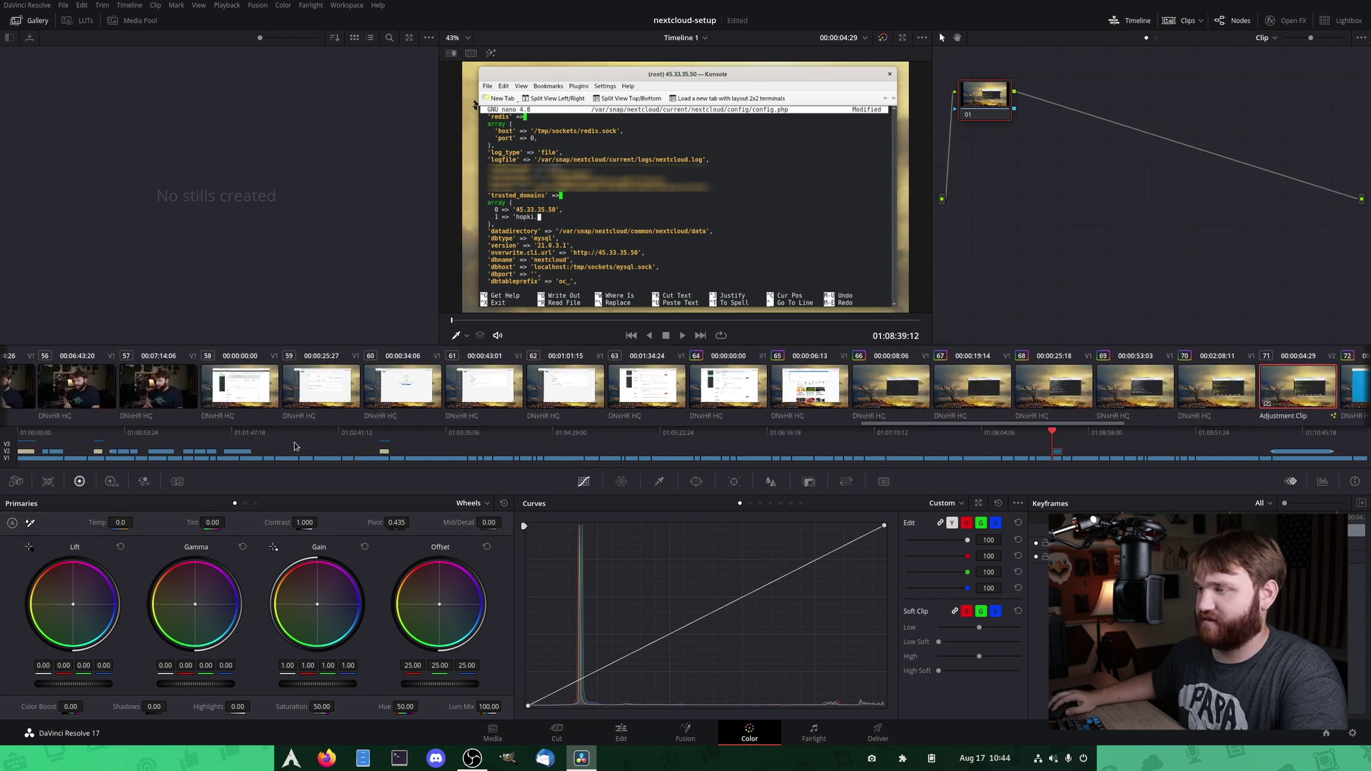
pyautogui.click(167, 402)
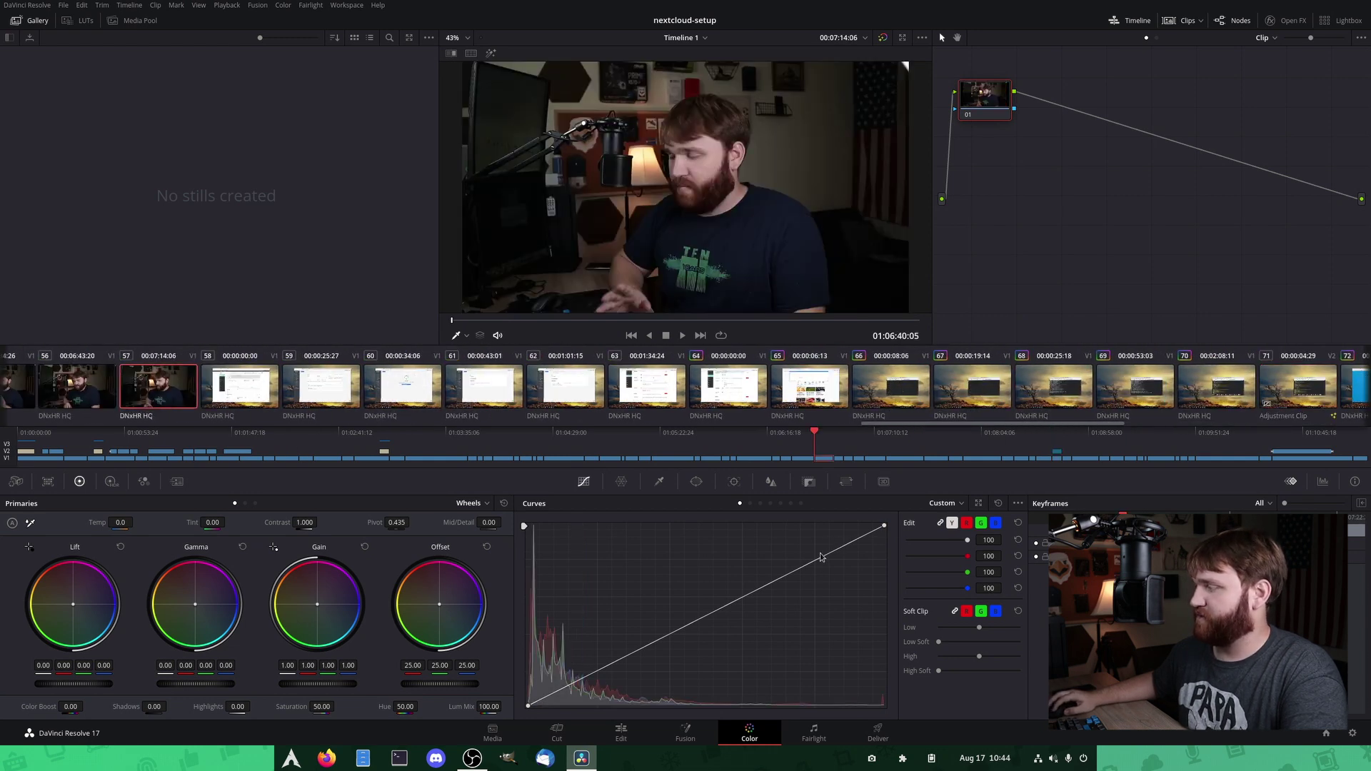
pyautogui.moveTo(822, 558); pyautogui.dragTo(801, 544)
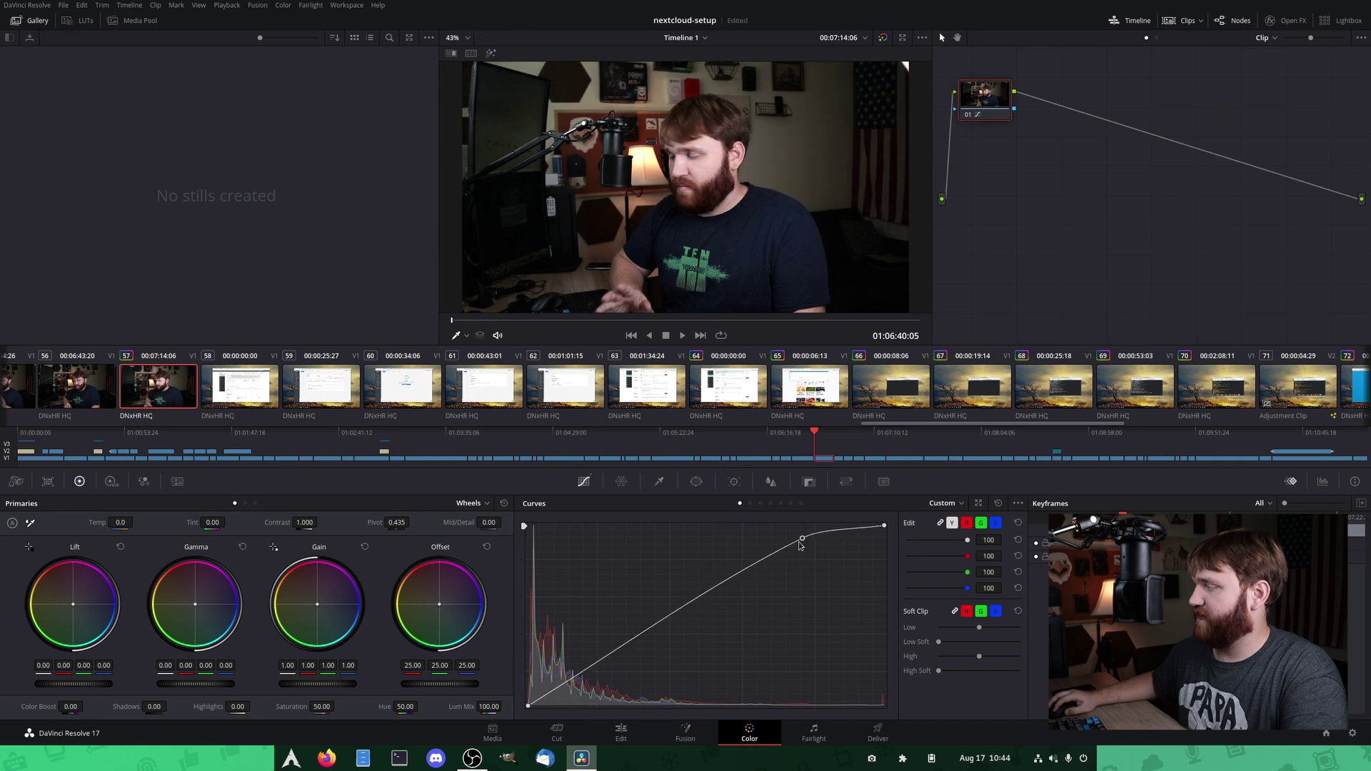
pyautogui.moveTo(618, 646); pyautogui.dragTo(628, 659)
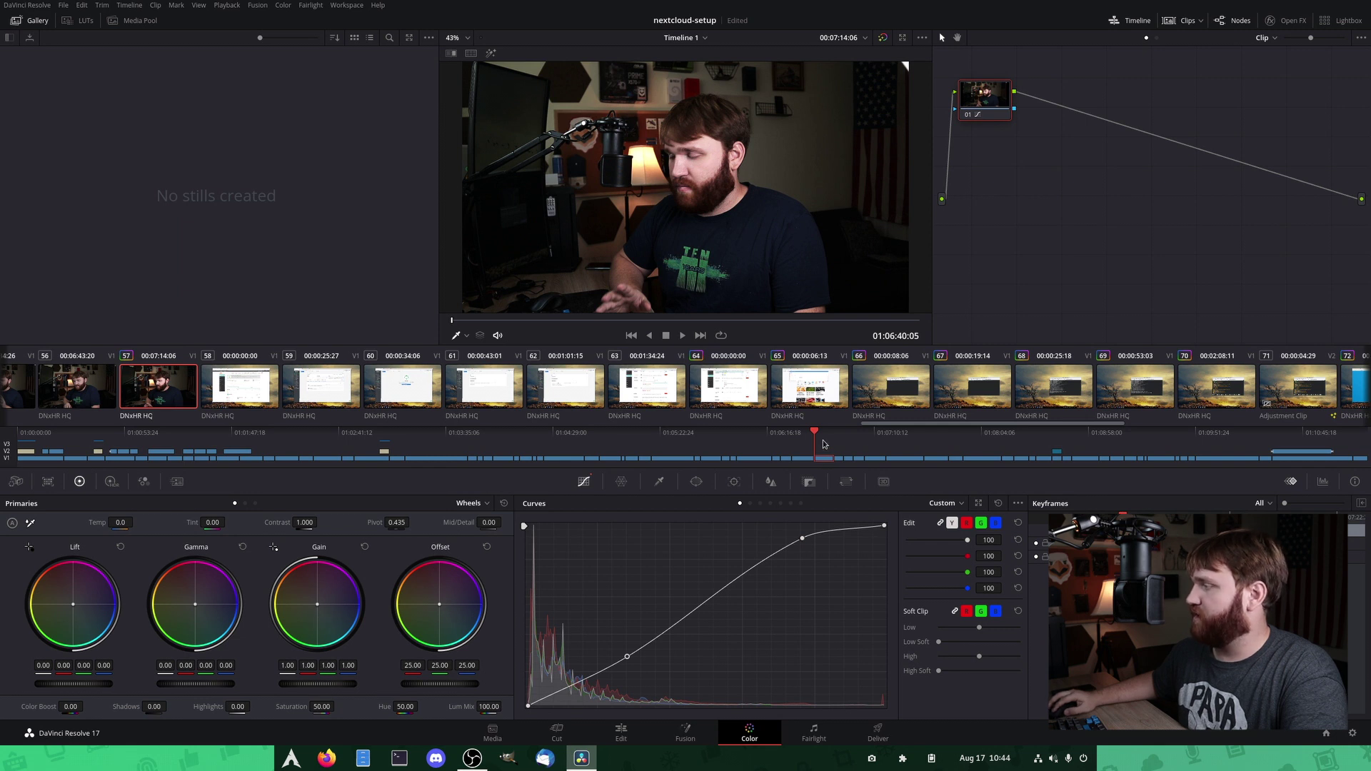
# Preview the graded clip briefly, then move to the Fairlight audio page.
pyautogui.click(682, 335)
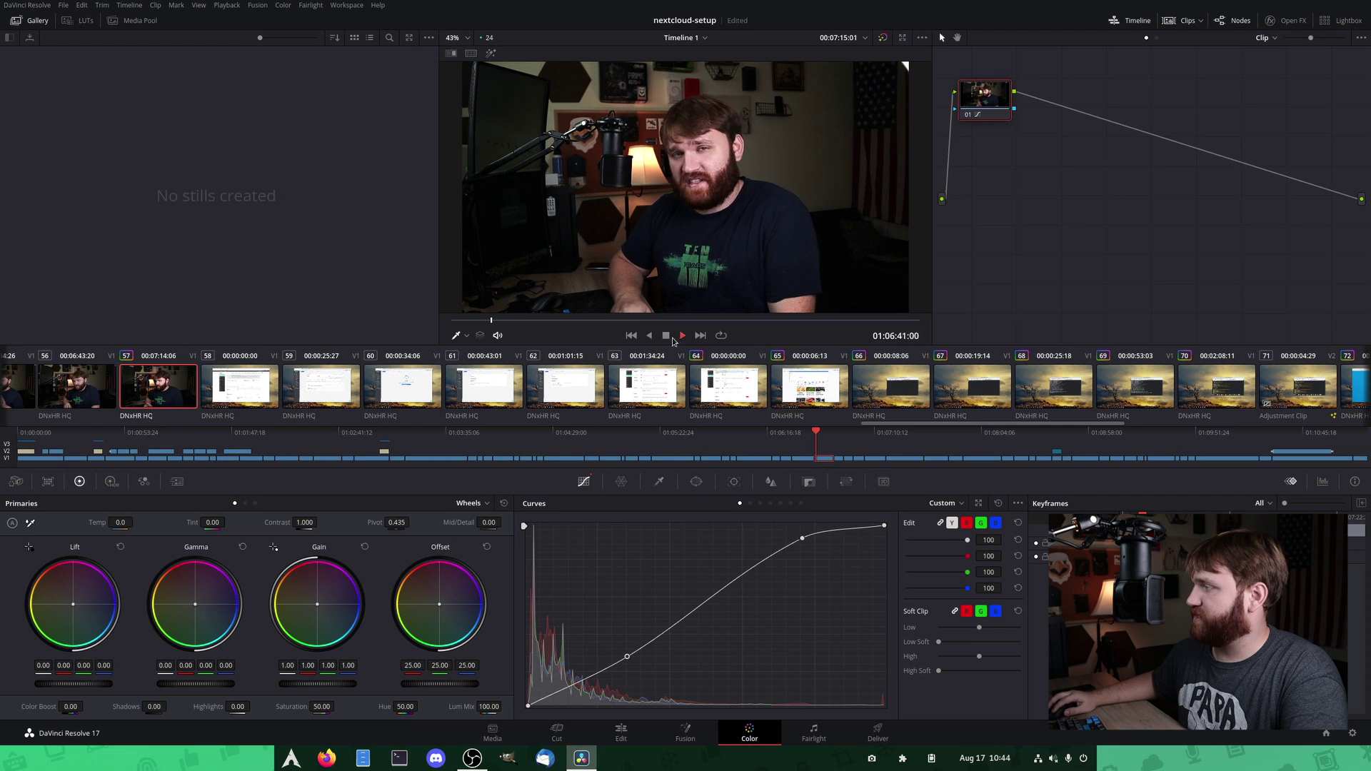
pyautogui.click(666, 336)
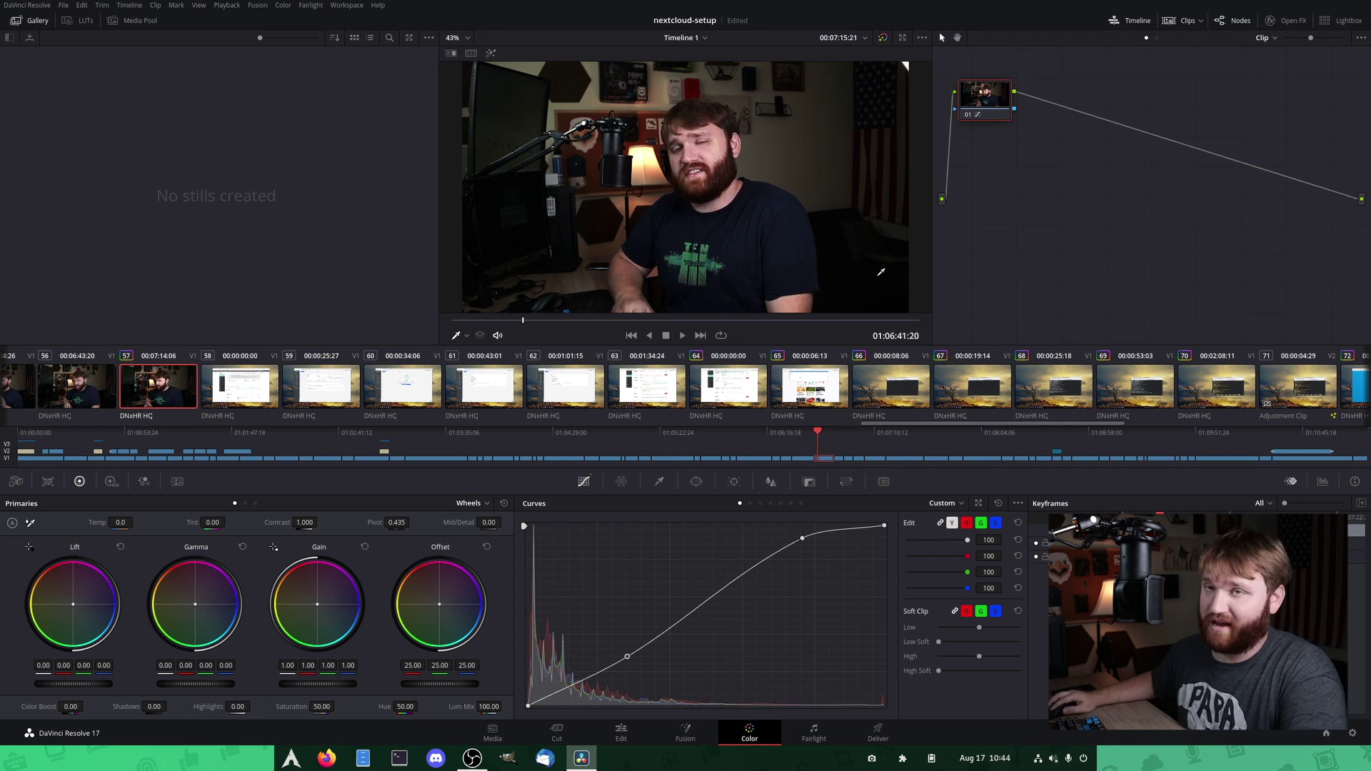
pyautogui.click(814, 732)
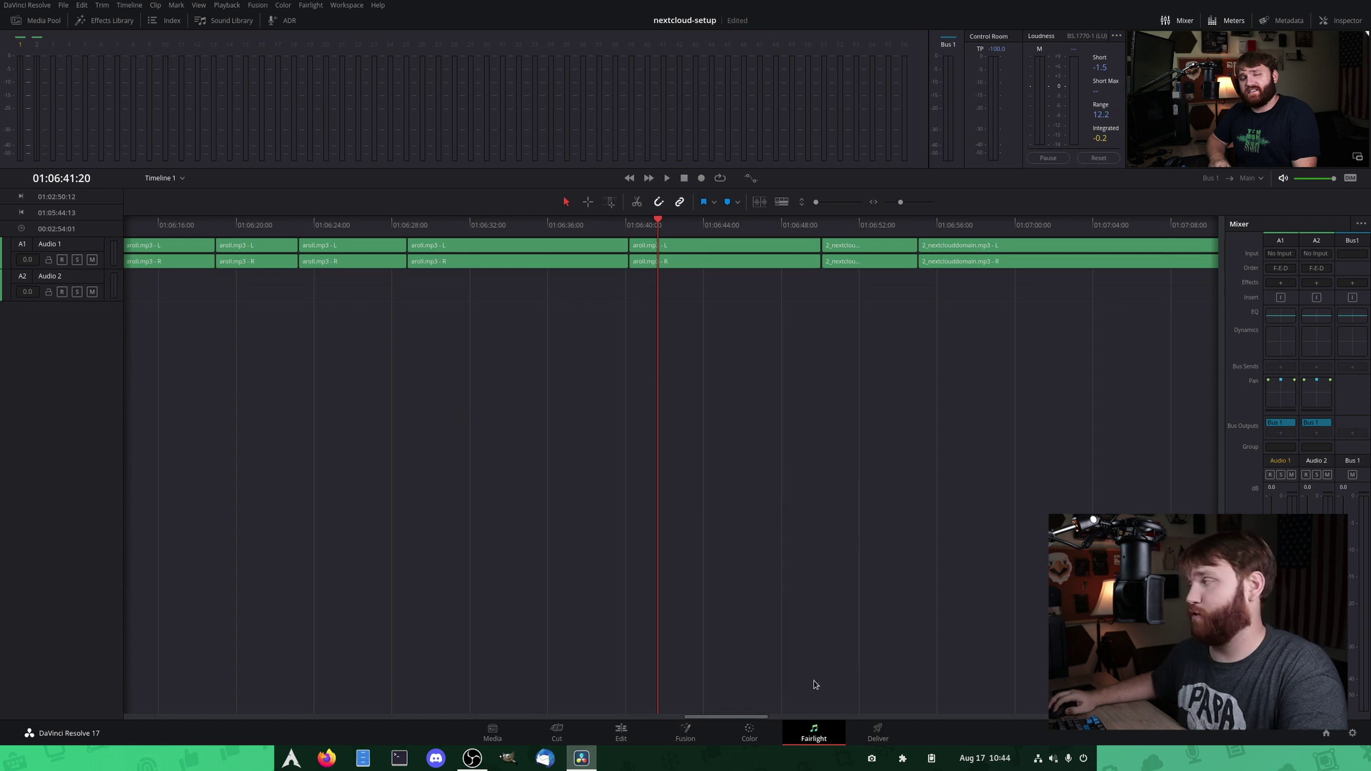
# Go from Fairlight to the Deliver page for render and export settings.
pyautogui.click(877, 735)
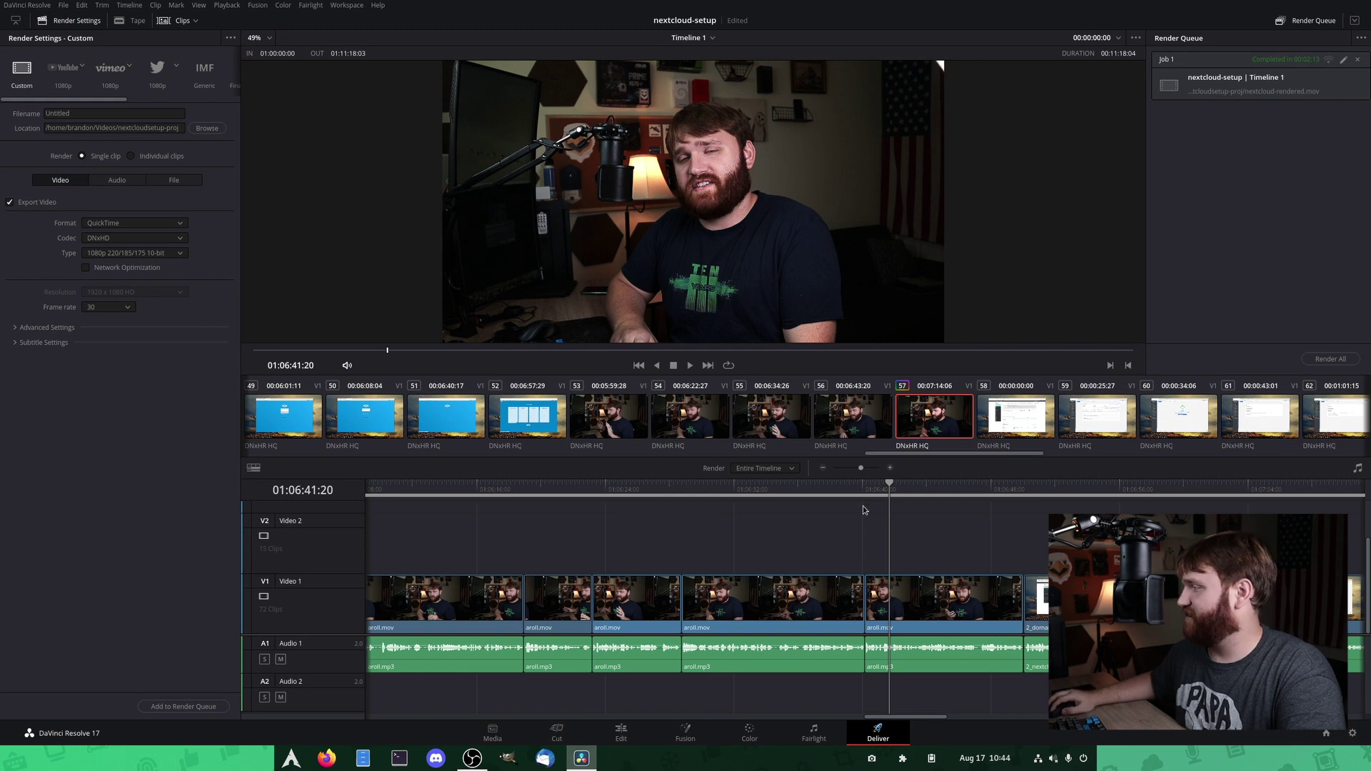
# Zoom the Deliver timeline out to show everything and move the playhead to the final clip.
pyautogui.moveTo(863, 467); pyautogui.dragTo(846, 471)
pyautogui.click(722, 486)
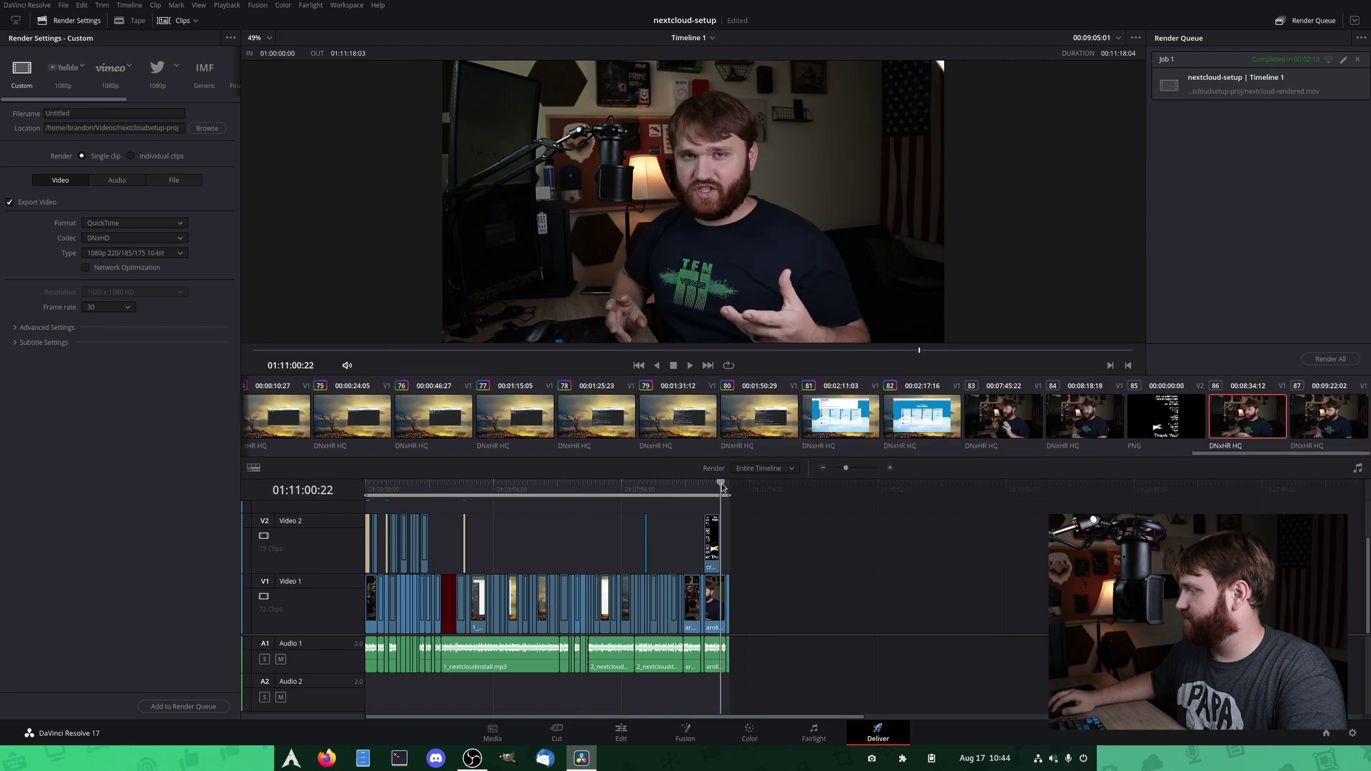
pyautogui.moveTo(723, 485); pyautogui.dragTo(727, 488)
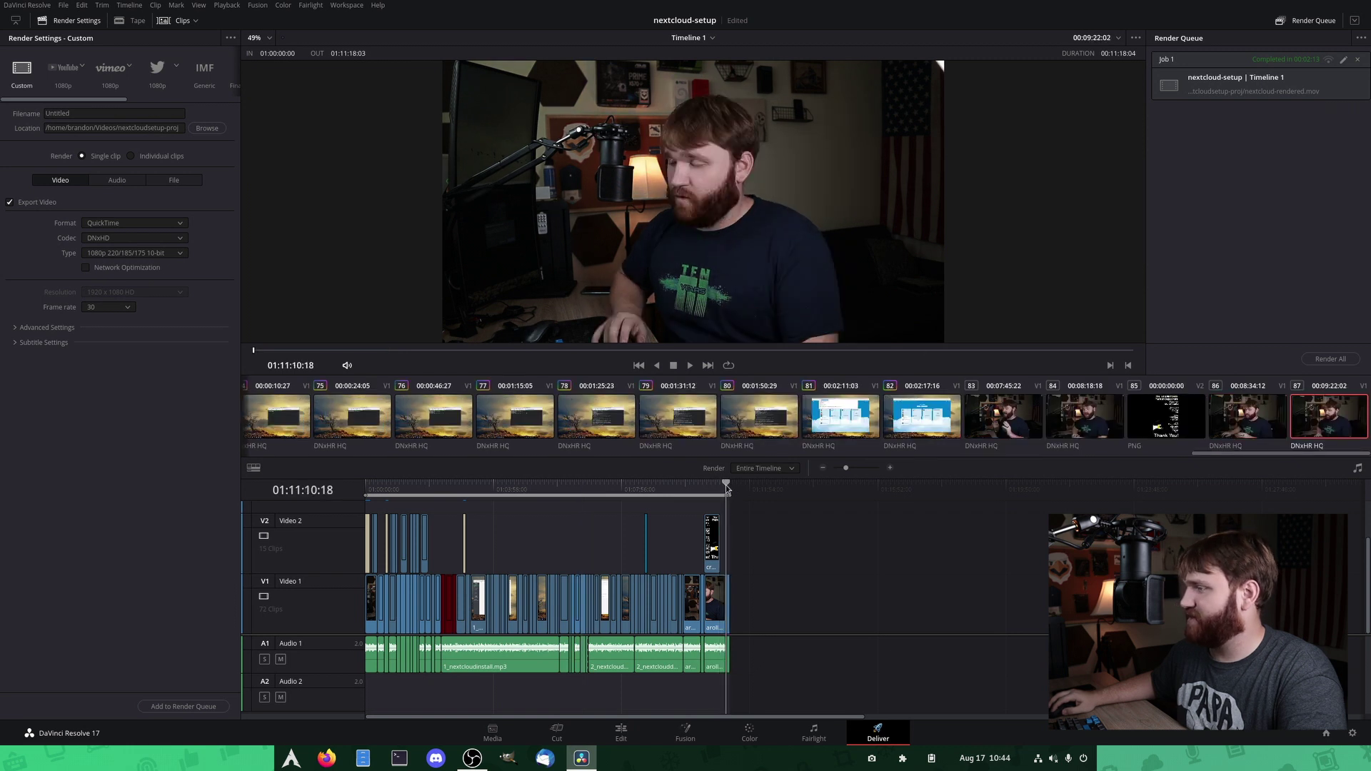